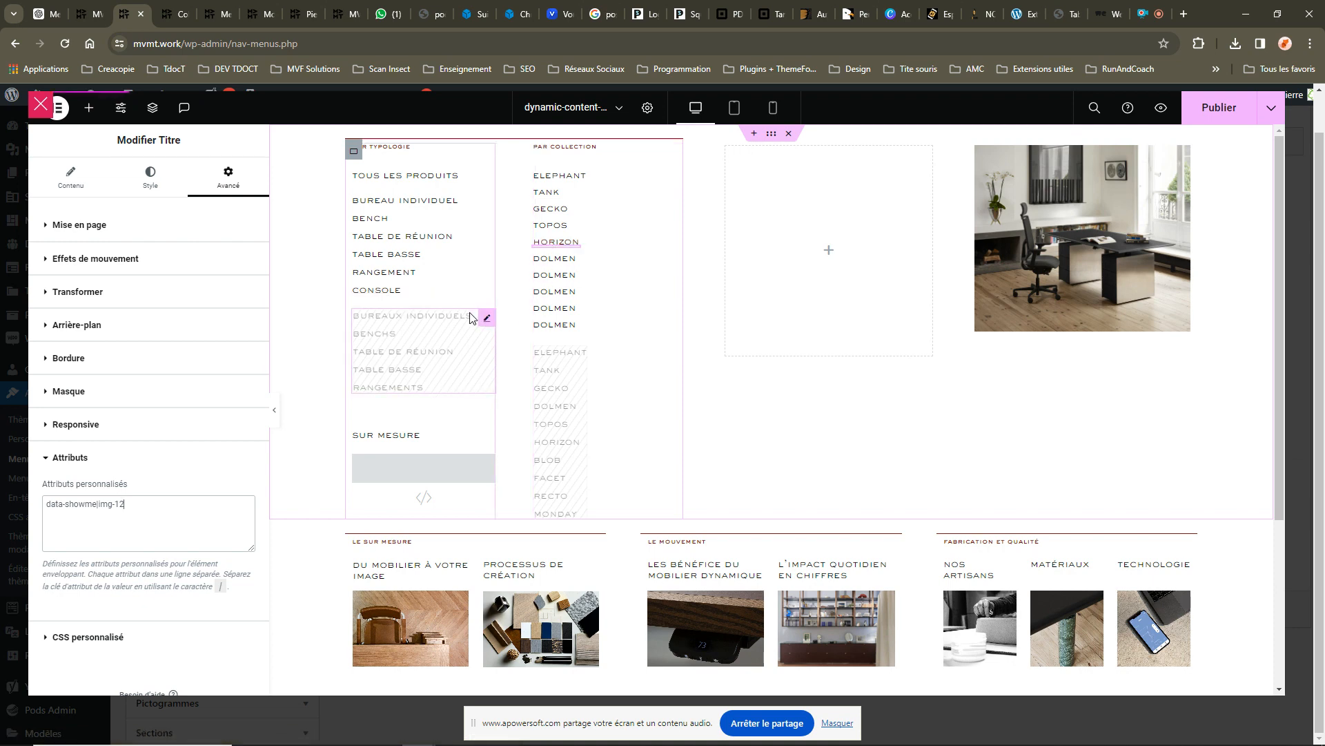
scroll(471, 318, "up", 1)
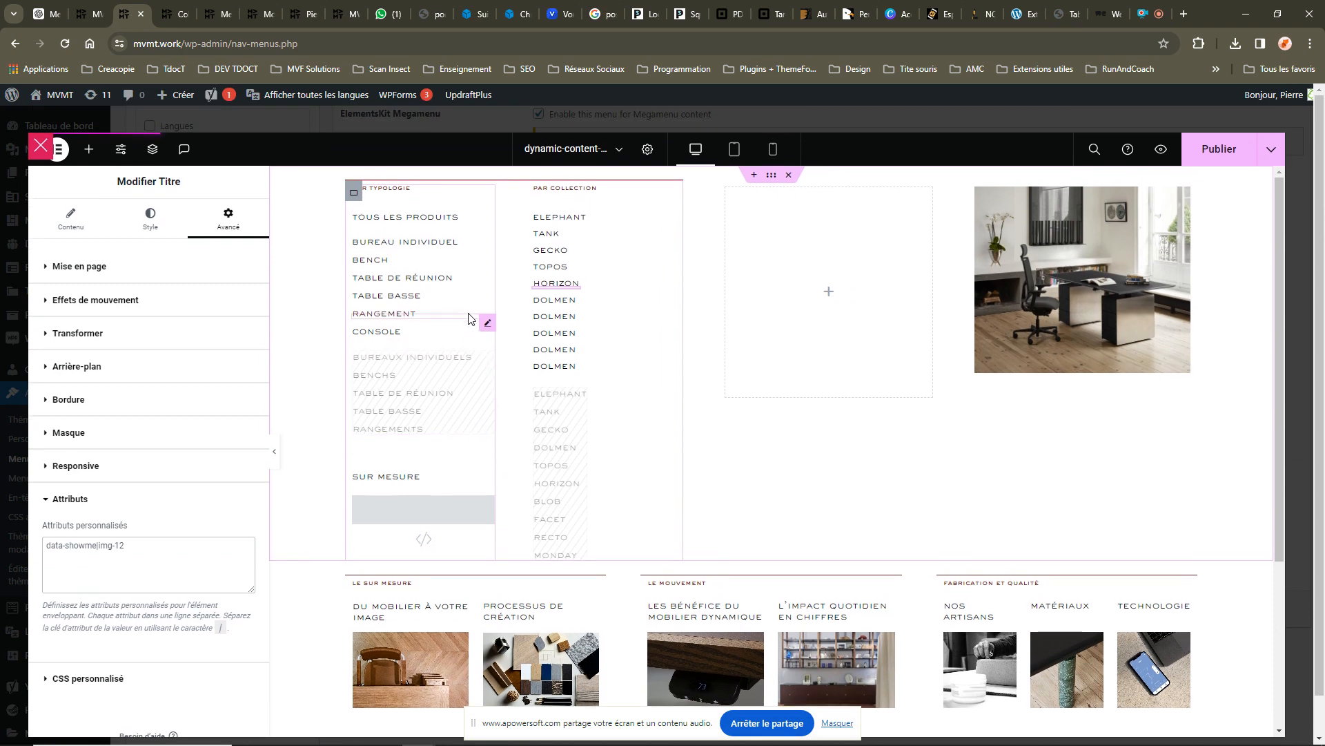
left_click(1153, 16)
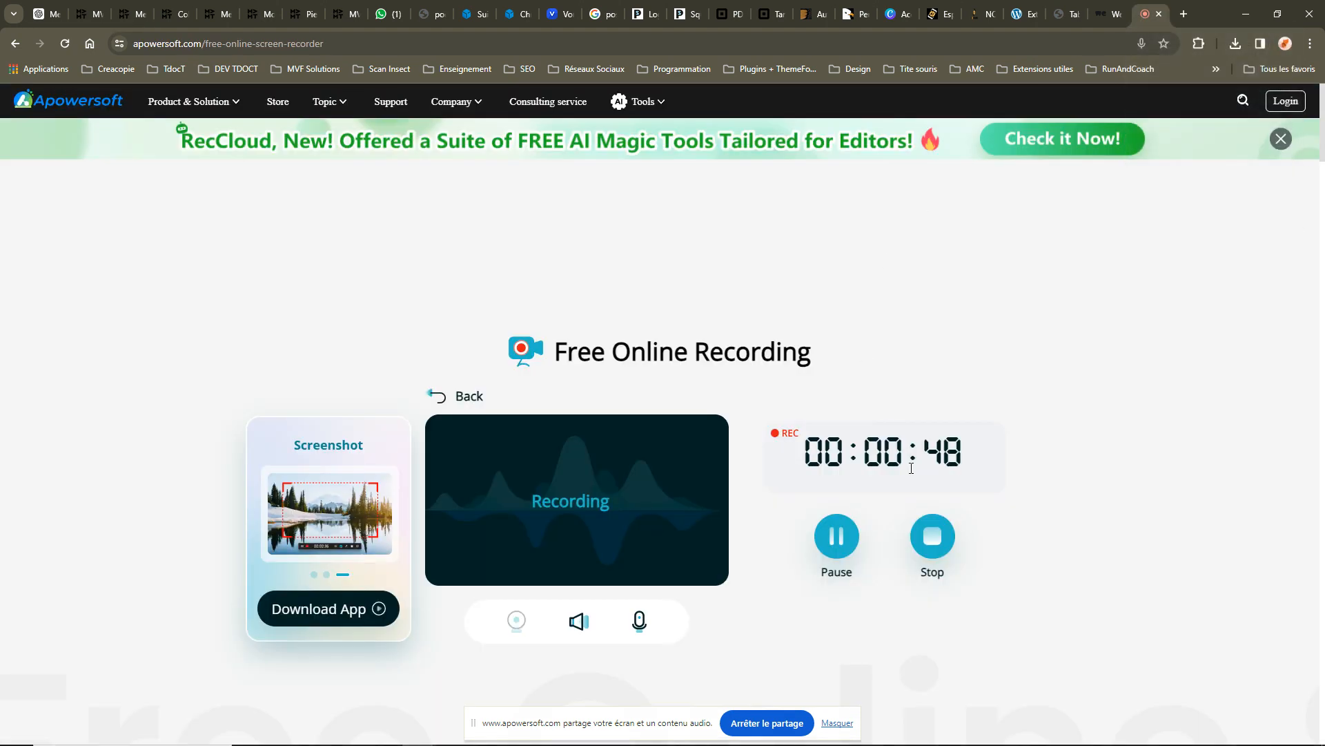
left_click(128, 14)
scroll(383, 240, "up", 1)
Open the TOUS LES PRODUITS heading for editing and review its title text and link.
left_click(404, 215)
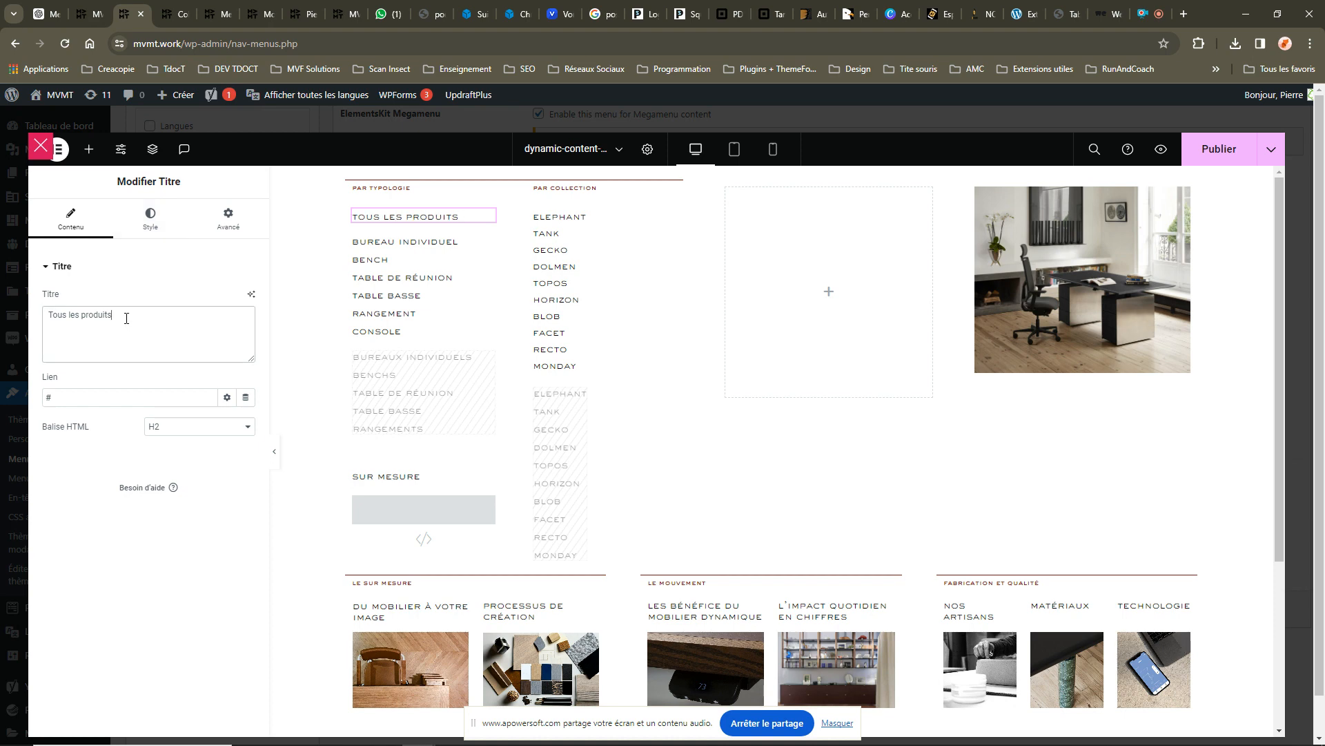
left_click_drag(123, 319, 52, 336)
double_click(91, 398)
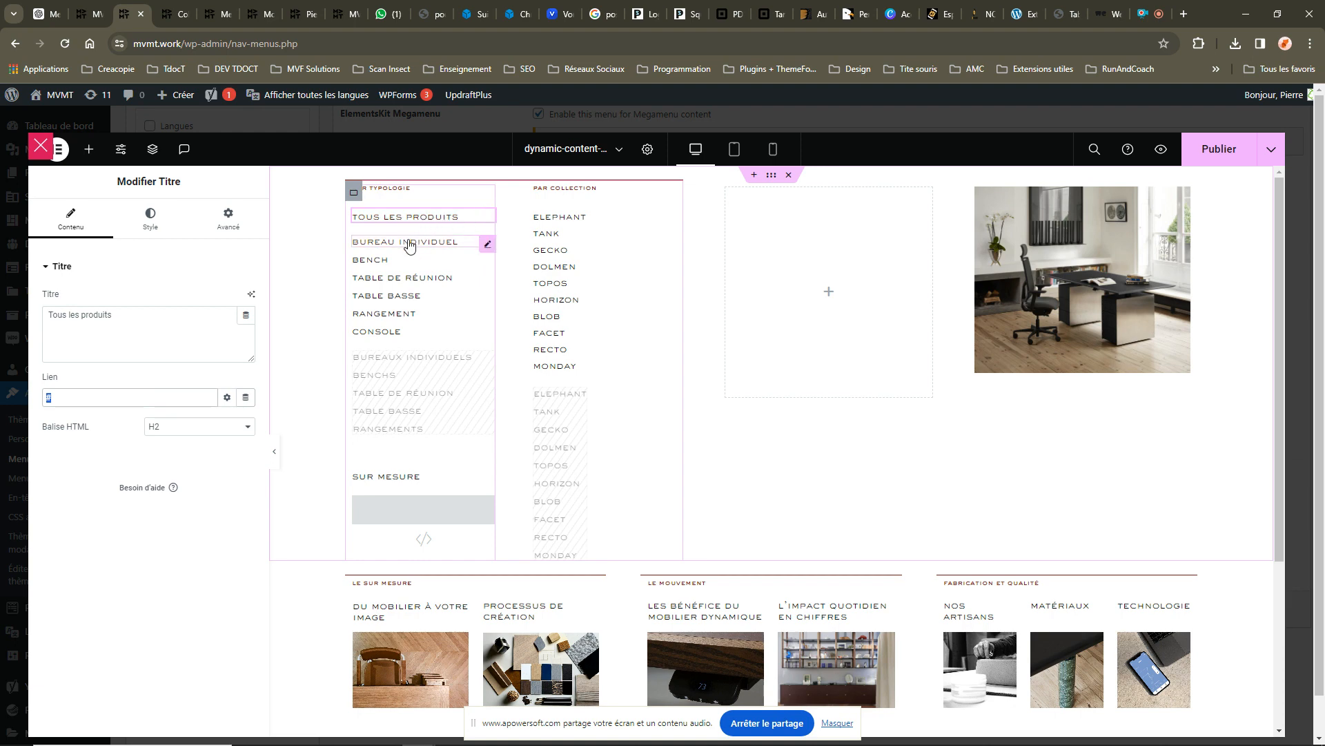
Review the TOUS LES PRODUITS heading's style settings and the CSS class assigned in its advanced settings.
left_click(152, 228)
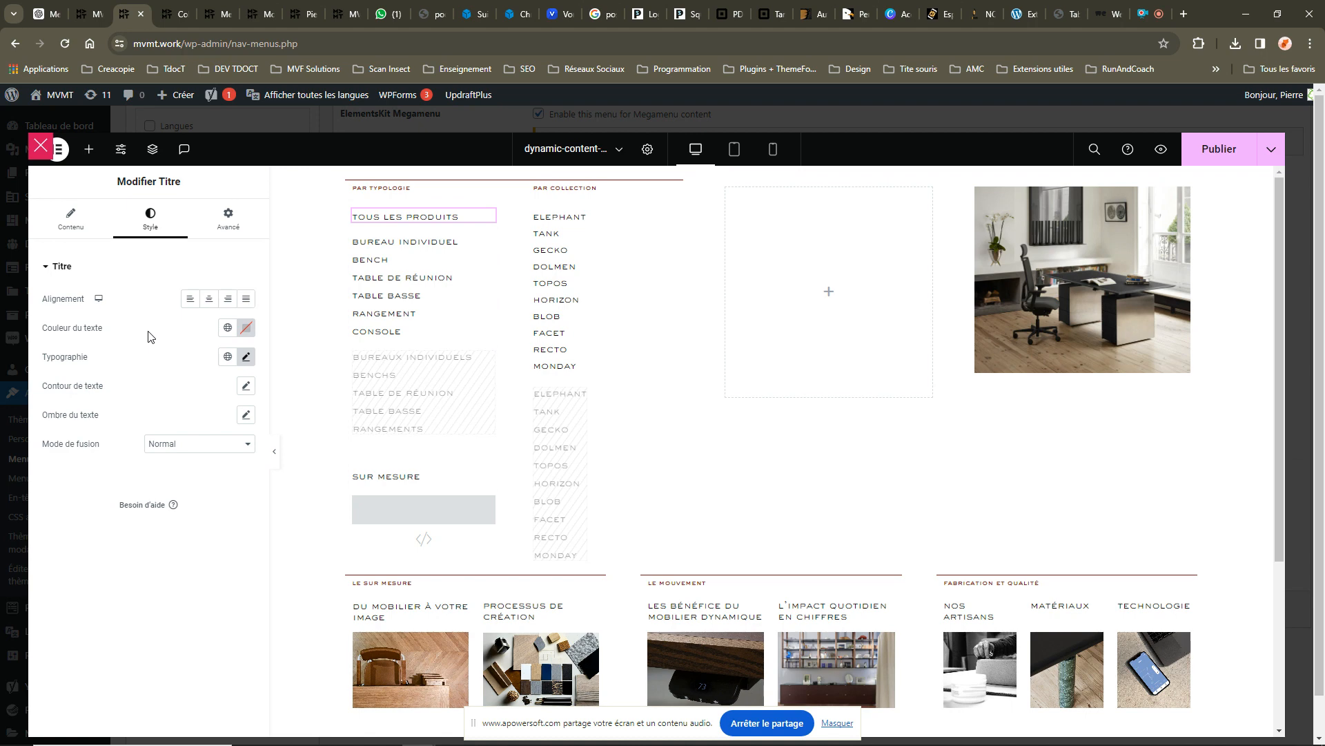
left_click(227, 218)
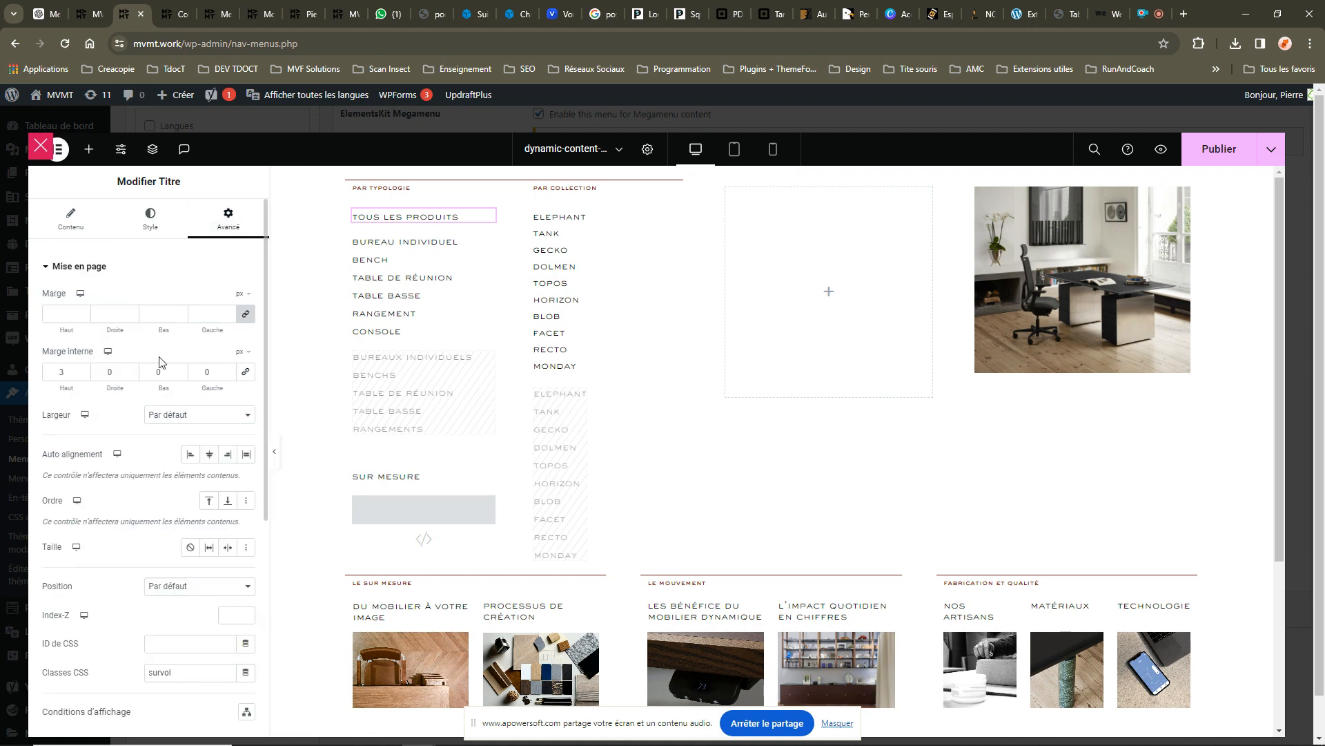
scroll(159, 373, "down", 1)
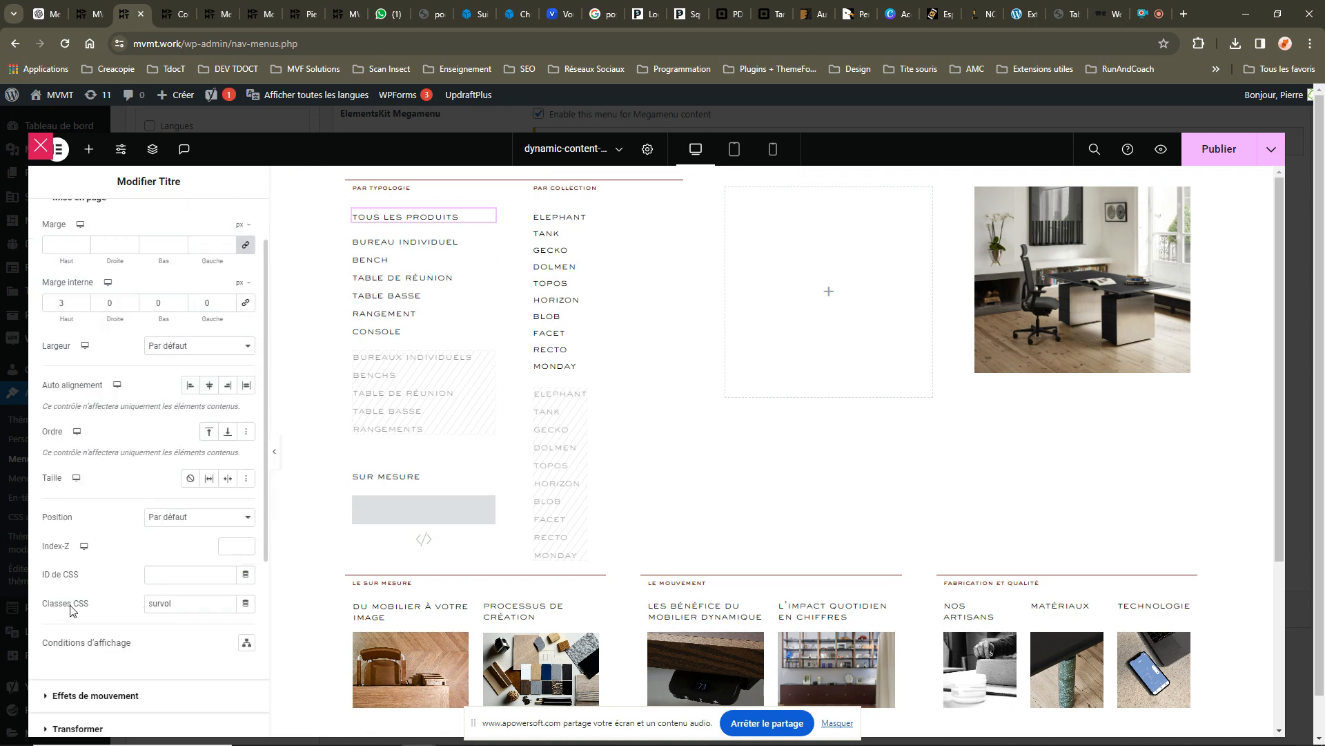
left_click(163, 605)
double_click(163, 604)
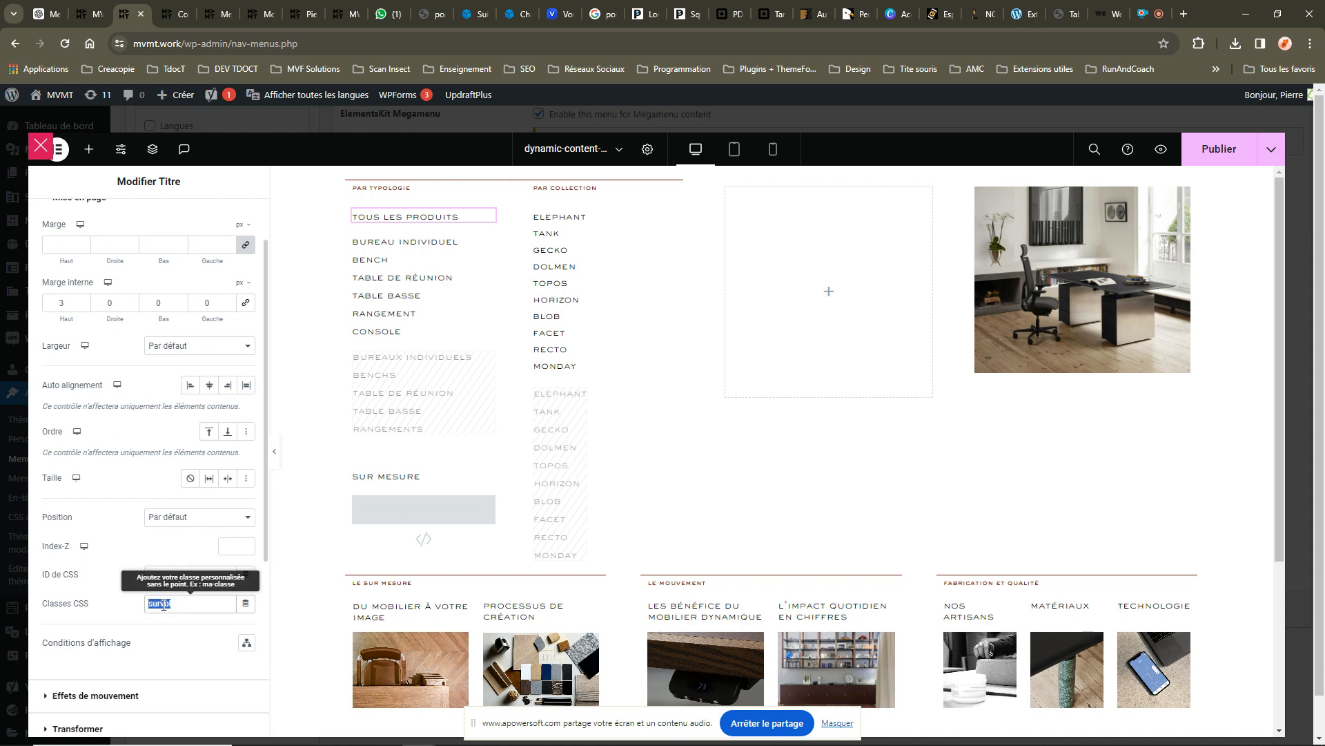
Show the custom CSS editor of the TOUS LES PRODUITS heading.
scroll(83, 607, "down", 3)
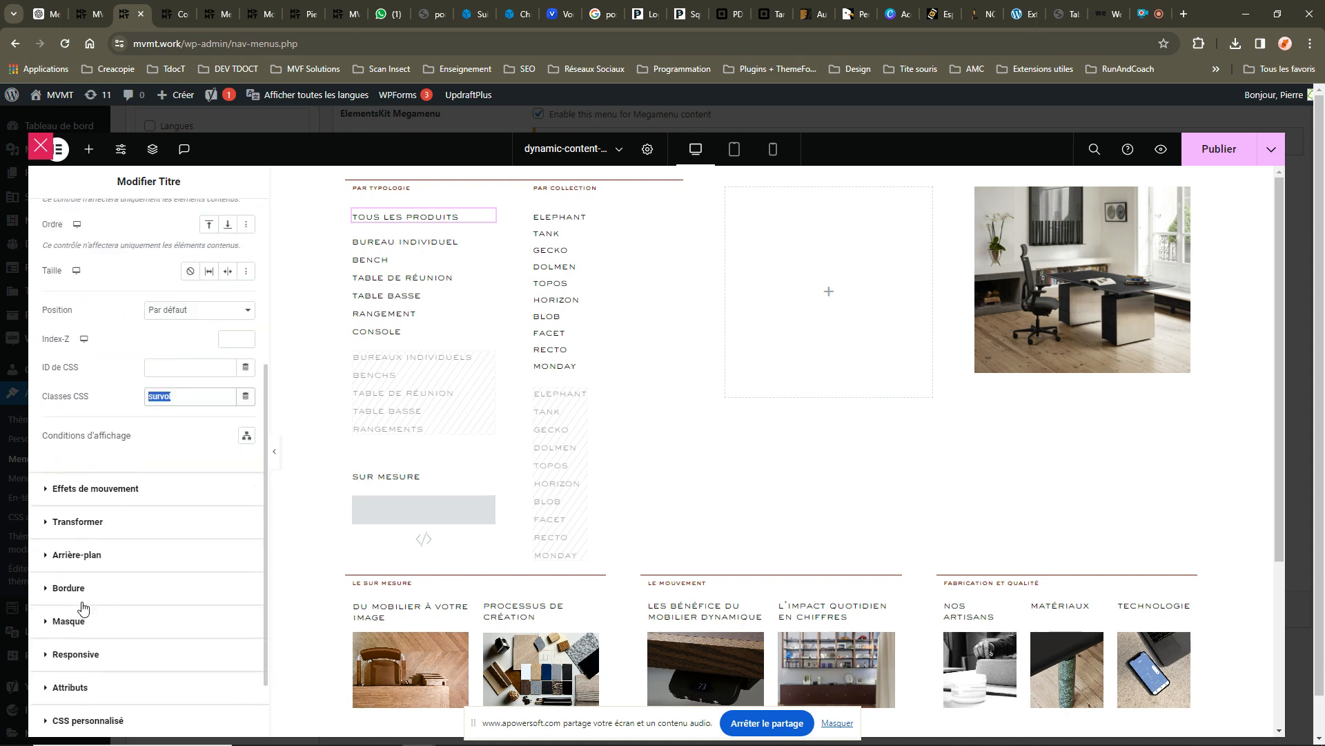
scroll(81, 607, "down", 3)
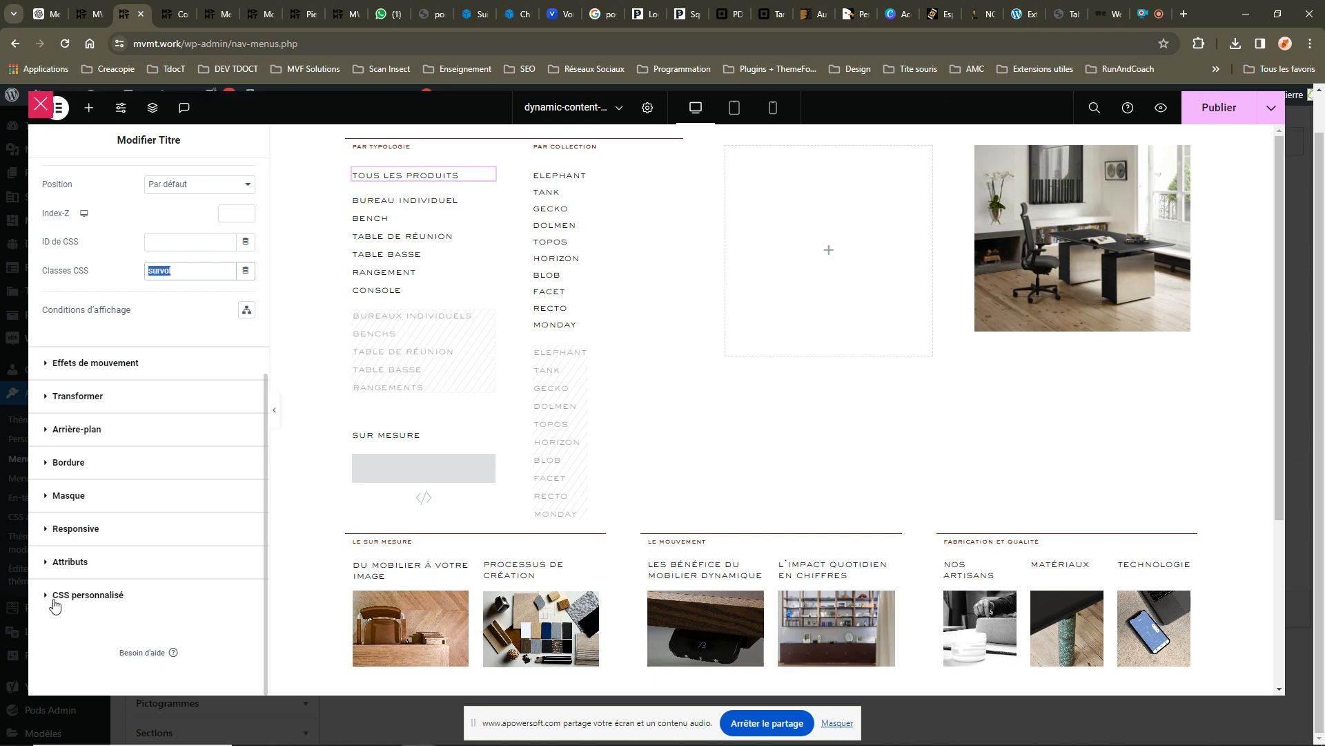
left_click(76, 603)
left_click(75, 598)
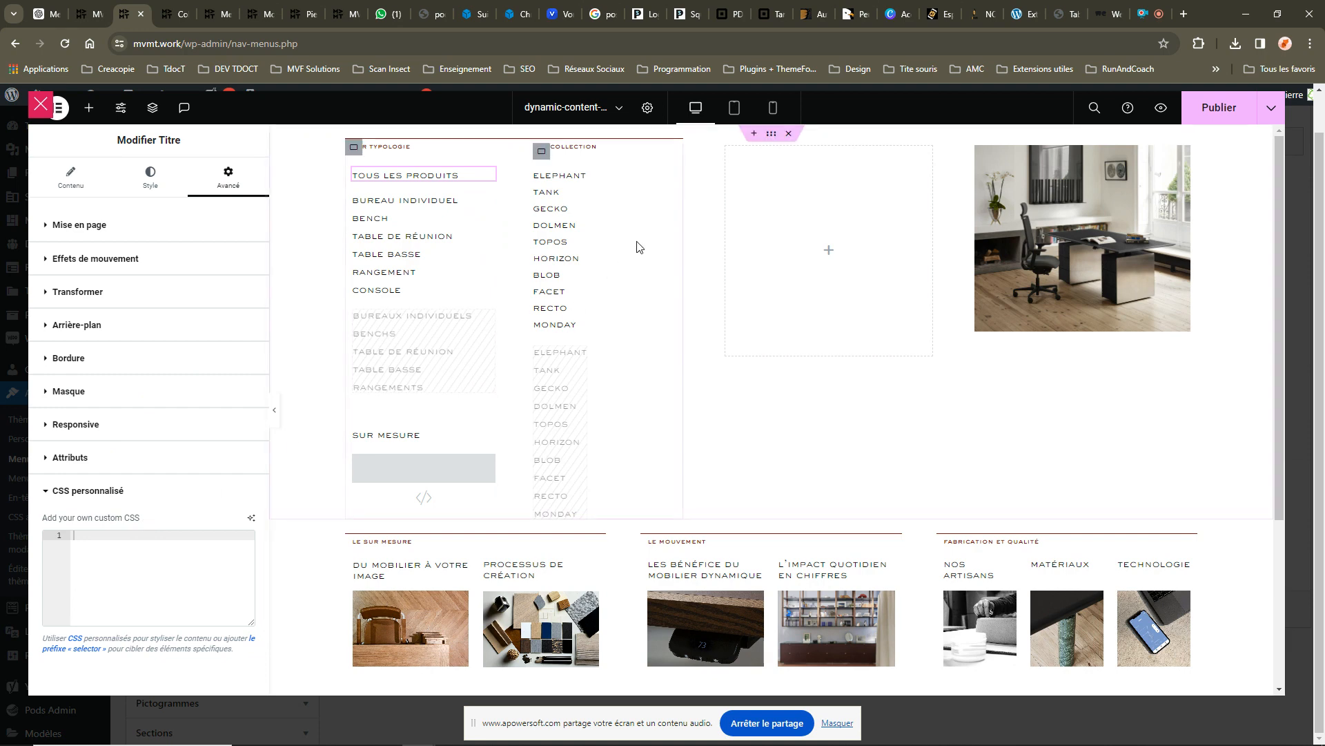
Inspect the main megamenu container's custom CSS, focusing on the hover color rule for the survol class.
left_click(771, 135)
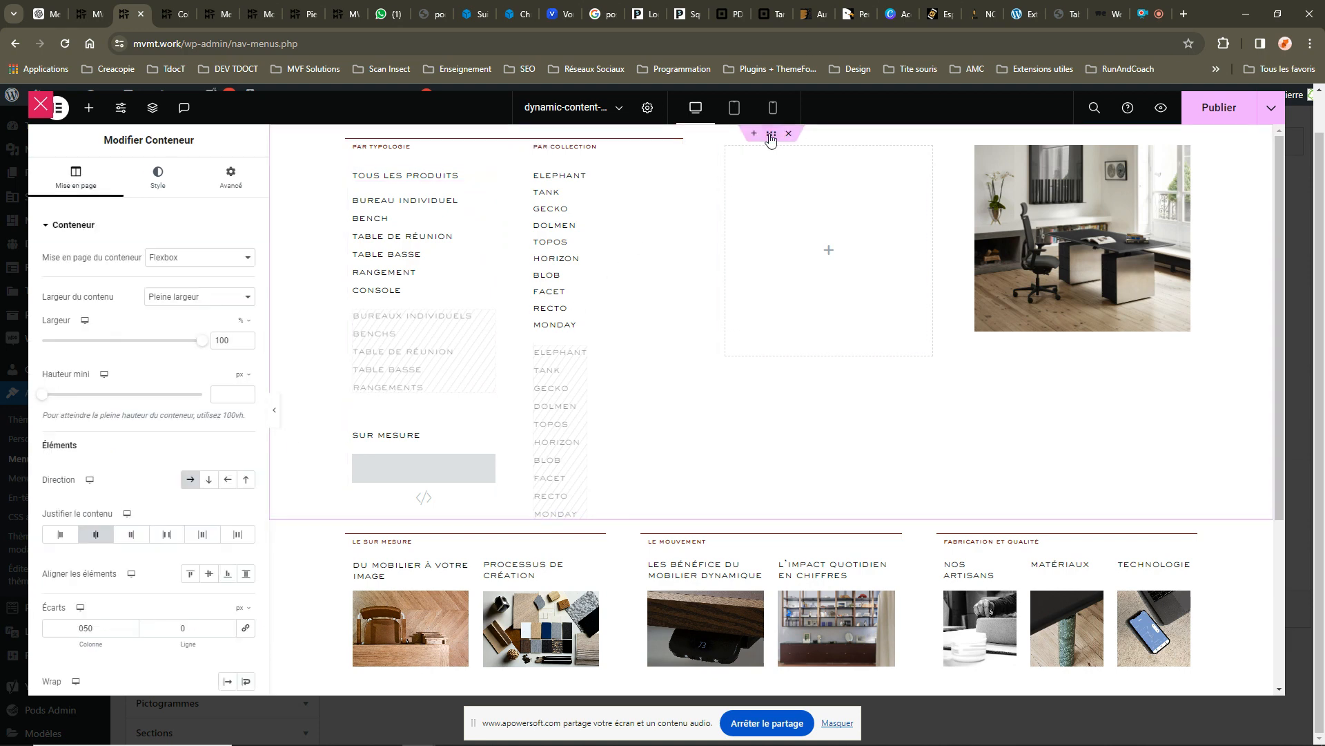
left_click(240, 191)
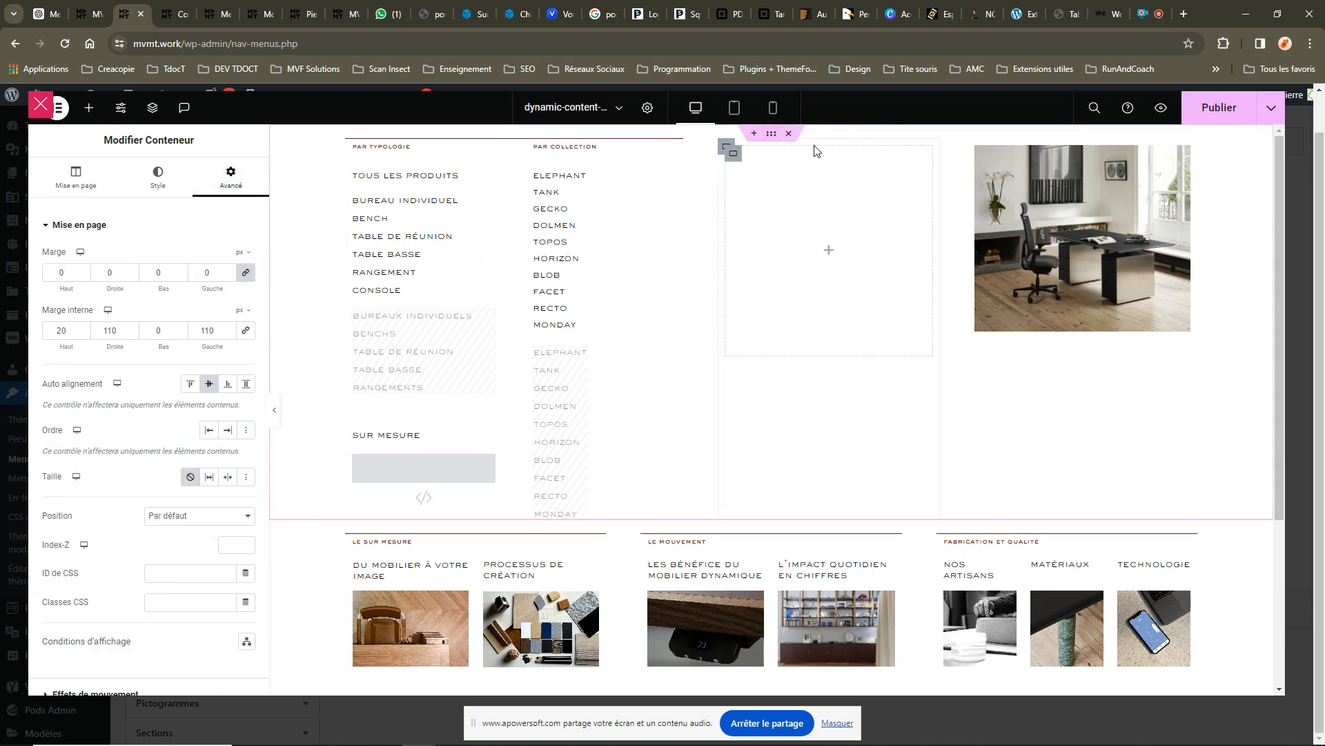
scroll(146, 502, "down", 1)
scroll(145, 505, "down", 2)
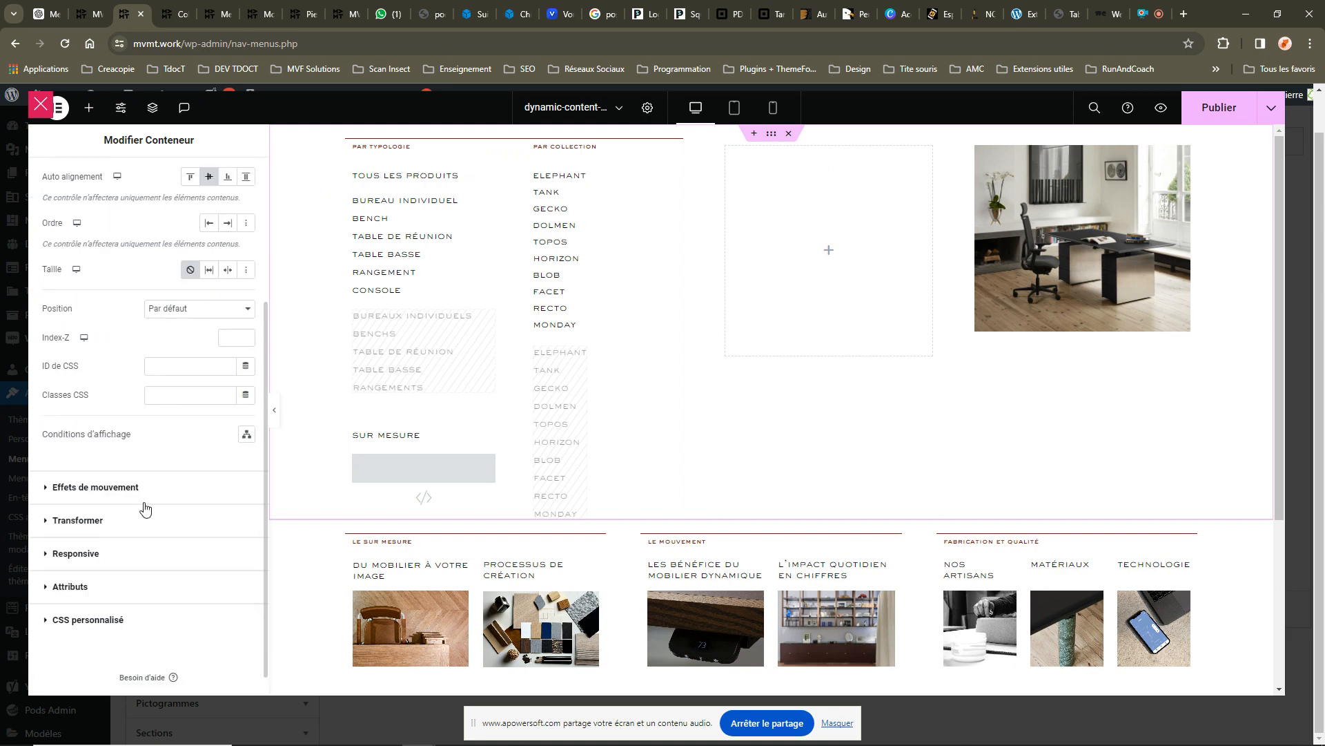
scroll(133, 532, "down", 1)
left_click(90, 589)
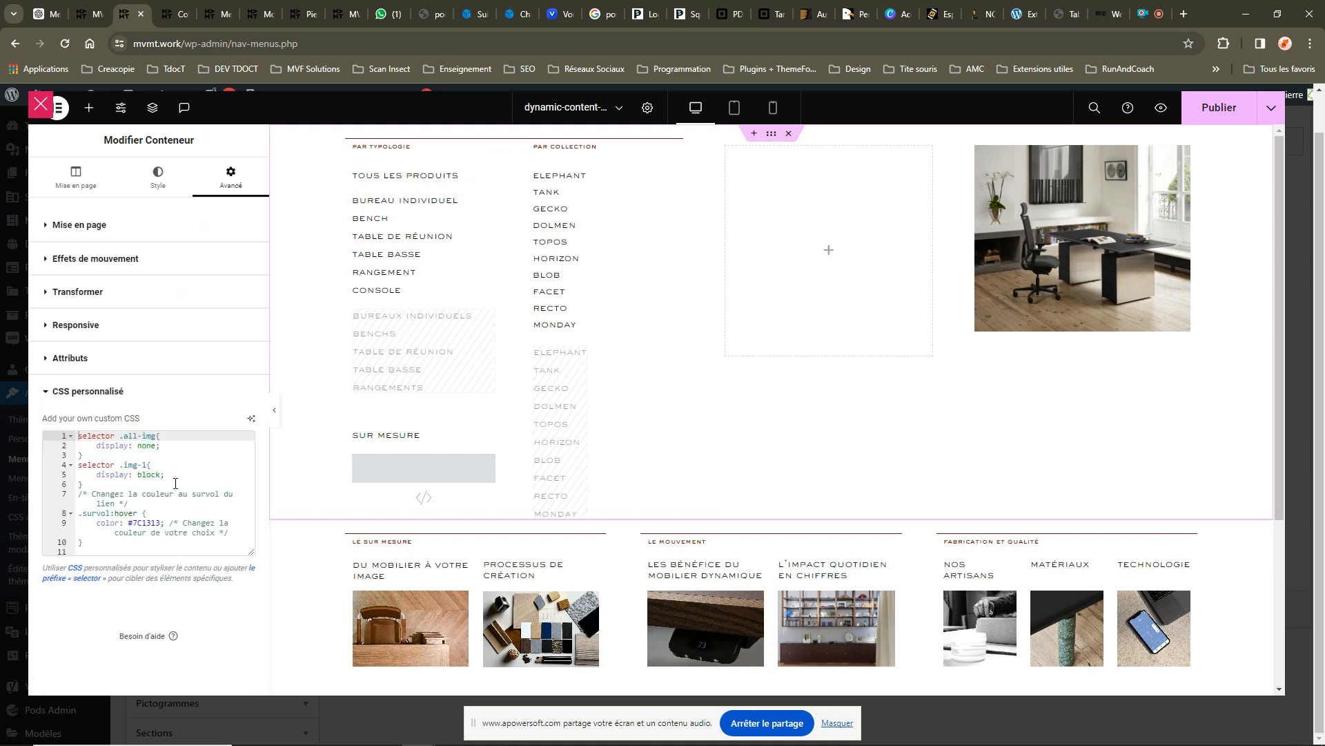
left_click_drag(80, 516, 120, 525)
left_click(130, 548)
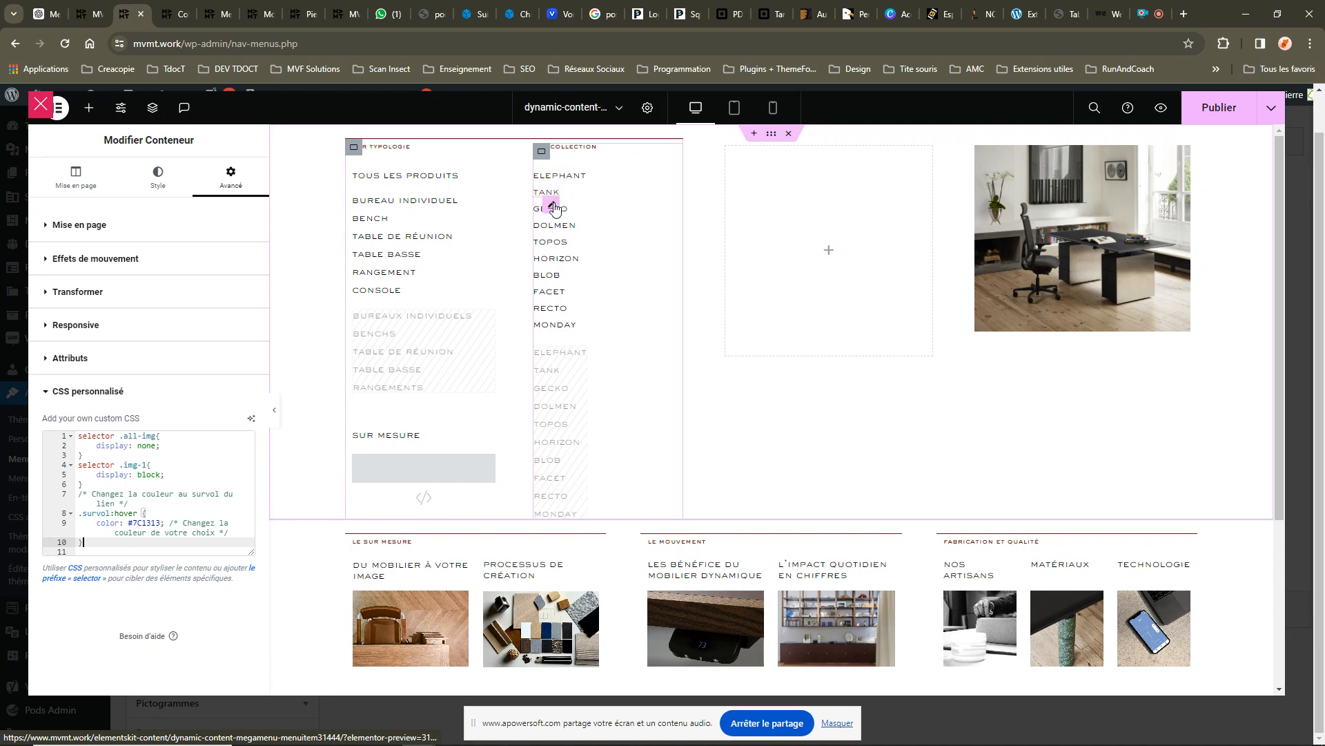
Look over the main container's layout, the BUREAU INDIVIDUEL heading's content and the desk photo container's advanced settings.
left_click(76, 178)
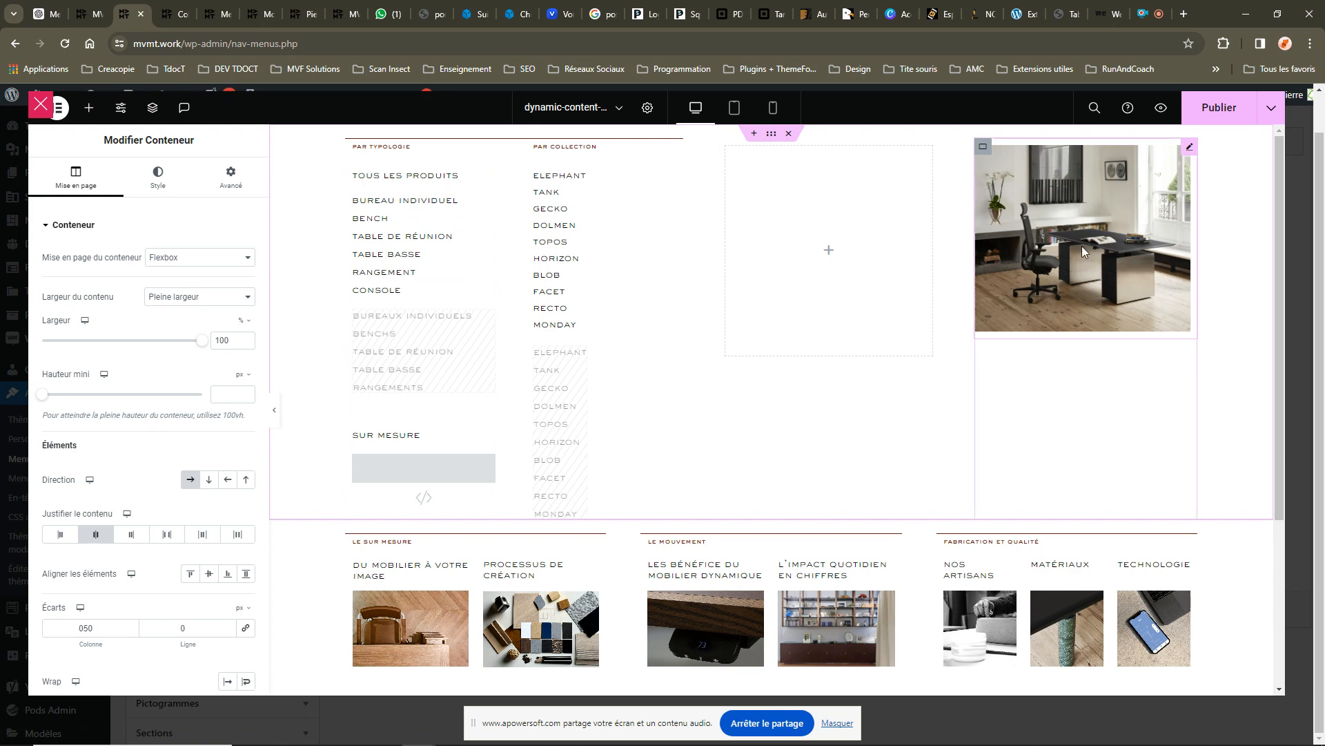
left_click(404, 200)
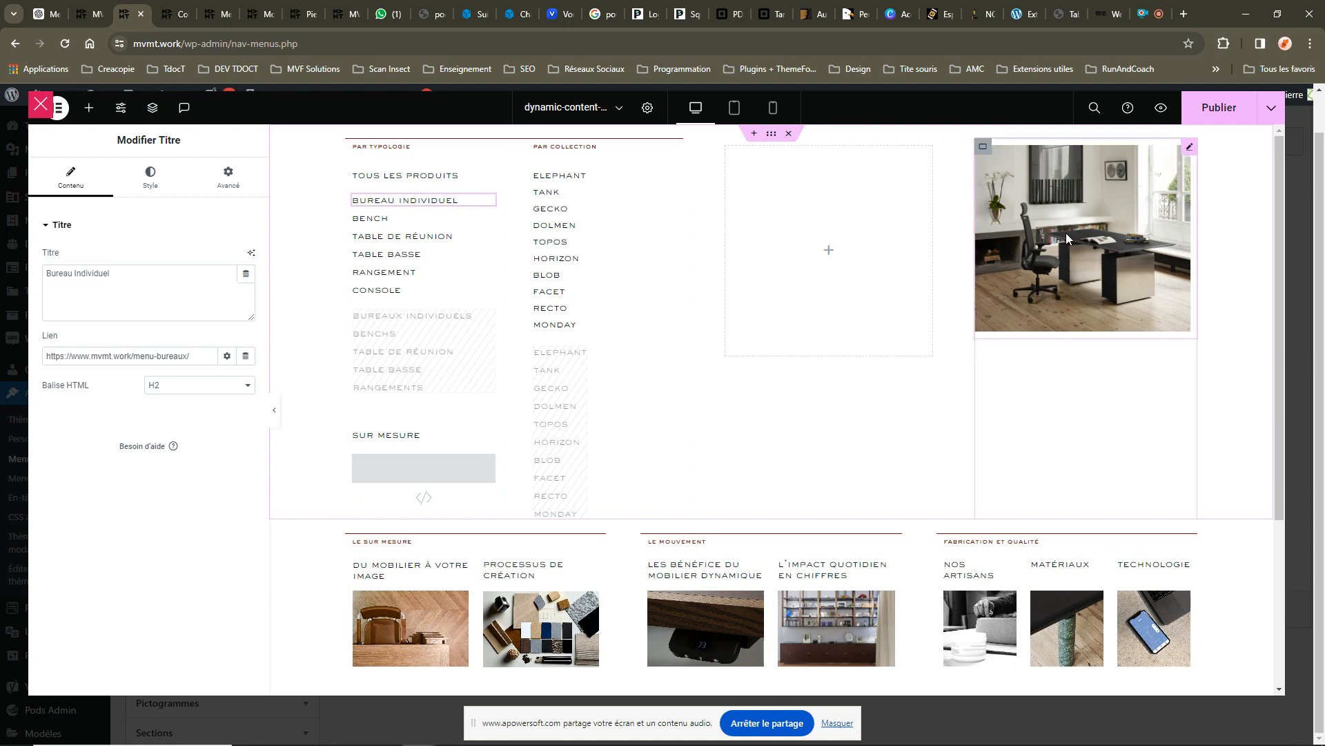
left_click(983, 146)
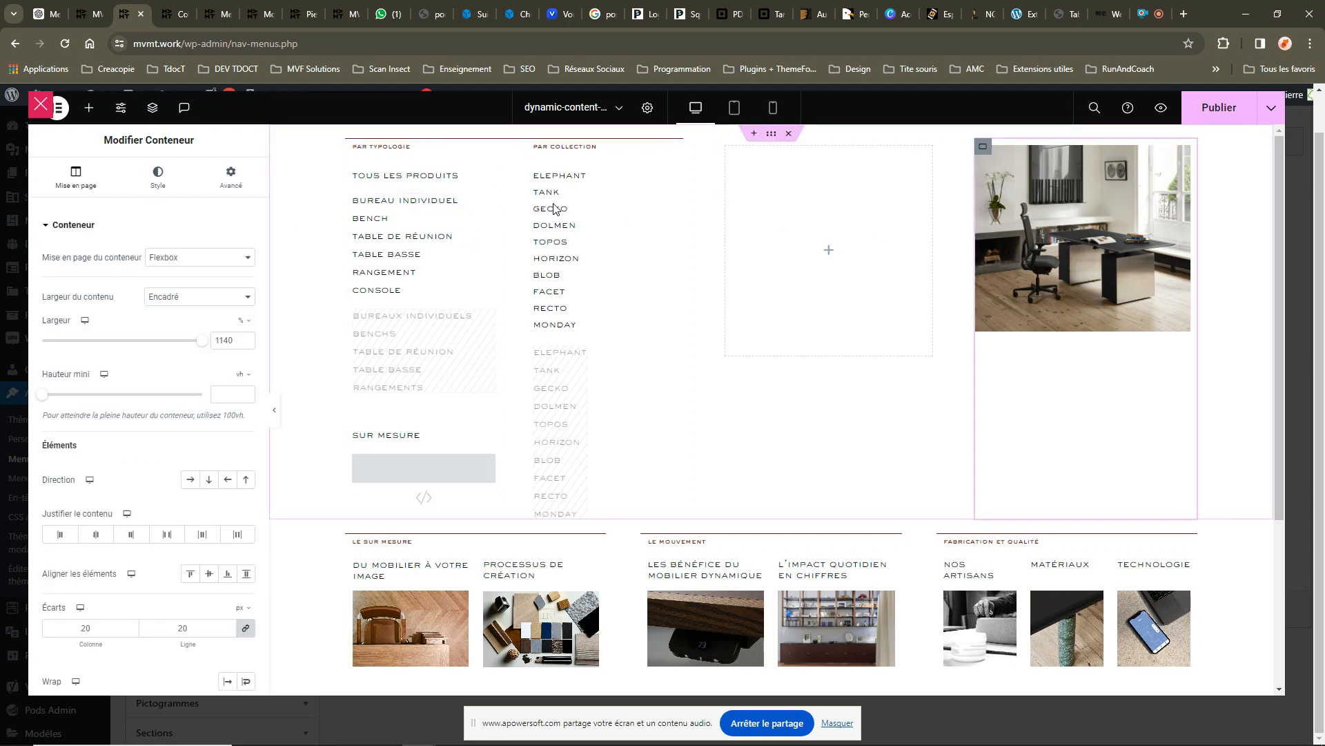
left_click(231, 177)
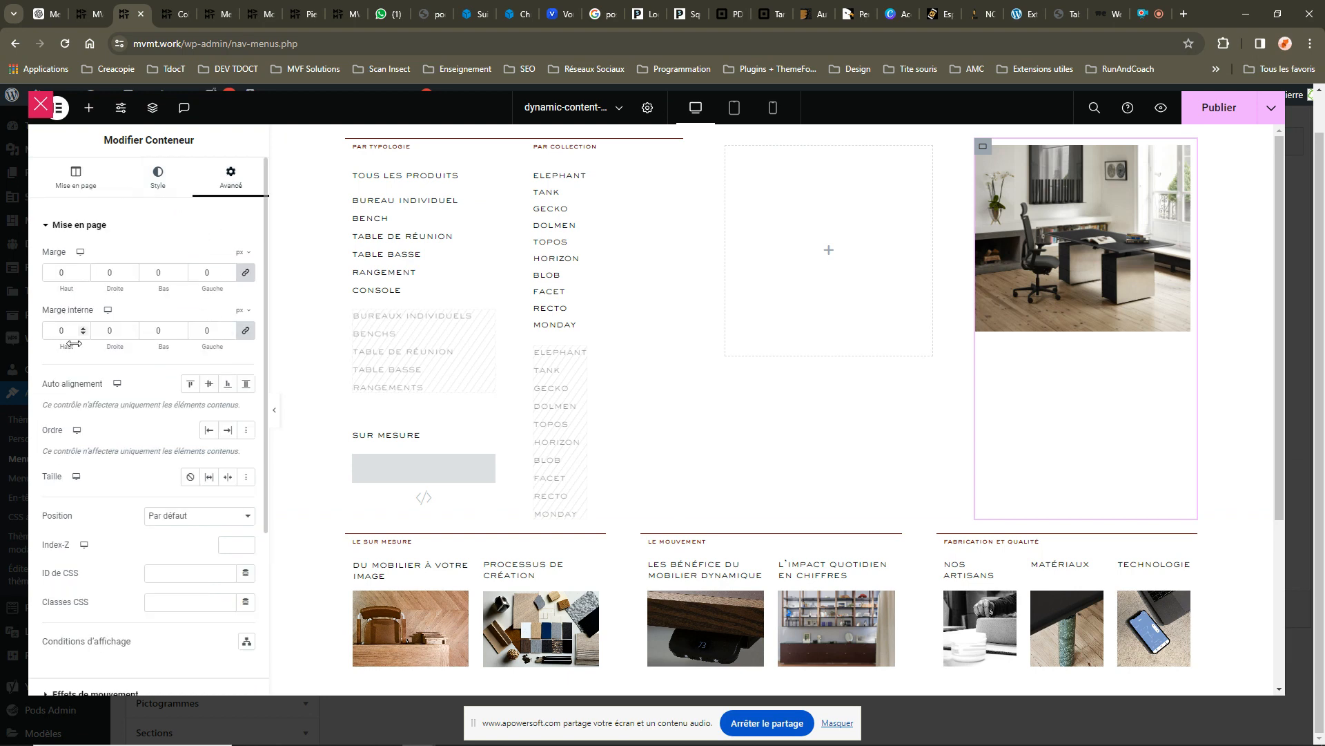
Examine the CSS classes assigned to the desk photo in its advanced settings.
left_click(1184, 155)
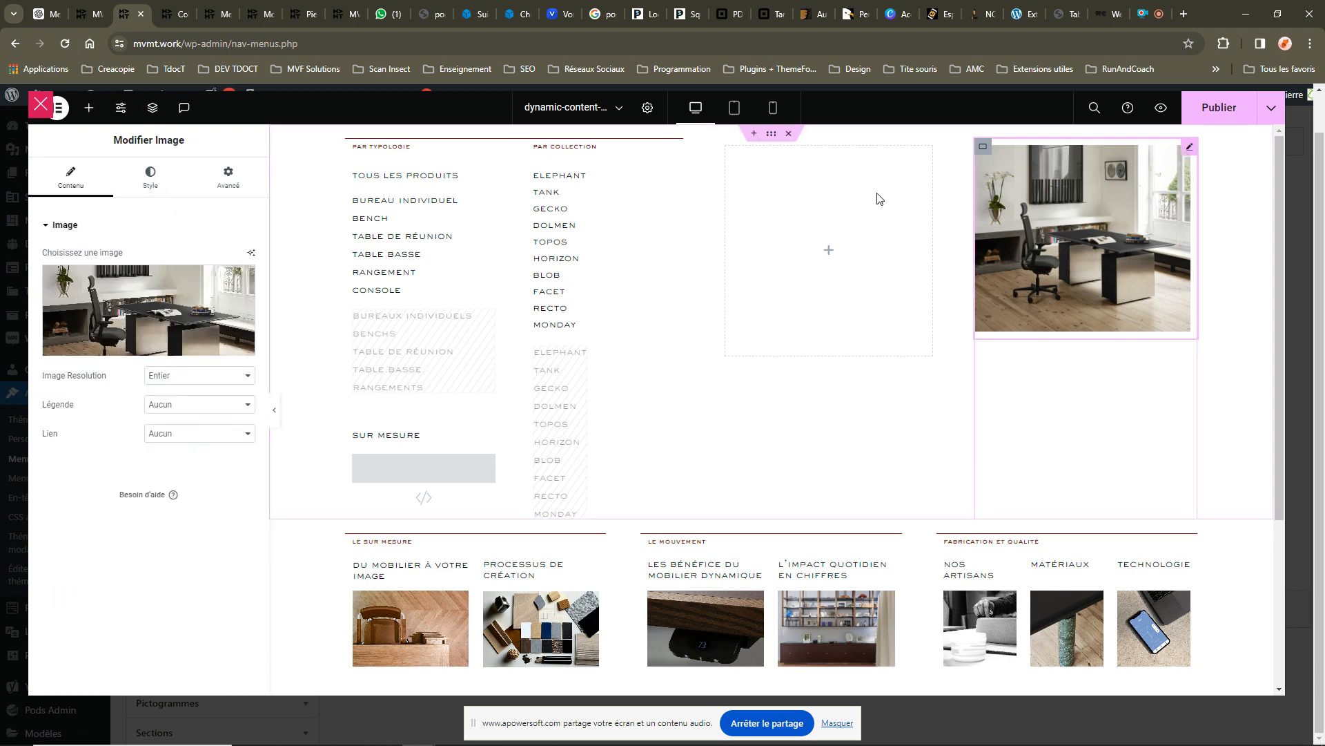
left_click(228, 178)
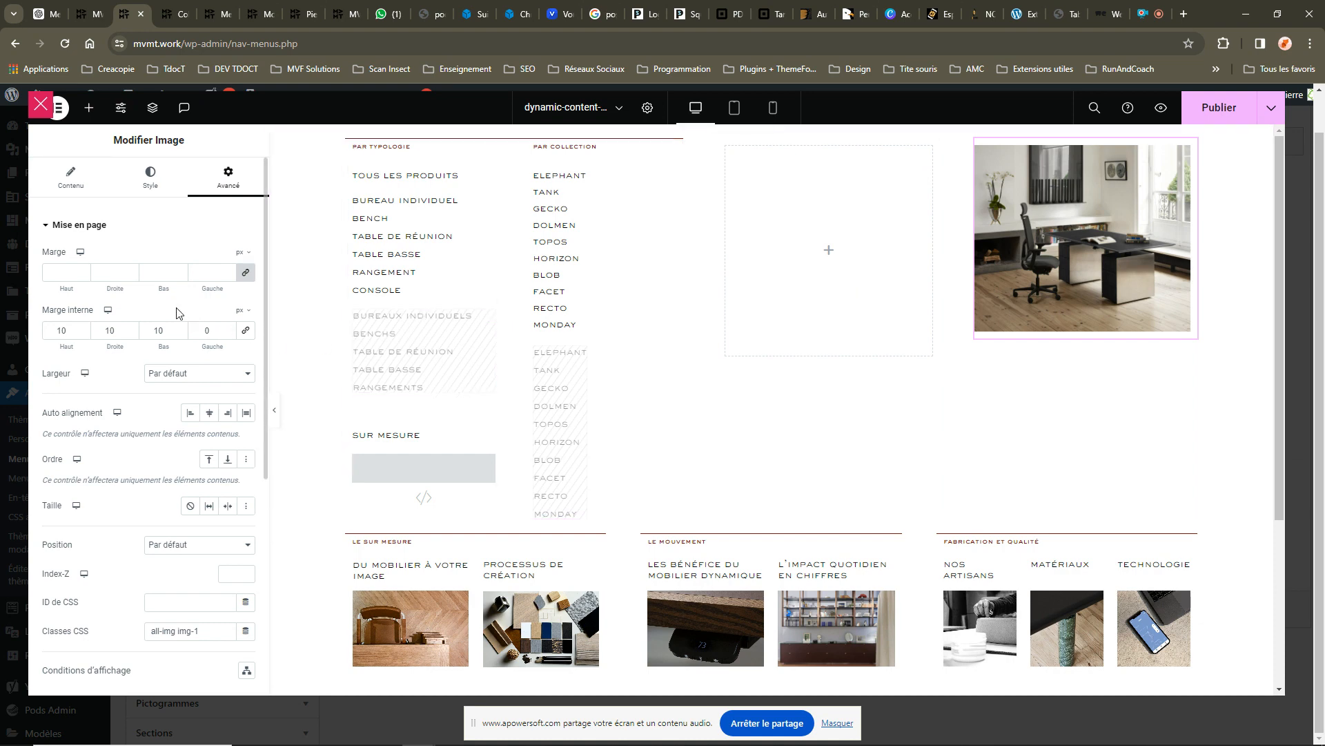
scroll(153, 421, "down", 2)
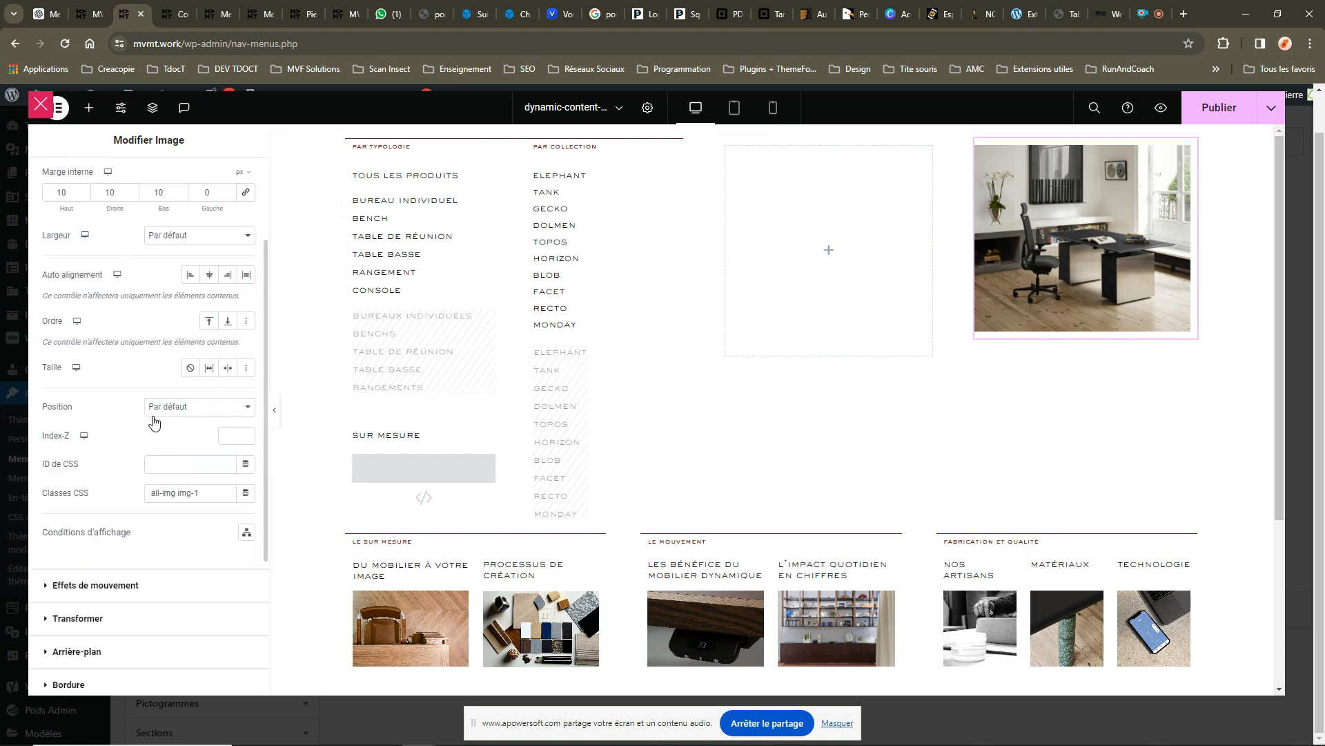
left_click_drag(205, 494, 148, 494)
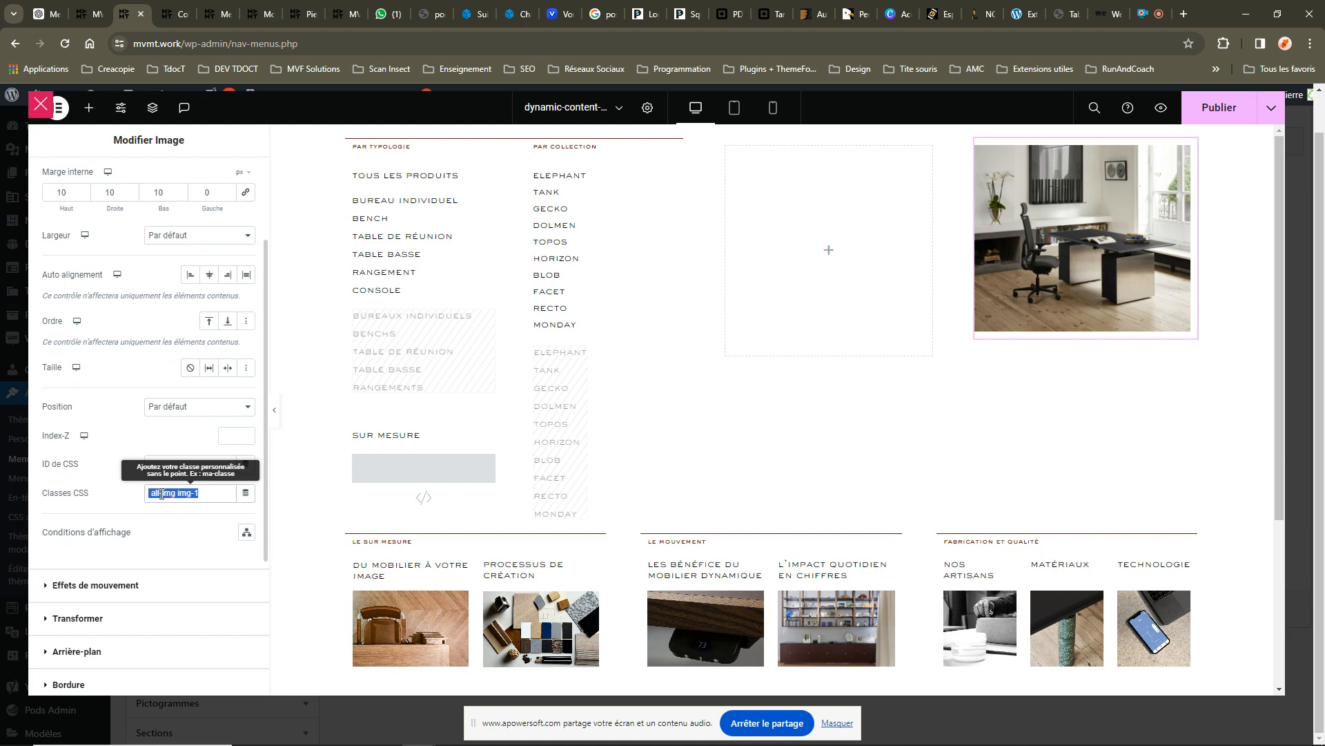
left_click(161, 493)
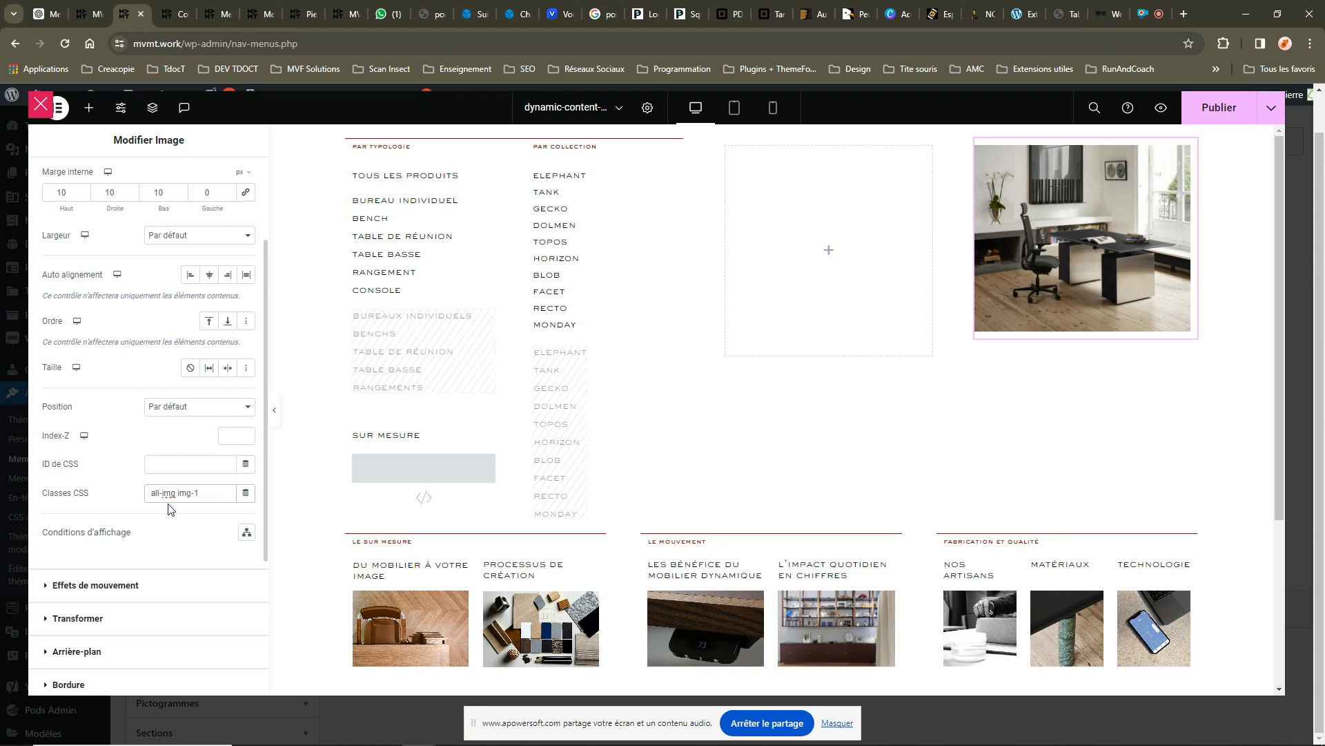
left_click_drag(200, 494, 141, 499)
Examine the BUREAU INDIVIDUEL heading's custom attribute, checking both its data-showme key and its image value.
left_click(429, 202)
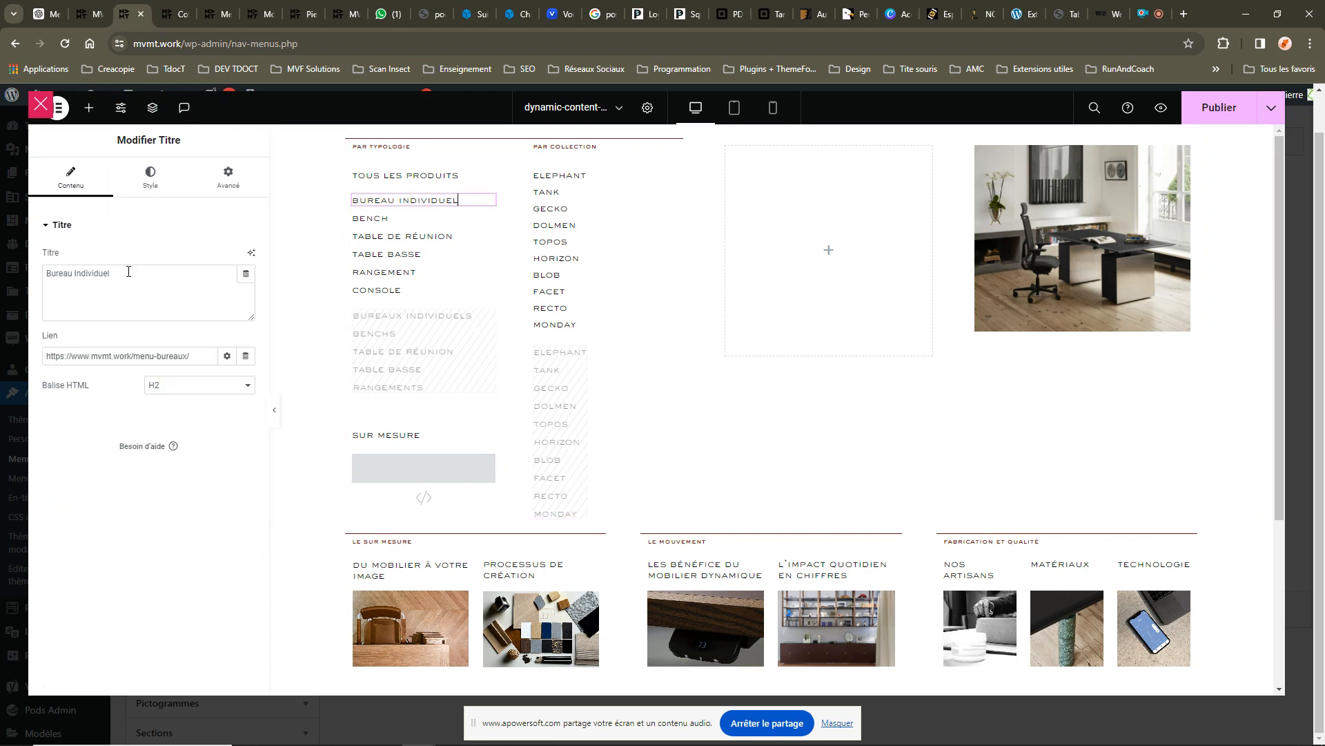
left_click(218, 188)
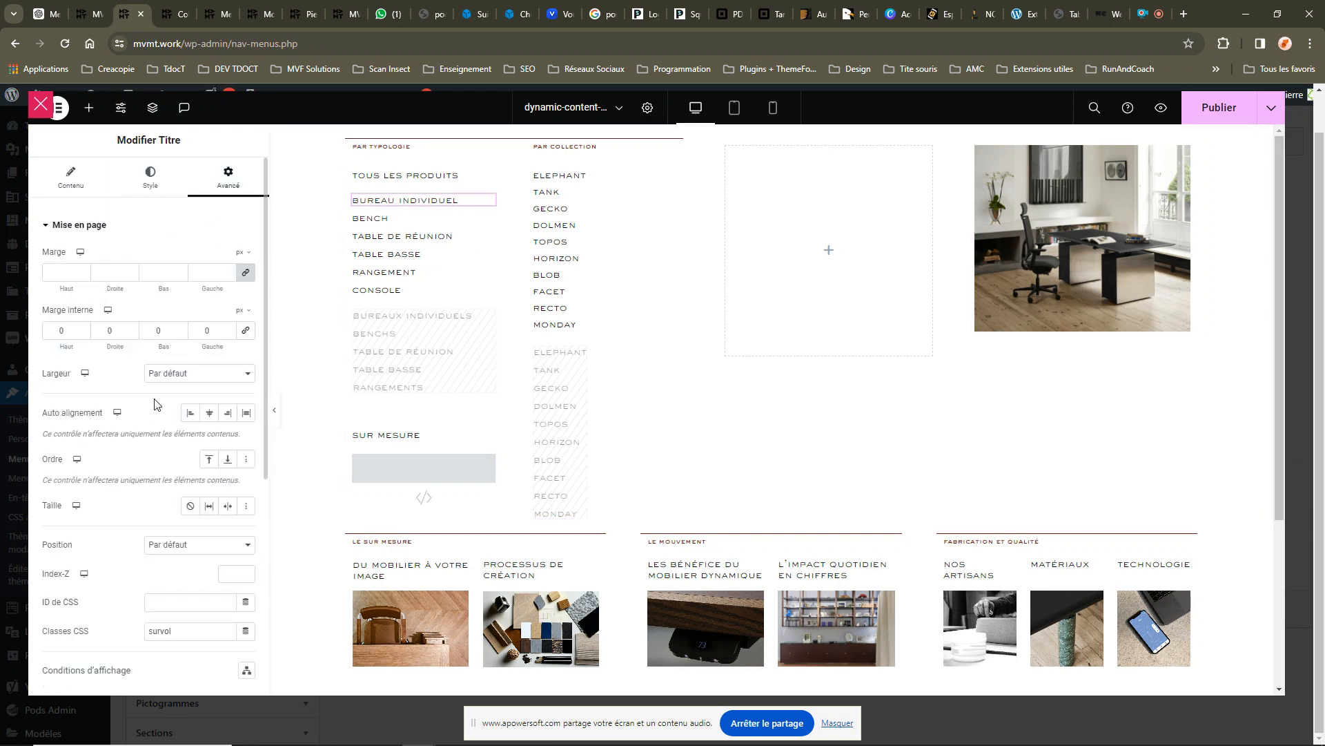
scroll(151, 480, "down", 2)
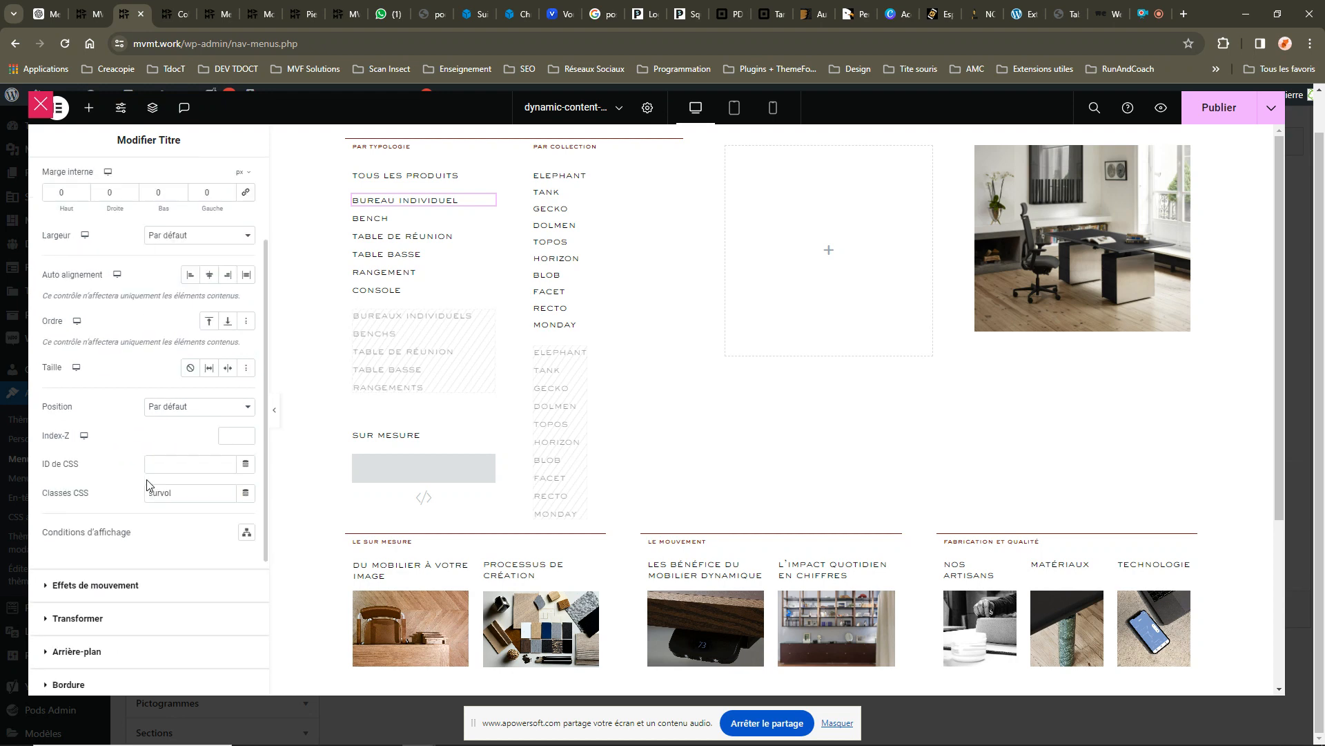
scroll(128, 514, "down", 4)
left_click(90, 561)
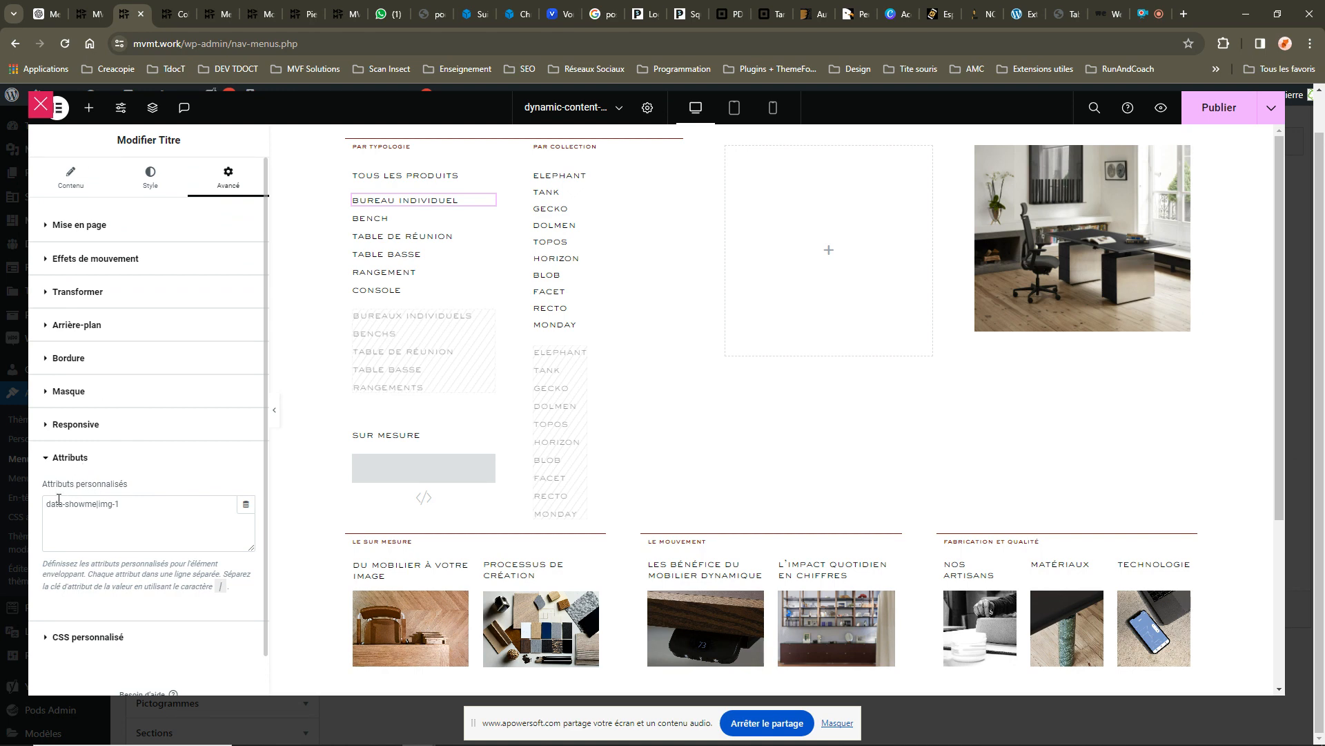
left_click_drag(45, 506, 53, 505)
left_click_drag(66, 505, 97, 503)
left_click(135, 508)
left_click_drag(101, 504, 110, 500)
left_click(150, 504)
Check the custom attribute of the BENCH heading in its advanced settings.
left_click(396, 218)
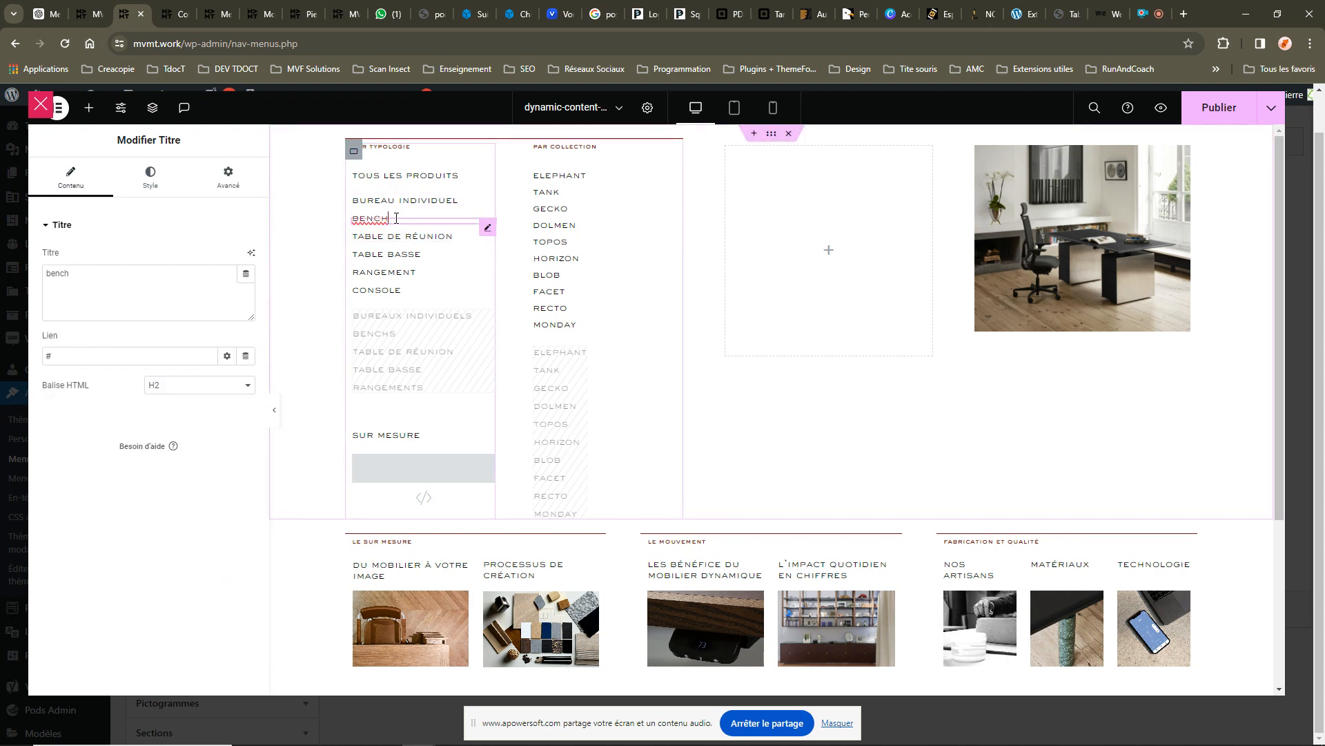
left_click(230, 174)
scroll(133, 465, "down", 2)
left_click(100, 559)
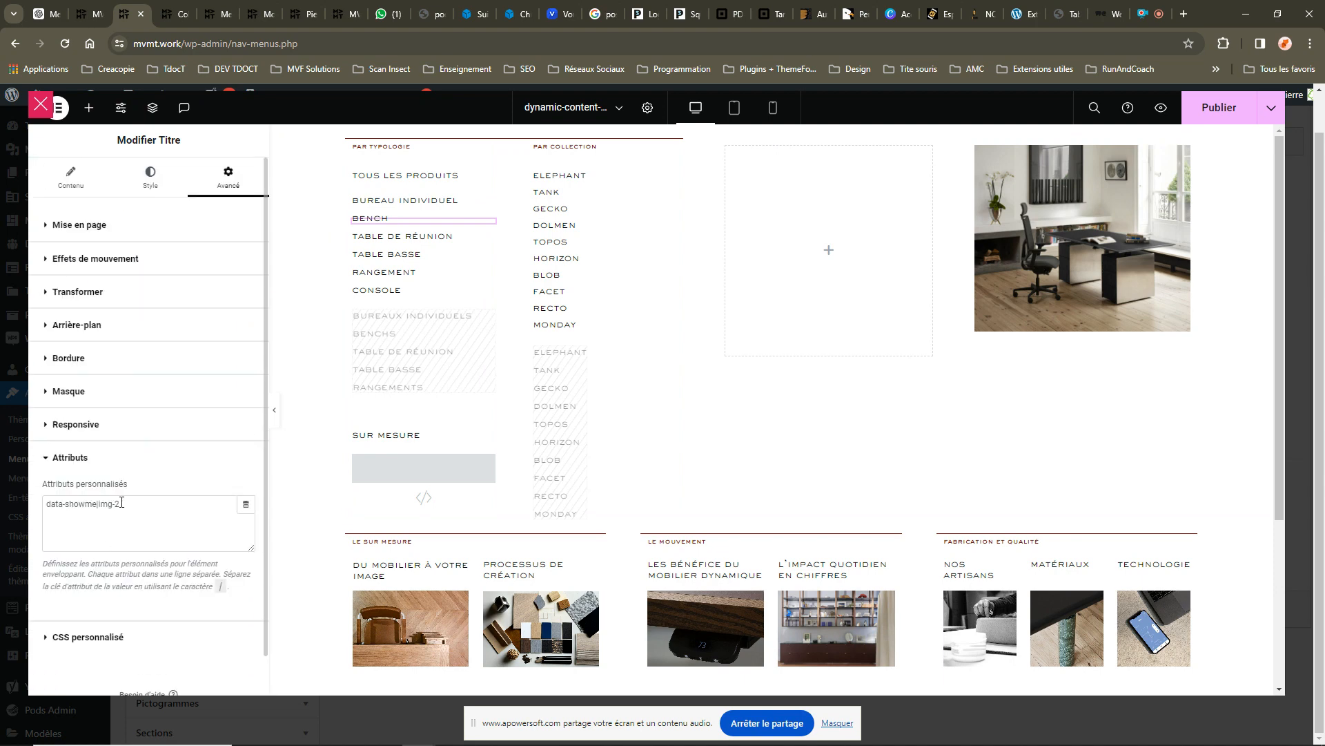
Go through the remaining PAR TYPOLOGIE headings down to CONSOLE and check the CONSOLE heading's custom attribute.
left_click(418, 238)
left_click(411, 255)
left_click(400, 273)
left_click(398, 291)
left_click(228, 178)
scroll(198, 506, "down", 5)
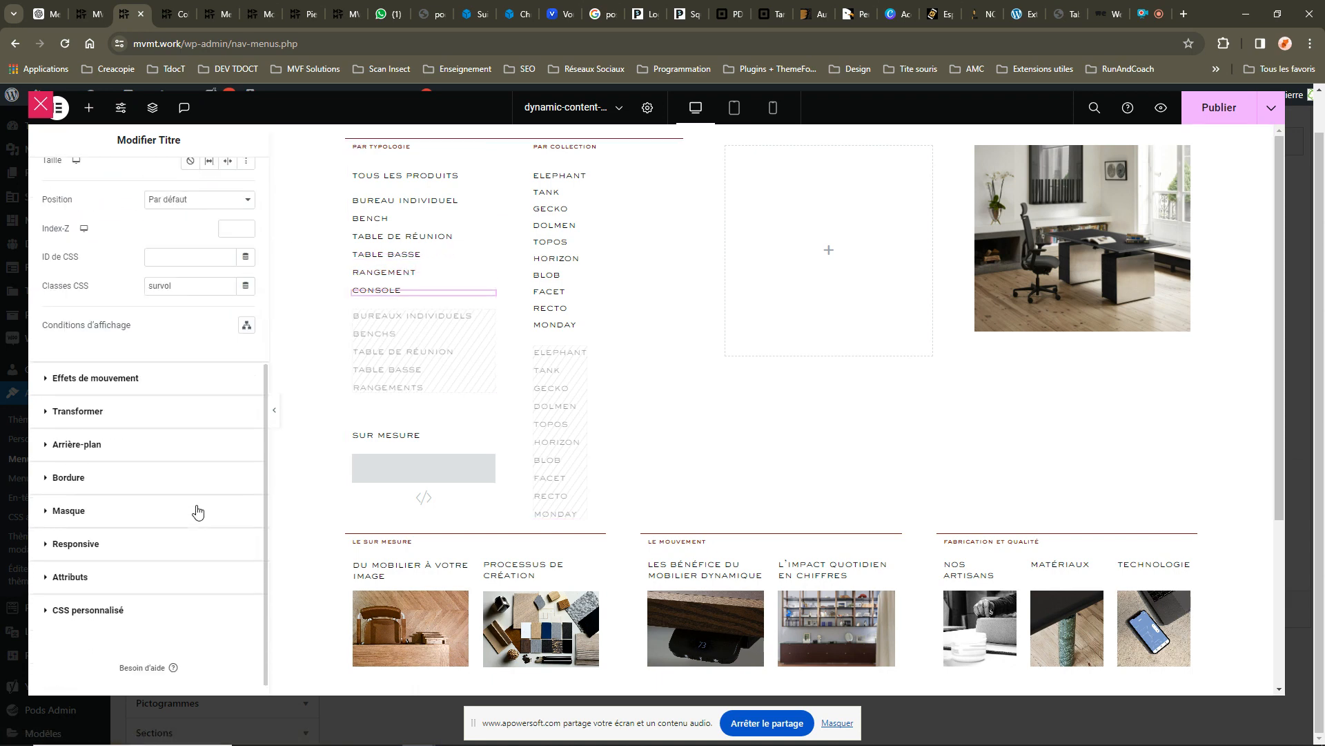
left_click(105, 577)
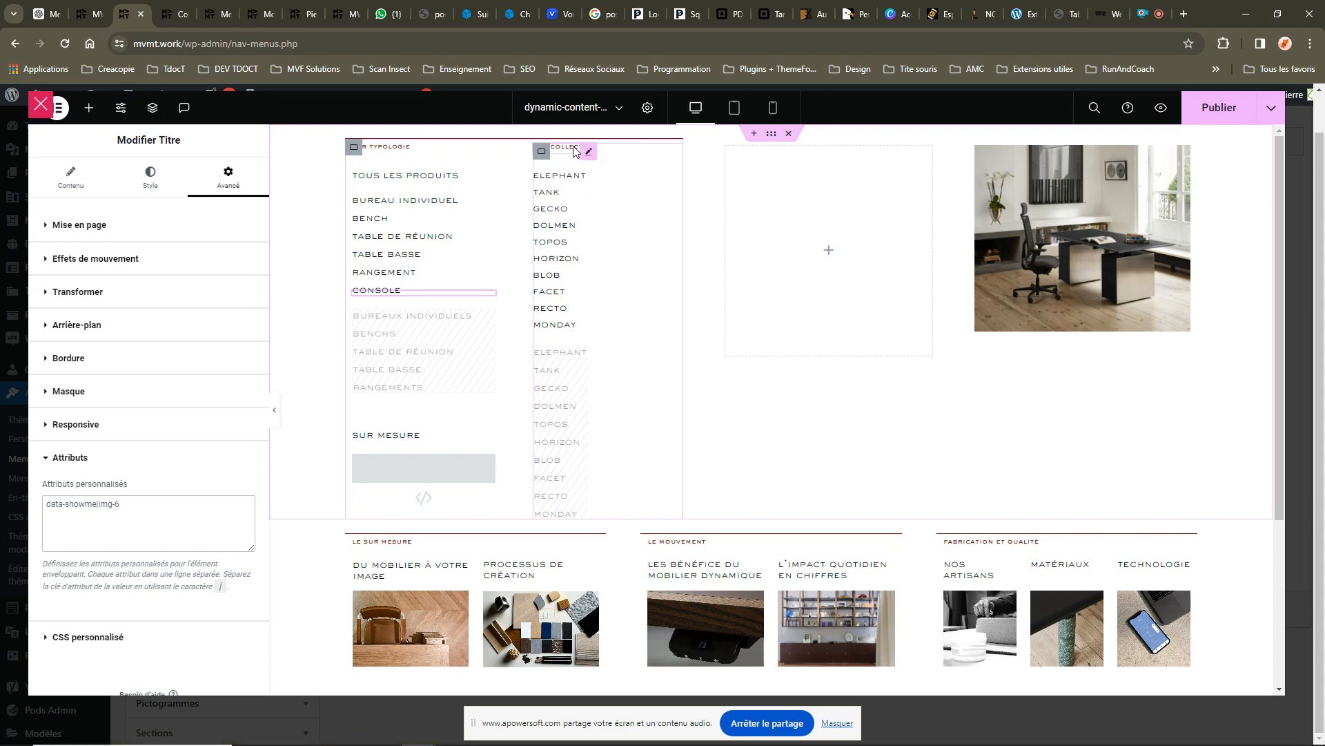
Check the custom attribute of the ELEPHANT heading in the PAR COLLECTION column.
left_click(584, 181)
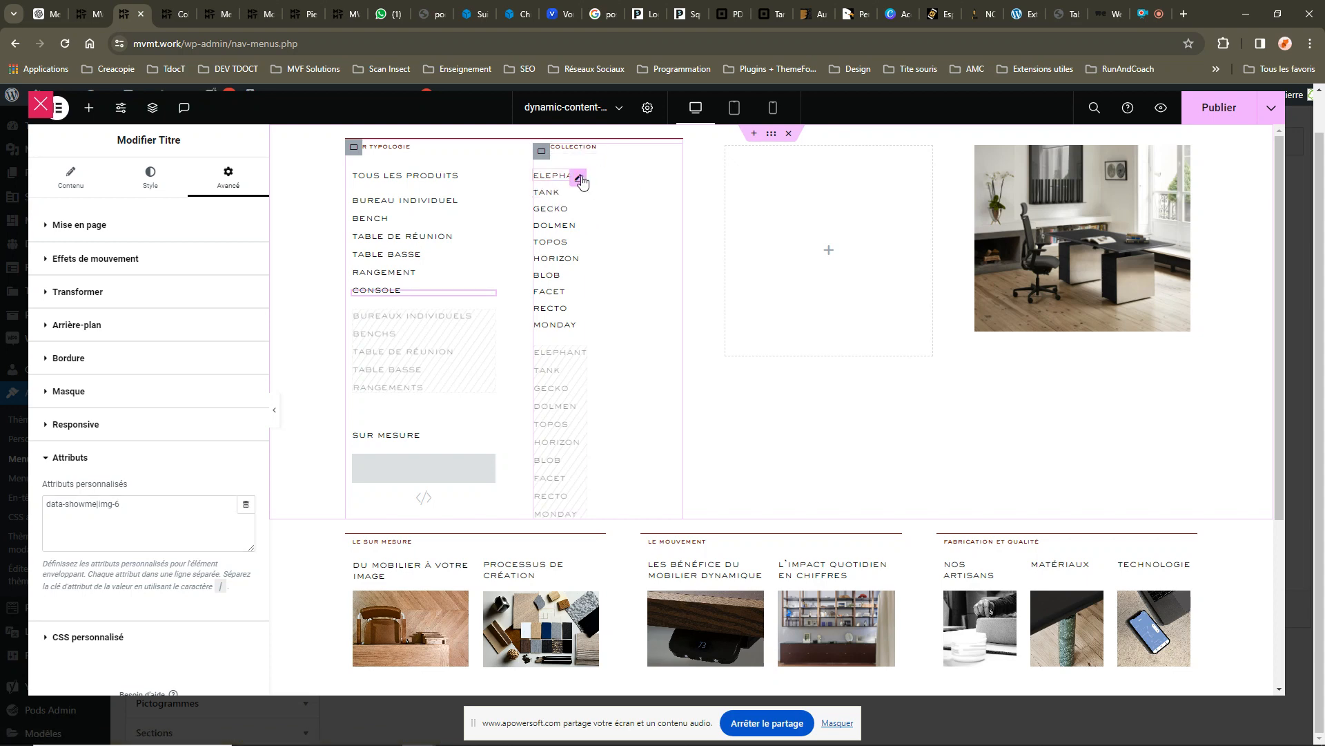
scroll(171, 462, "down", 5)
left_click(113, 562)
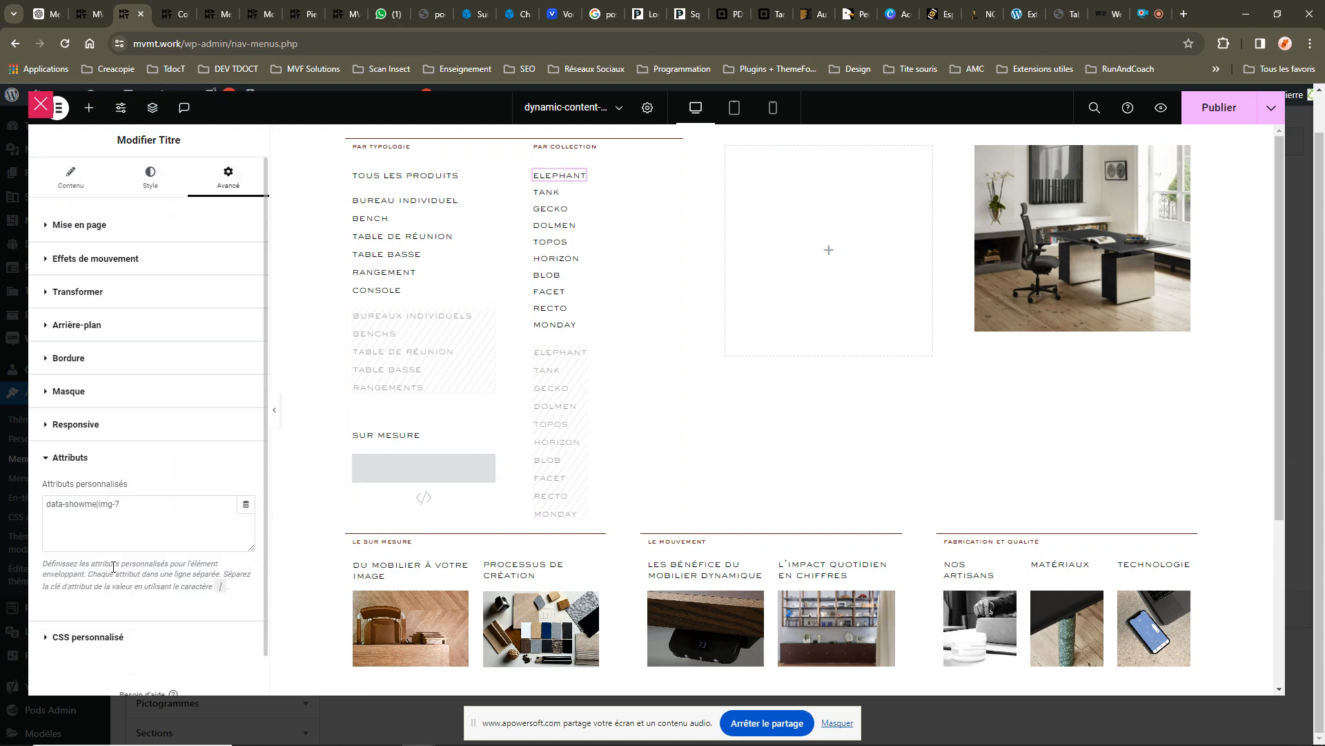
Inspect the image number in the ELEPHANT heading's attribute and check the custom attribute of the MONDAY heading.
double_click(143, 500)
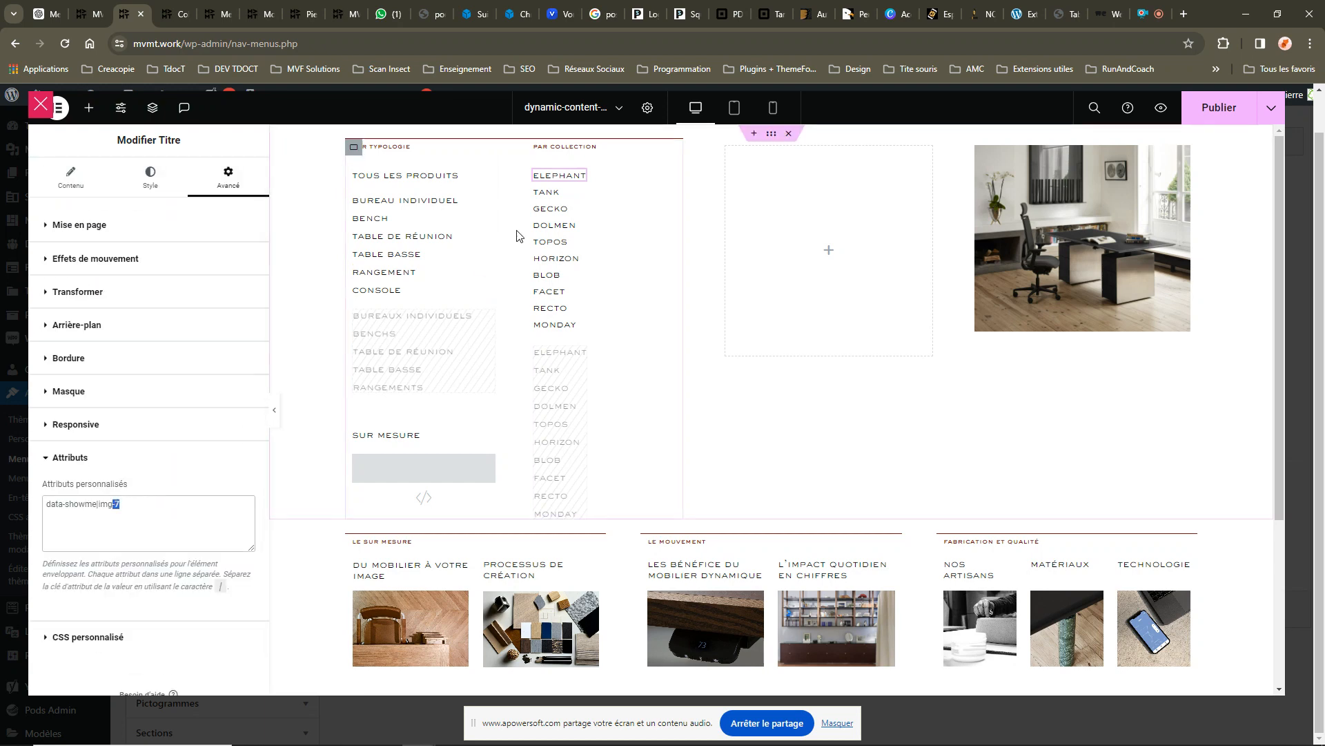
left_click(559, 326)
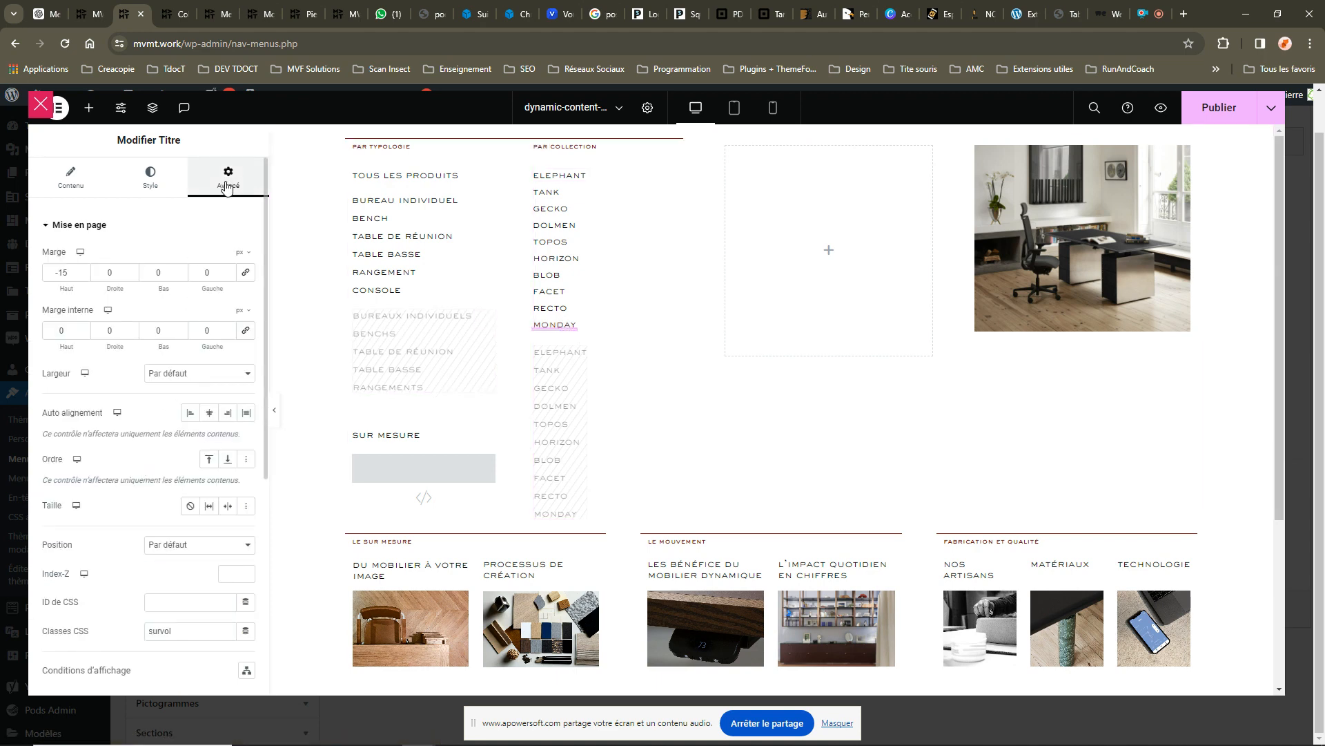
scroll(162, 456, "down", 5)
left_click(76, 561)
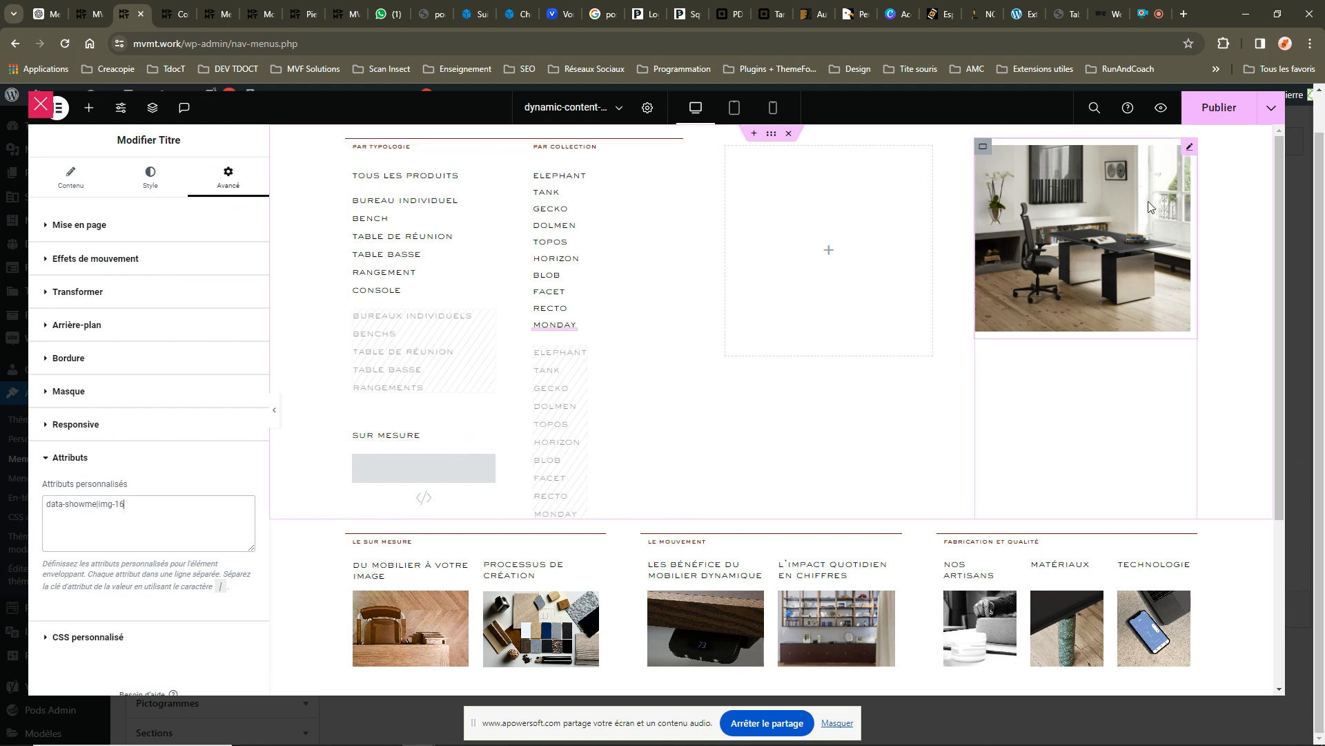
Check the office image's CSS classes and examine the .all-img and .img-1 rules in the parent container's custom CSS.
left_click(1193, 151)
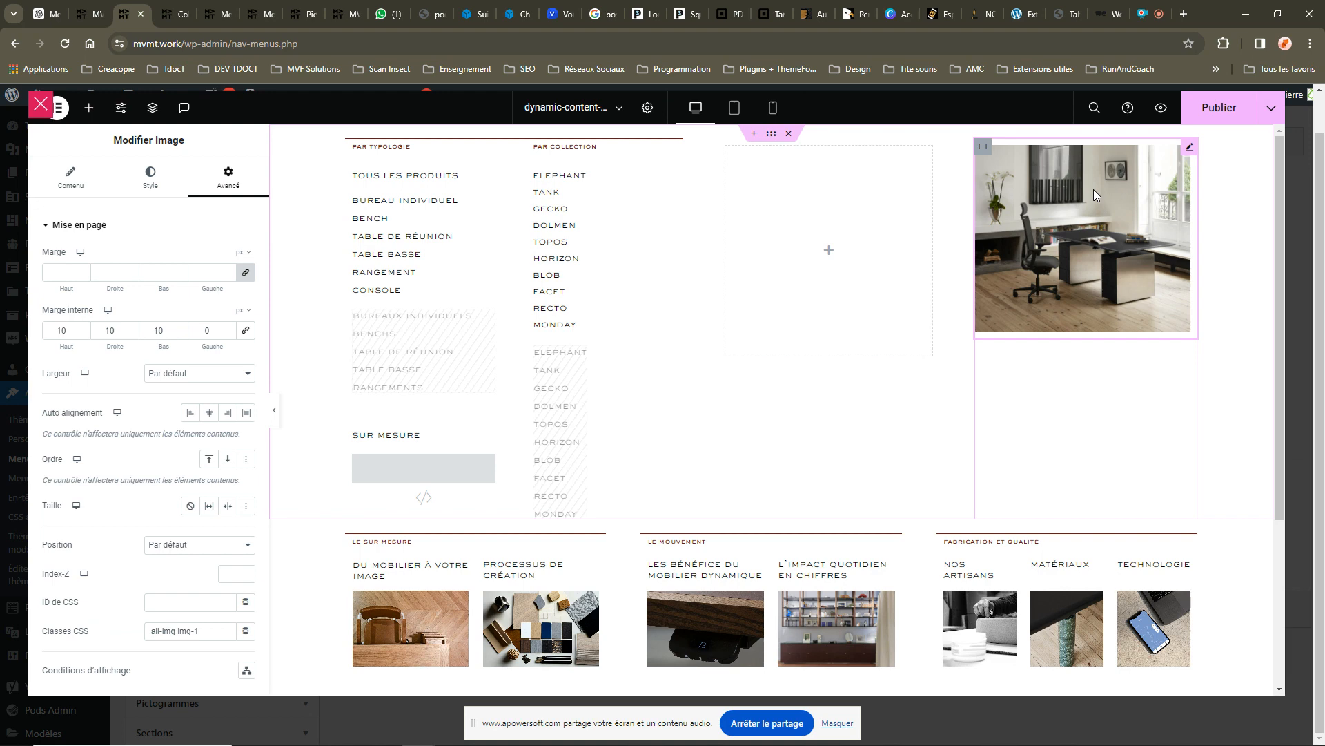
left_click(771, 134)
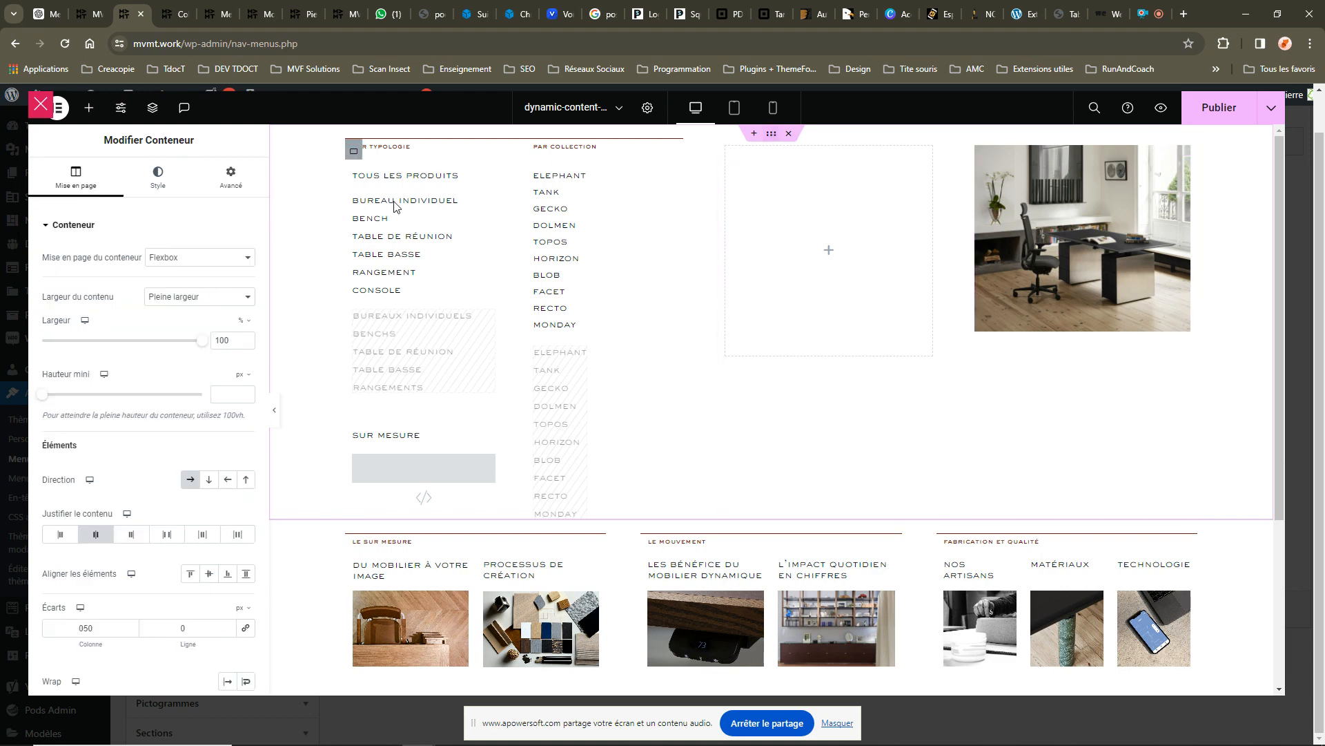
left_click(231, 178)
scroll(138, 449, "down", 10)
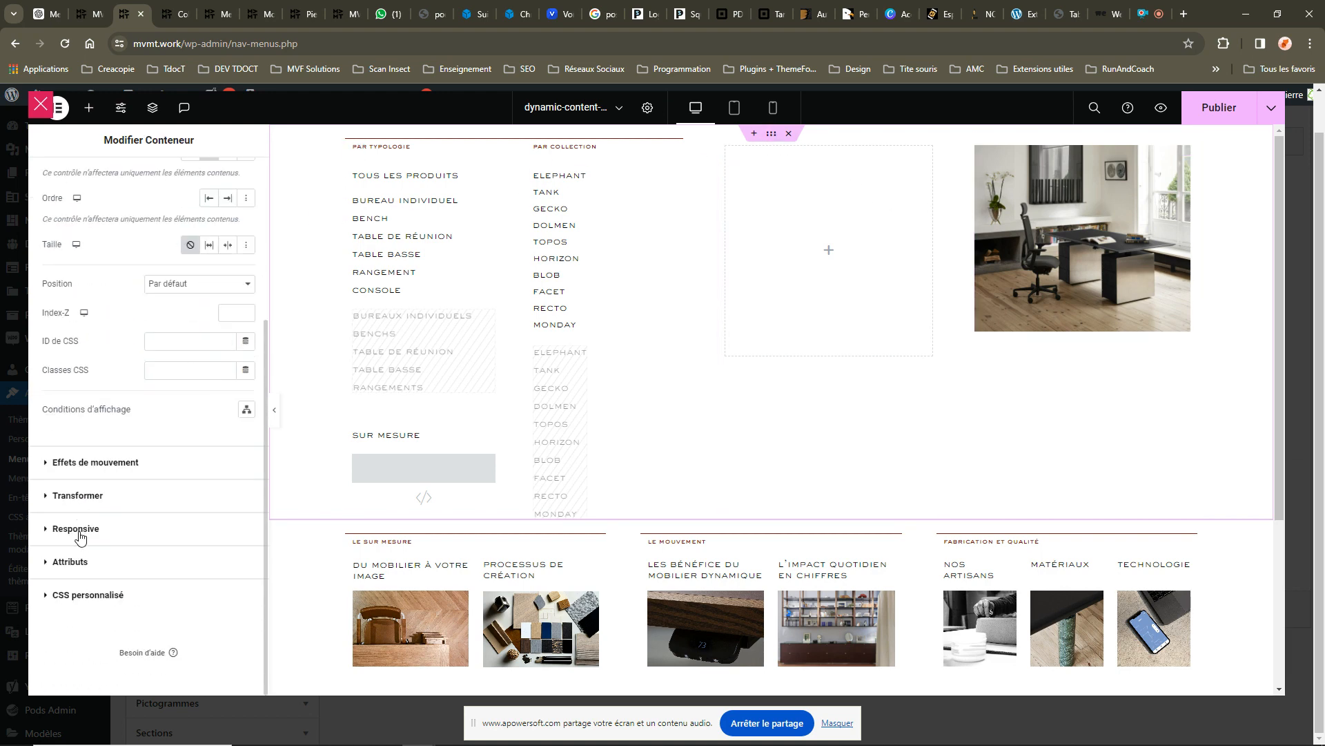
left_click(64, 595)
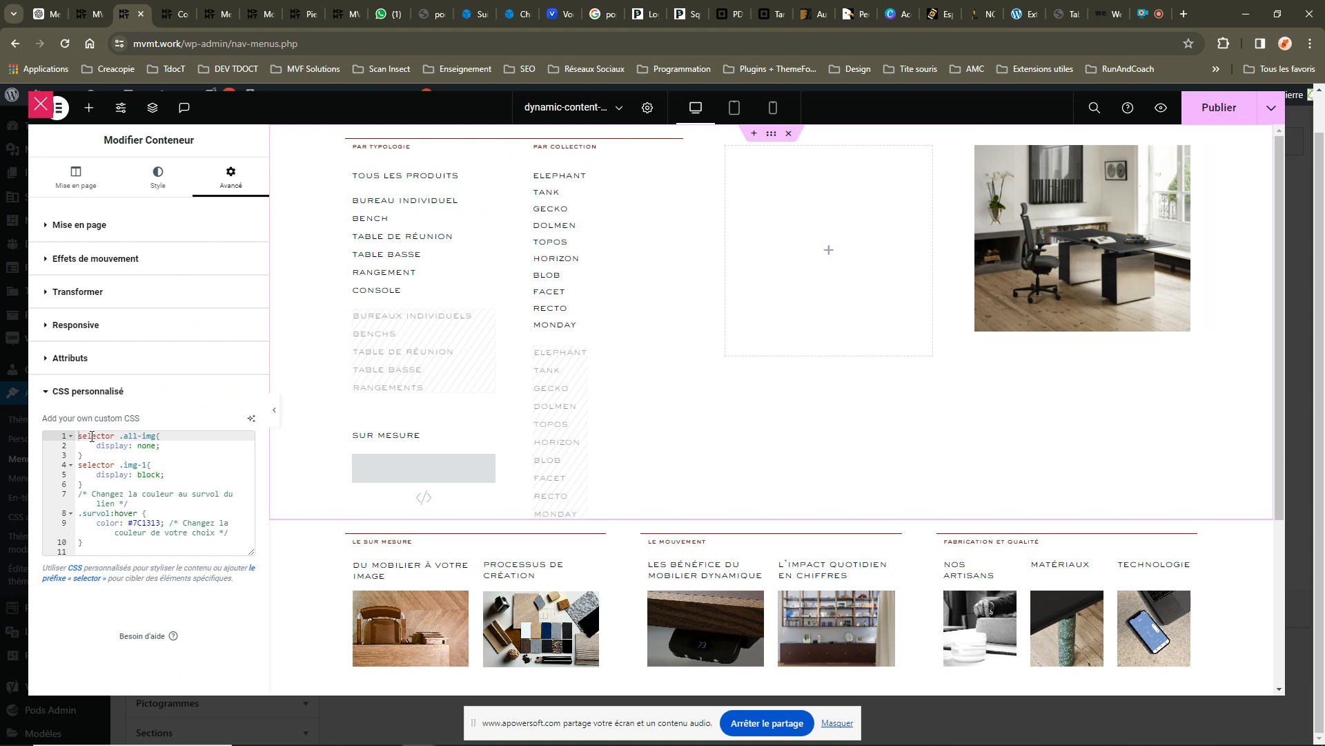
left_click_drag(86, 448, 162, 448)
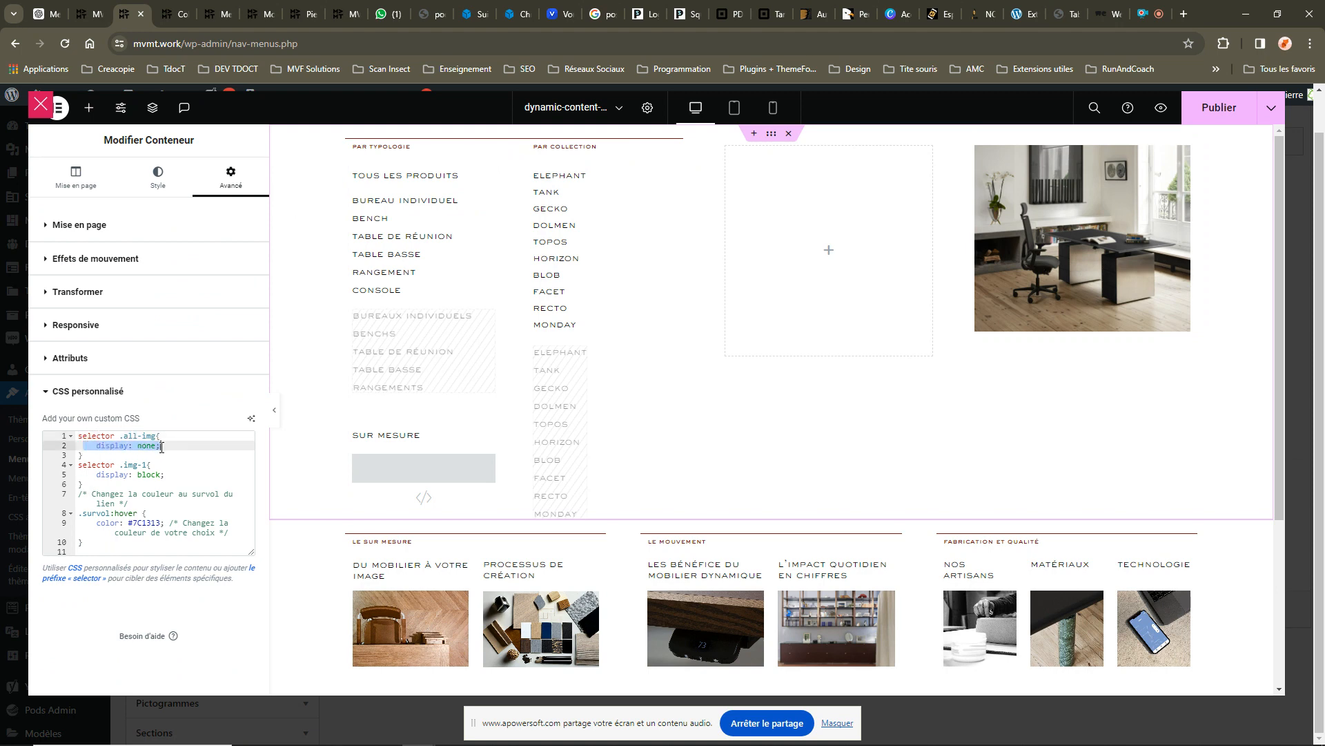
left_click_drag(117, 462, 144, 461)
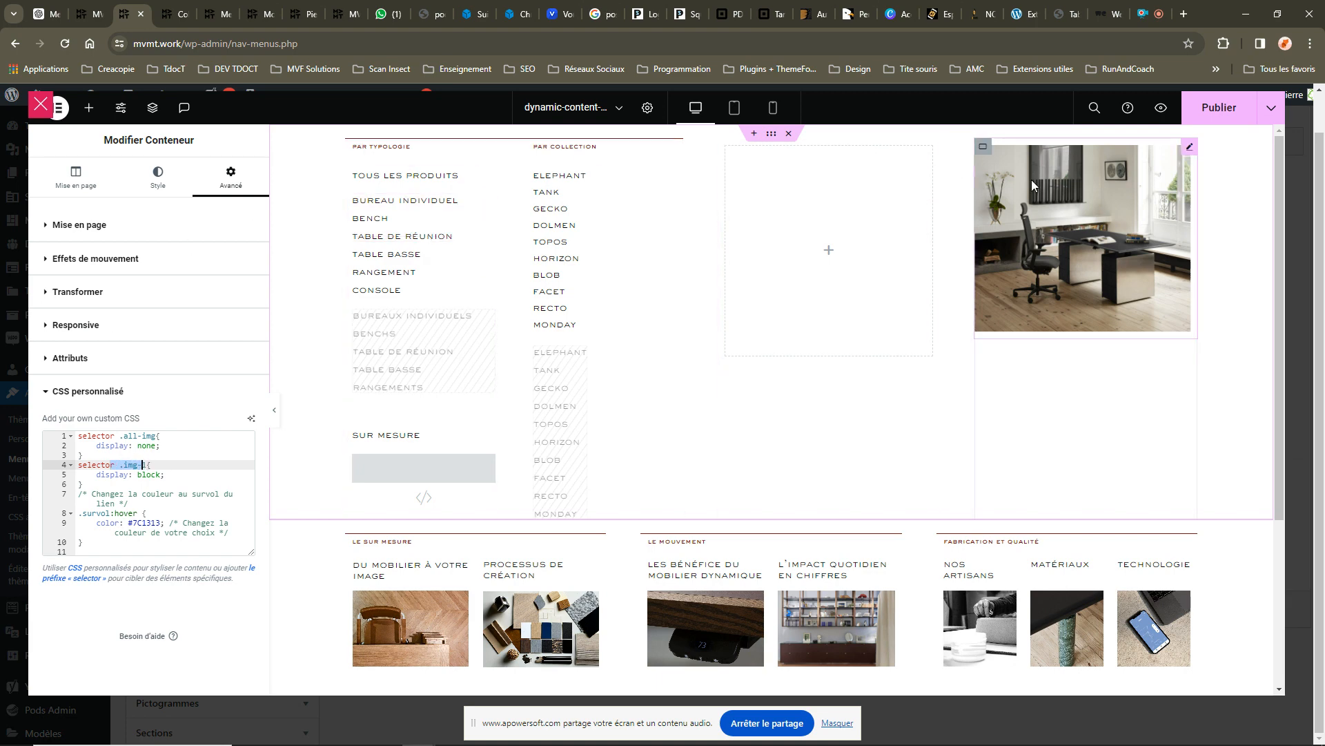
Comment out the .all-img and .img-1 rules in the container's custom CSS with /* and */, adding a line break after them.
left_click(80, 438)
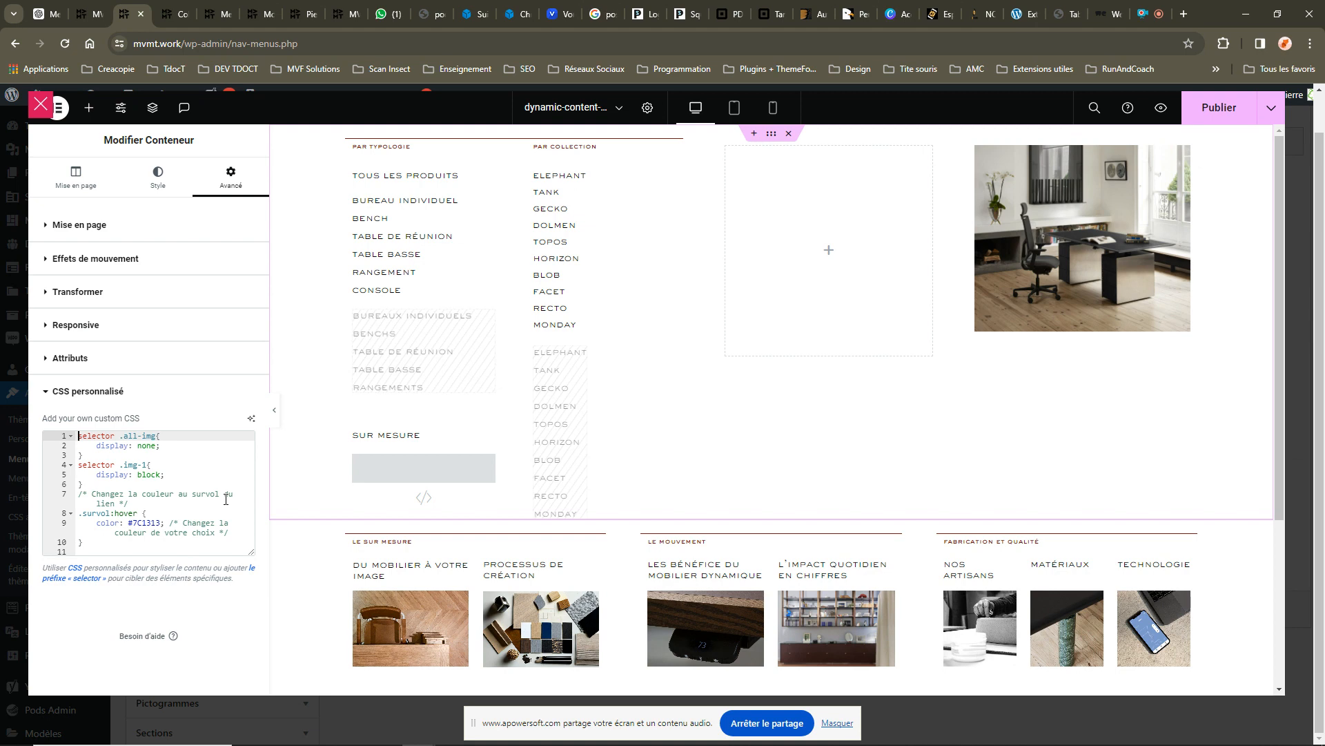
type("/*")
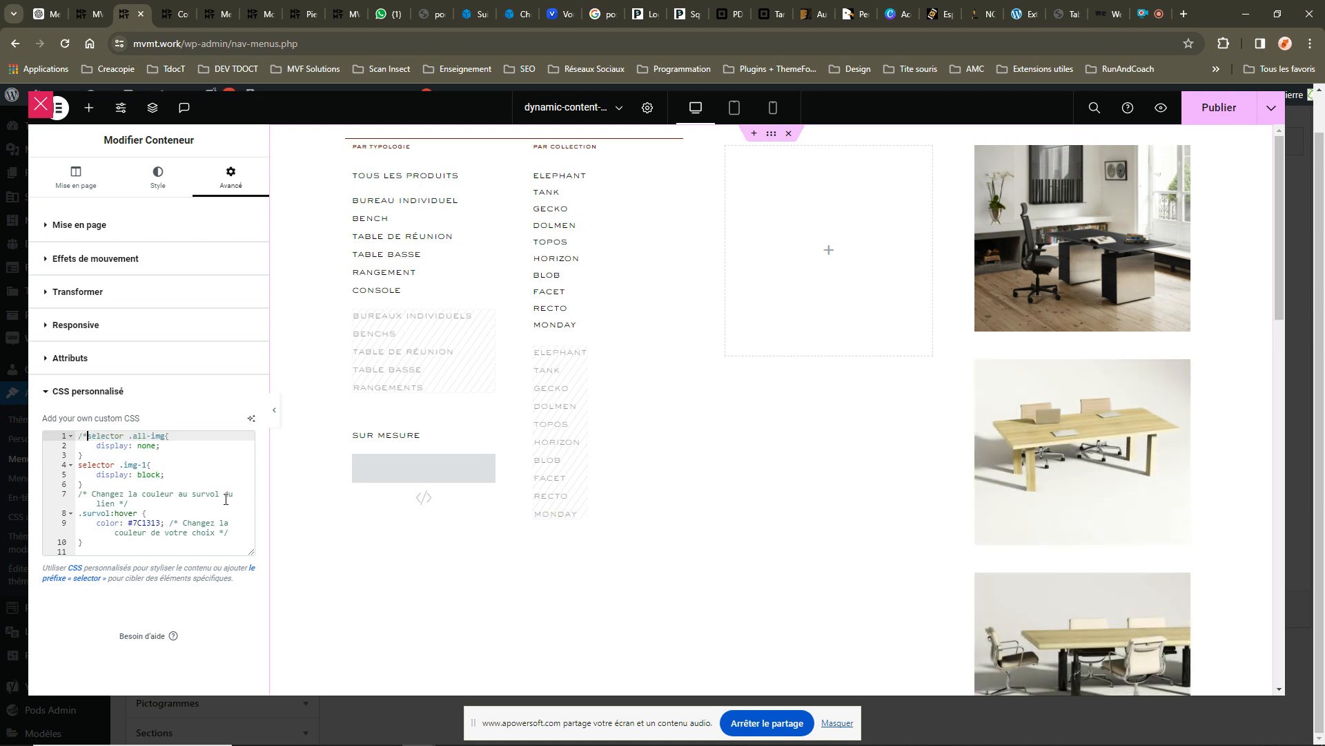
left_click(114, 483)
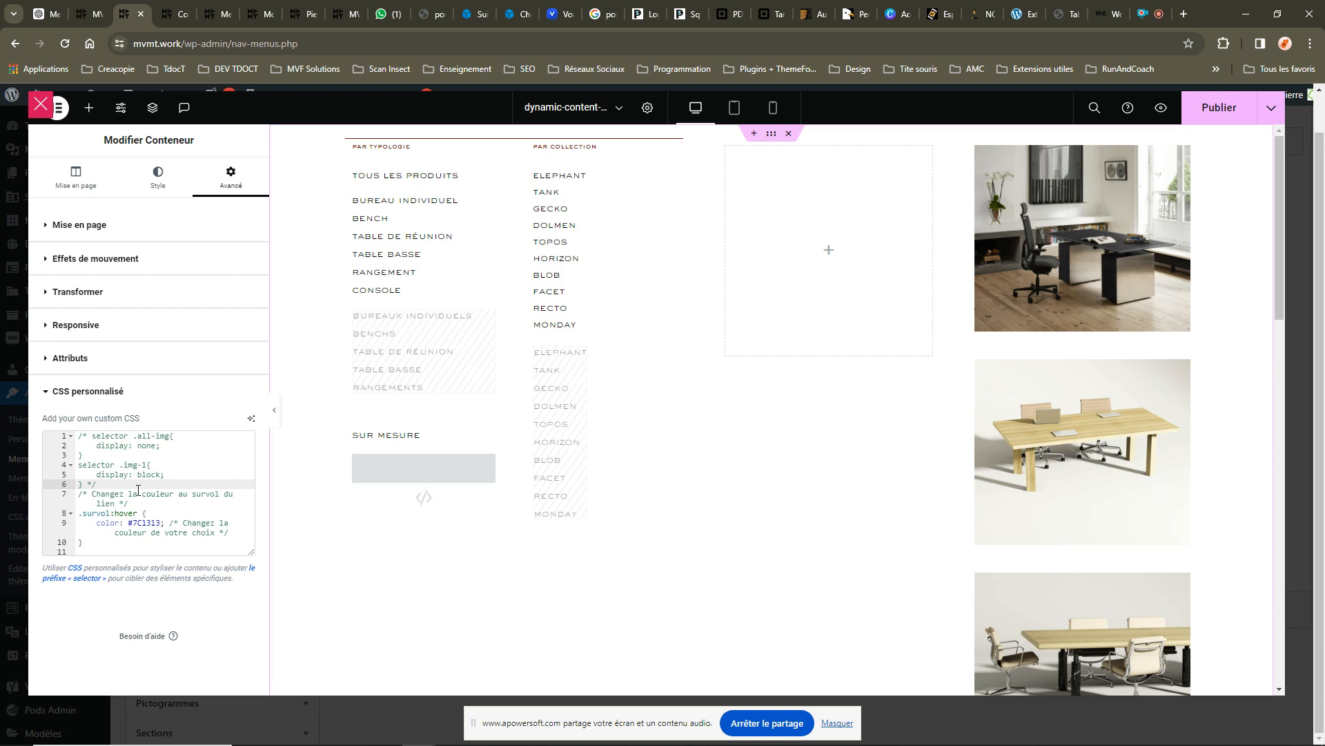
key("Return")
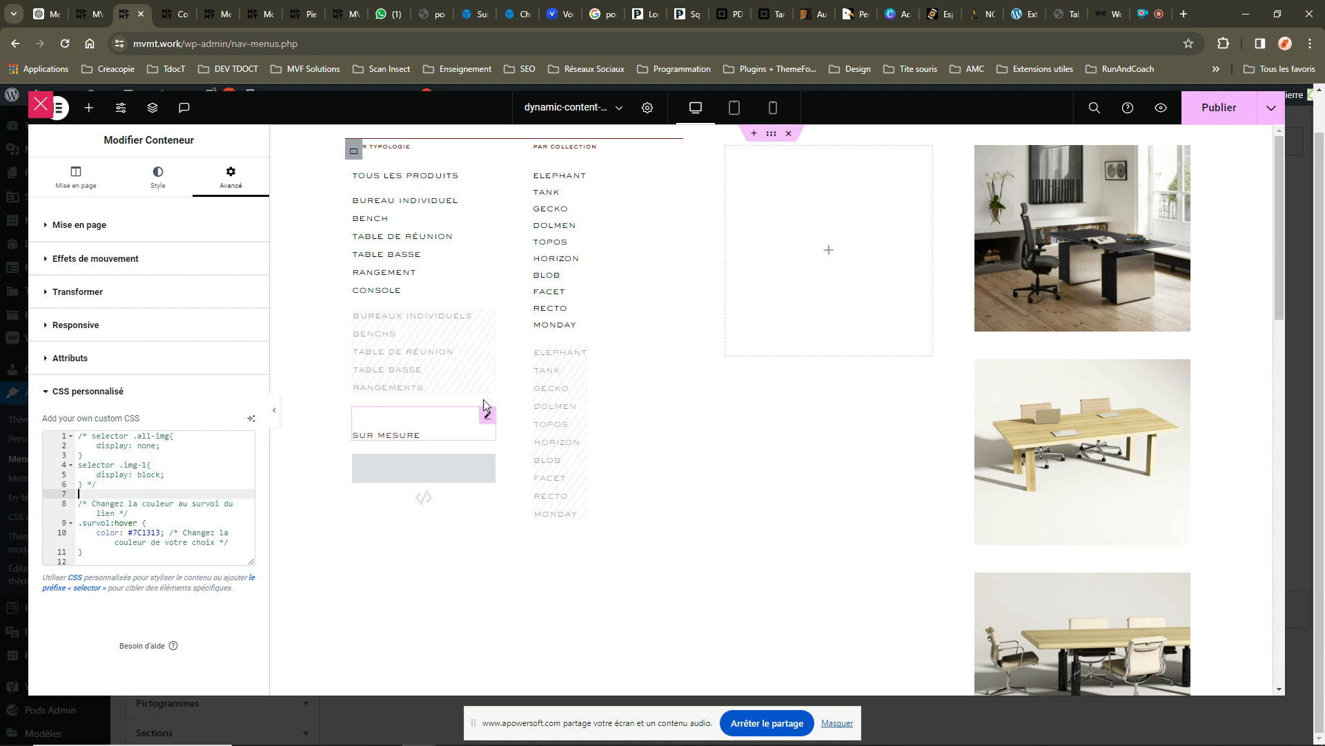
Look through the stacked images in the container and inspect the CSS classes of the first one.
scroll(1084, 318, "down", 10)
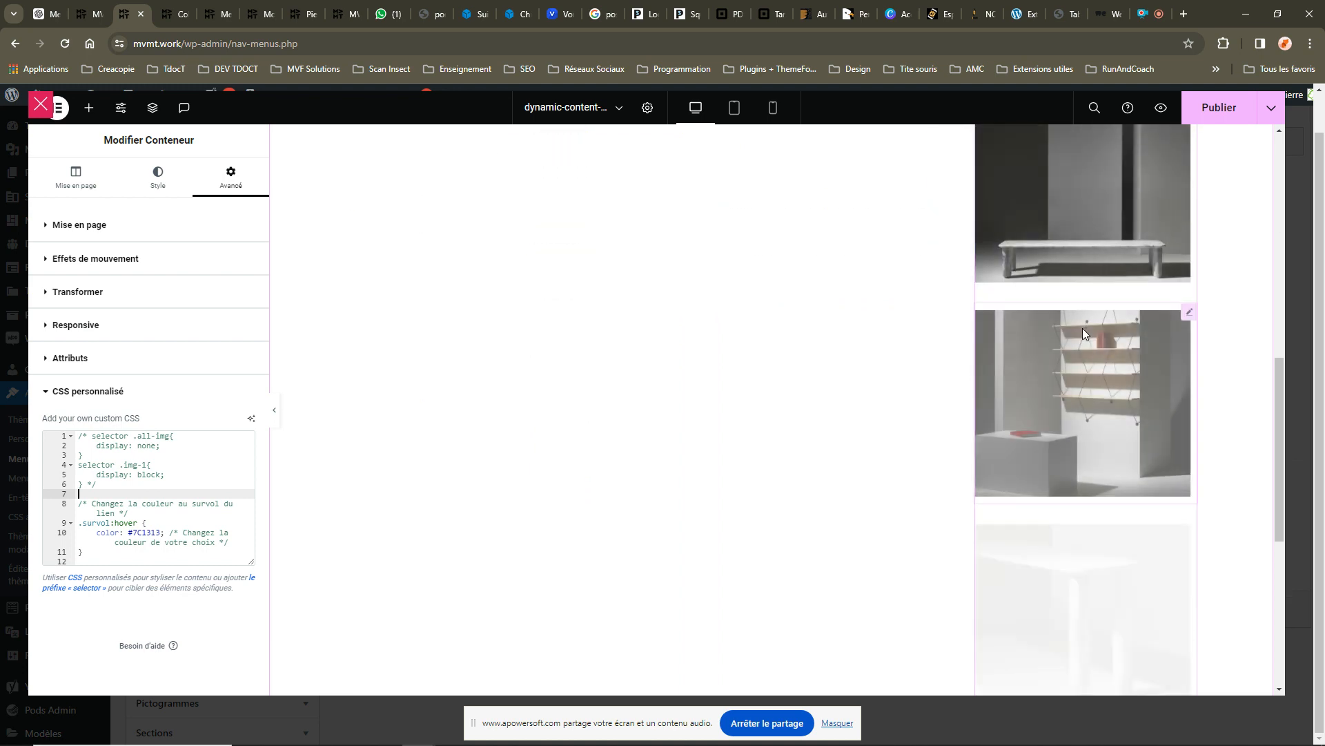
scroll(1083, 331, "up", 10)
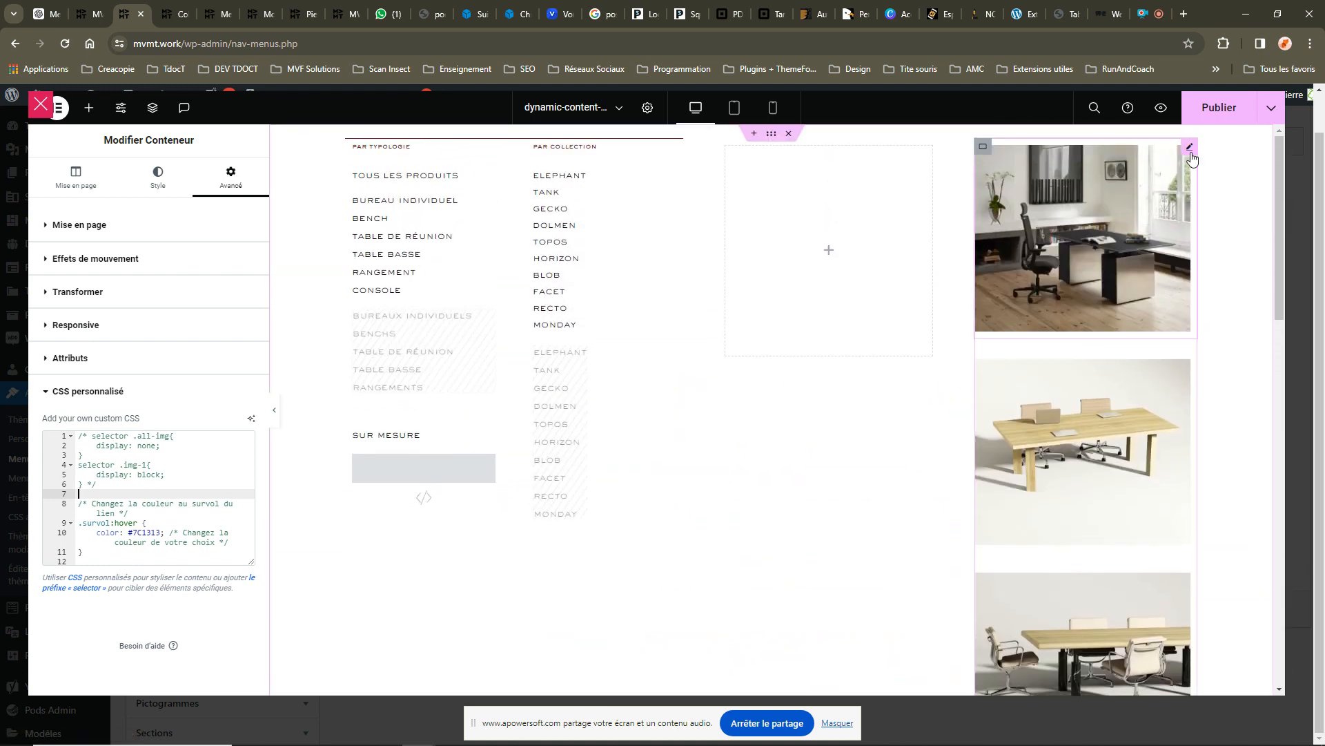
left_click(1190, 153)
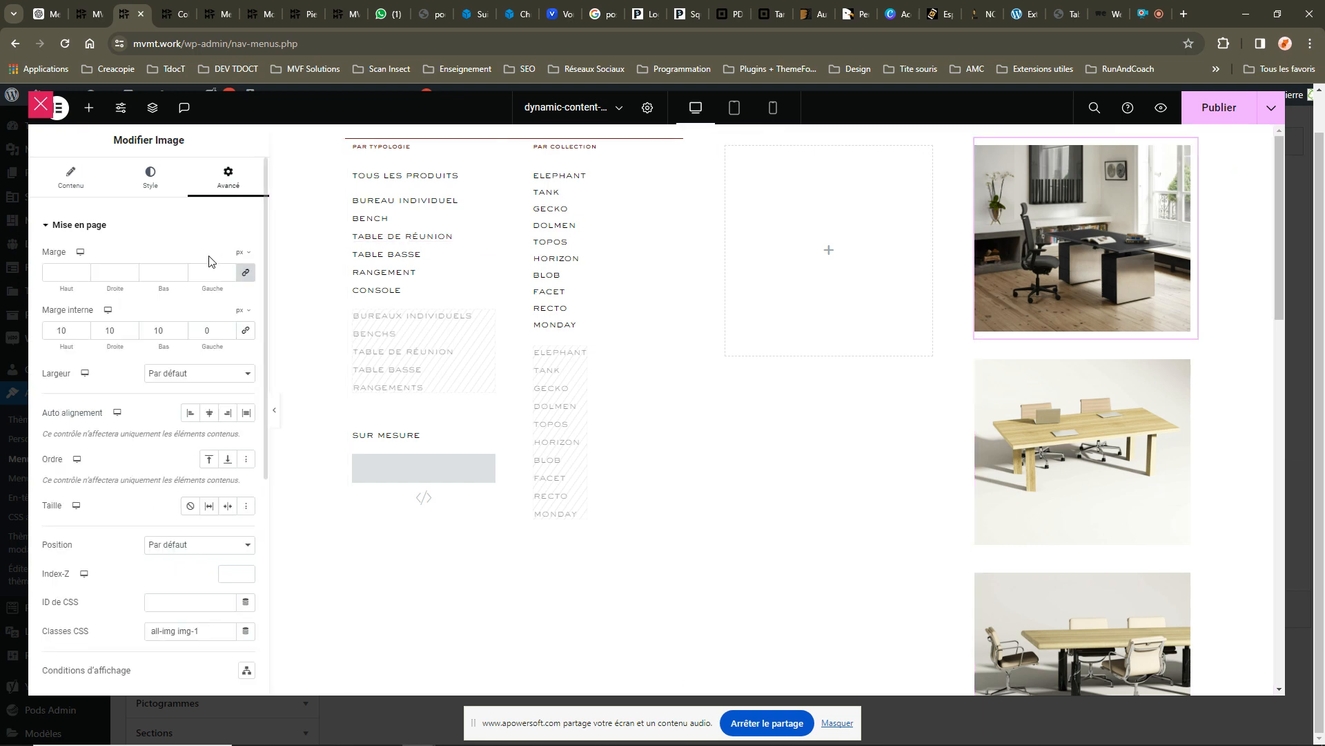
scroll(149, 434, "down", 2)
scroll(149, 433, "down", 1)
left_click_drag(199, 424, 147, 424)
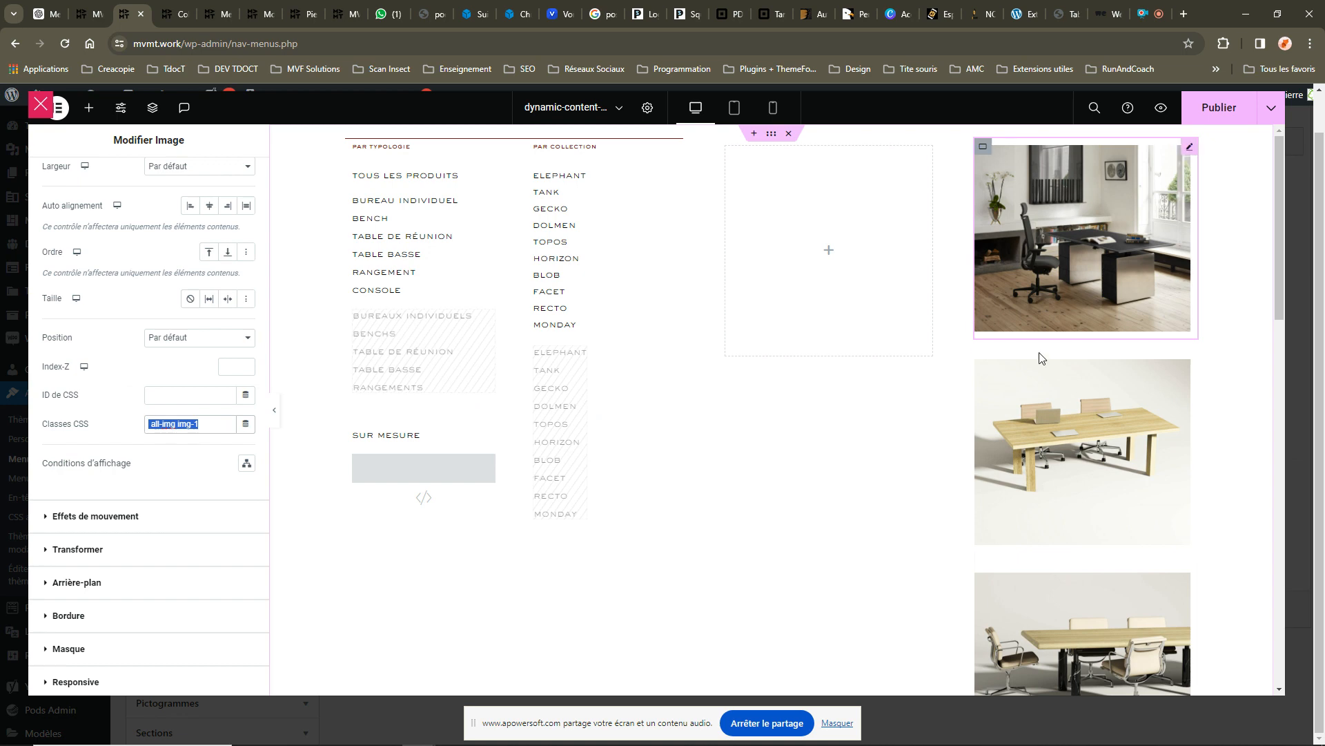
Inspect the CSS classes of the second image, the light wooden bench desk, in its advanced settings.
left_click(1189, 361)
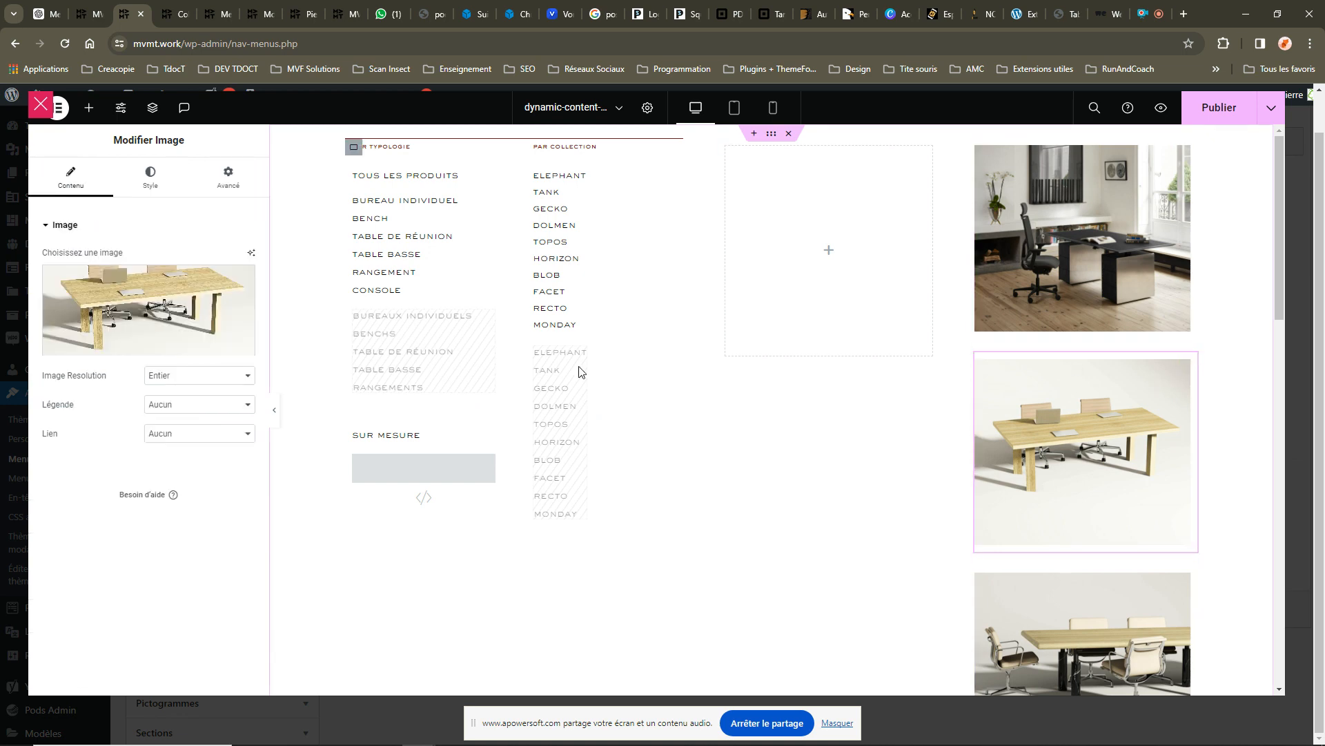
left_click(222, 178)
scroll(209, 255, "down", 3)
left_click_drag(200, 423, 183, 424)
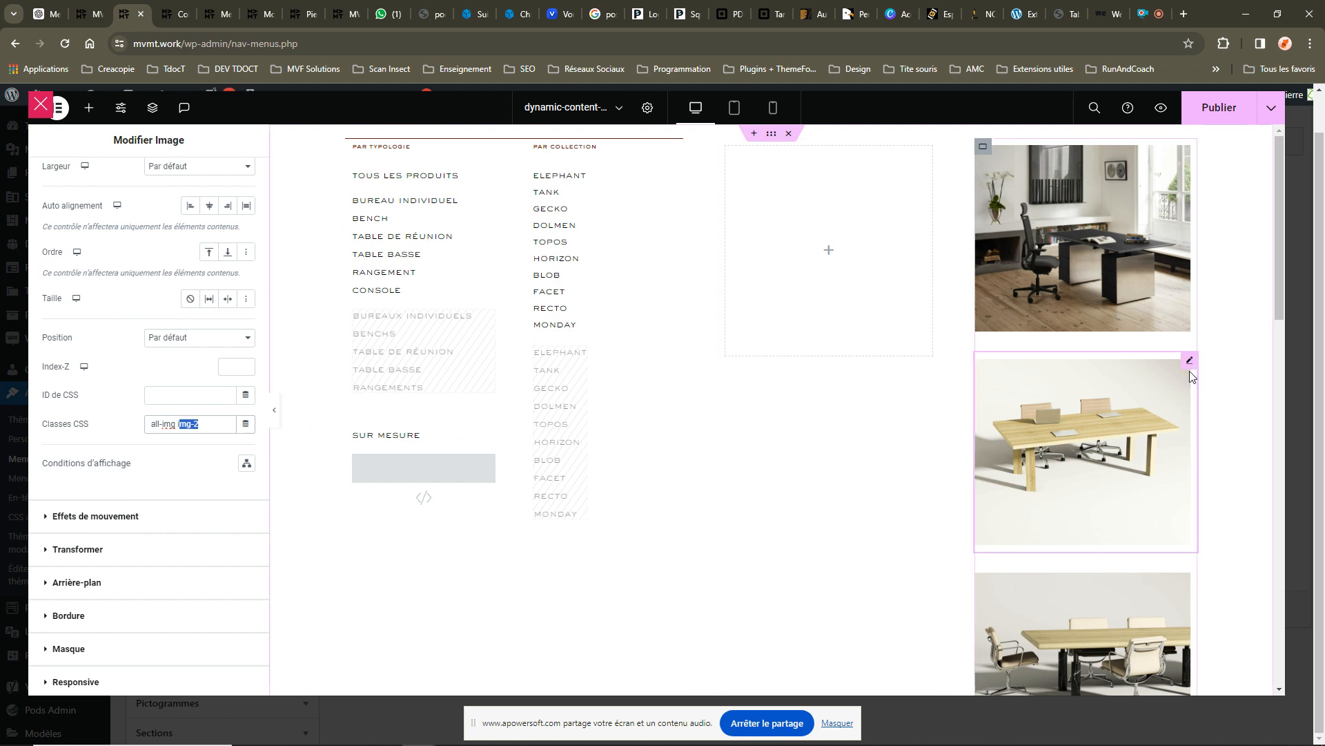
Inspect the CSS classes of the third image, the meeting table, in its advanced settings.
scroll(1162, 413, "down", 1)
scroll(1162, 412, "down", 3)
left_click(1189, 366)
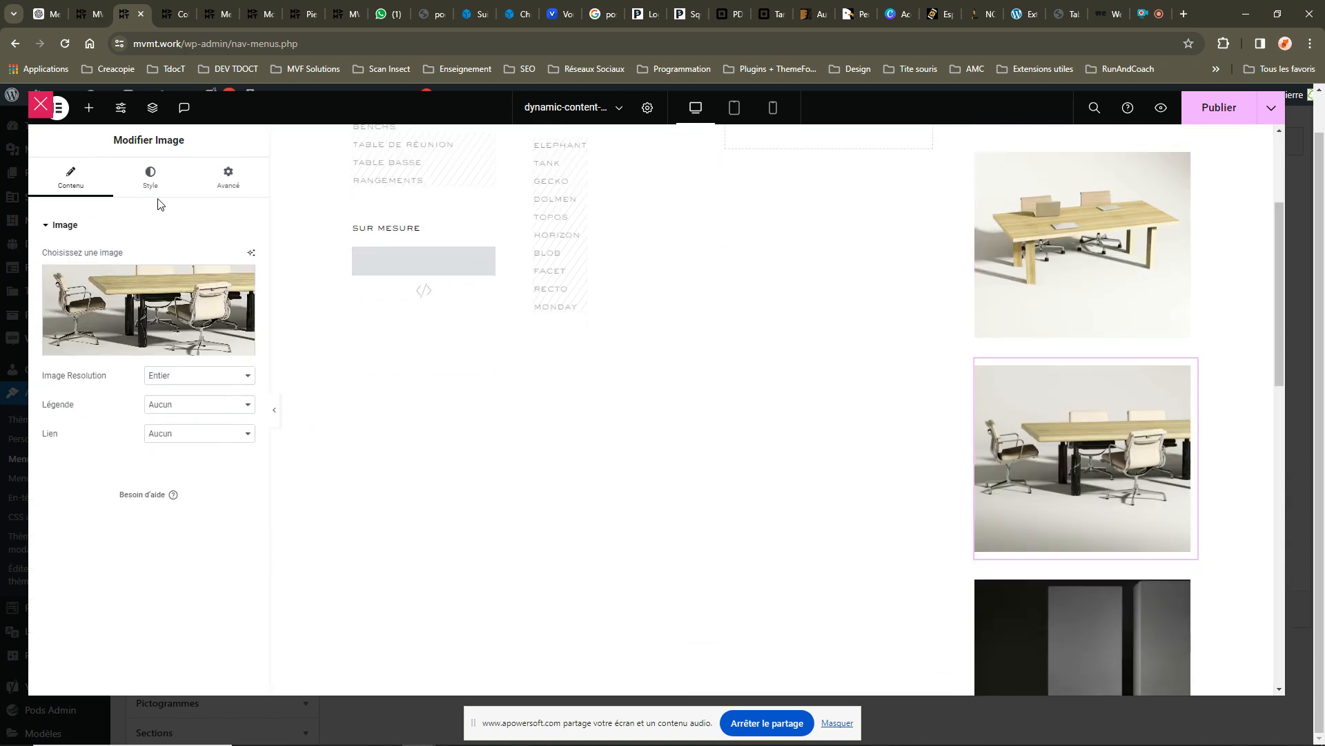
left_click(229, 177)
scroll(201, 452, "down", 4)
left_click(227, 428)
Duplicate the last image in the stack, the marble console table.
scroll(926, 475, "down", 15)
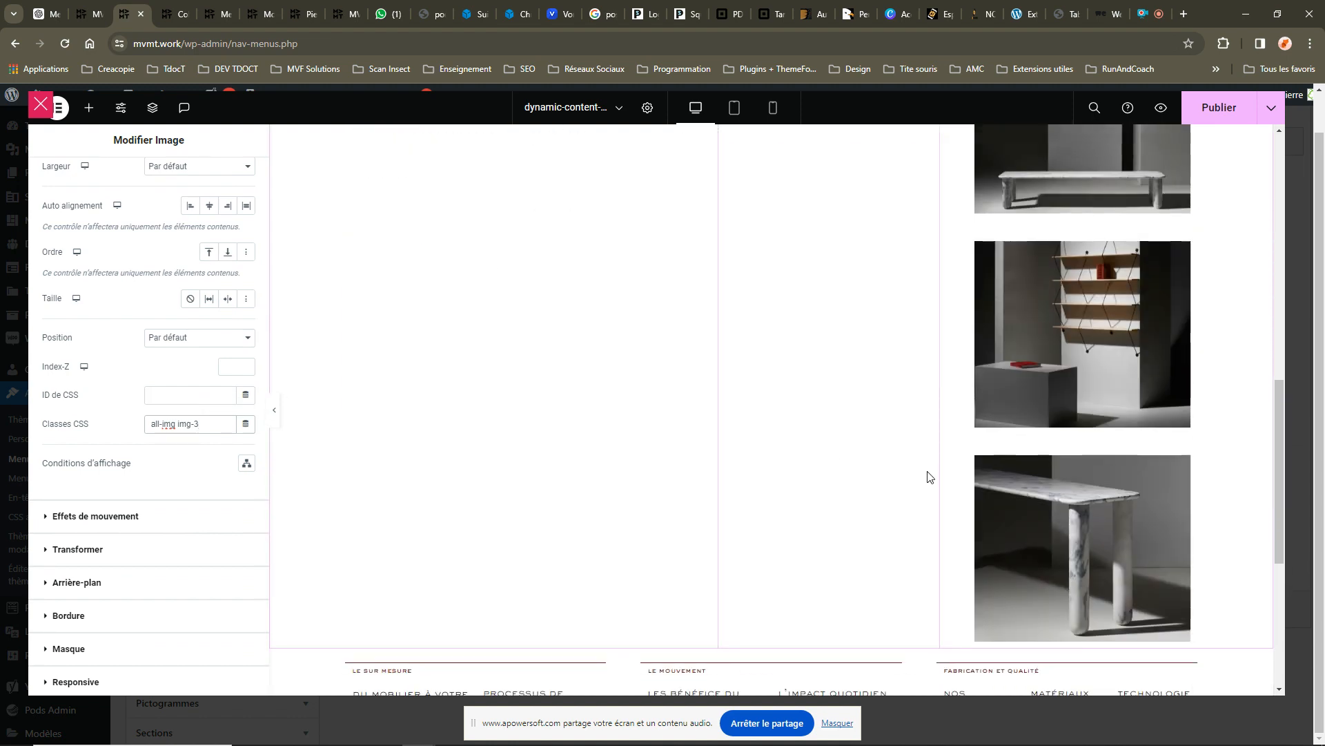
scroll(927, 476, "up", 15)
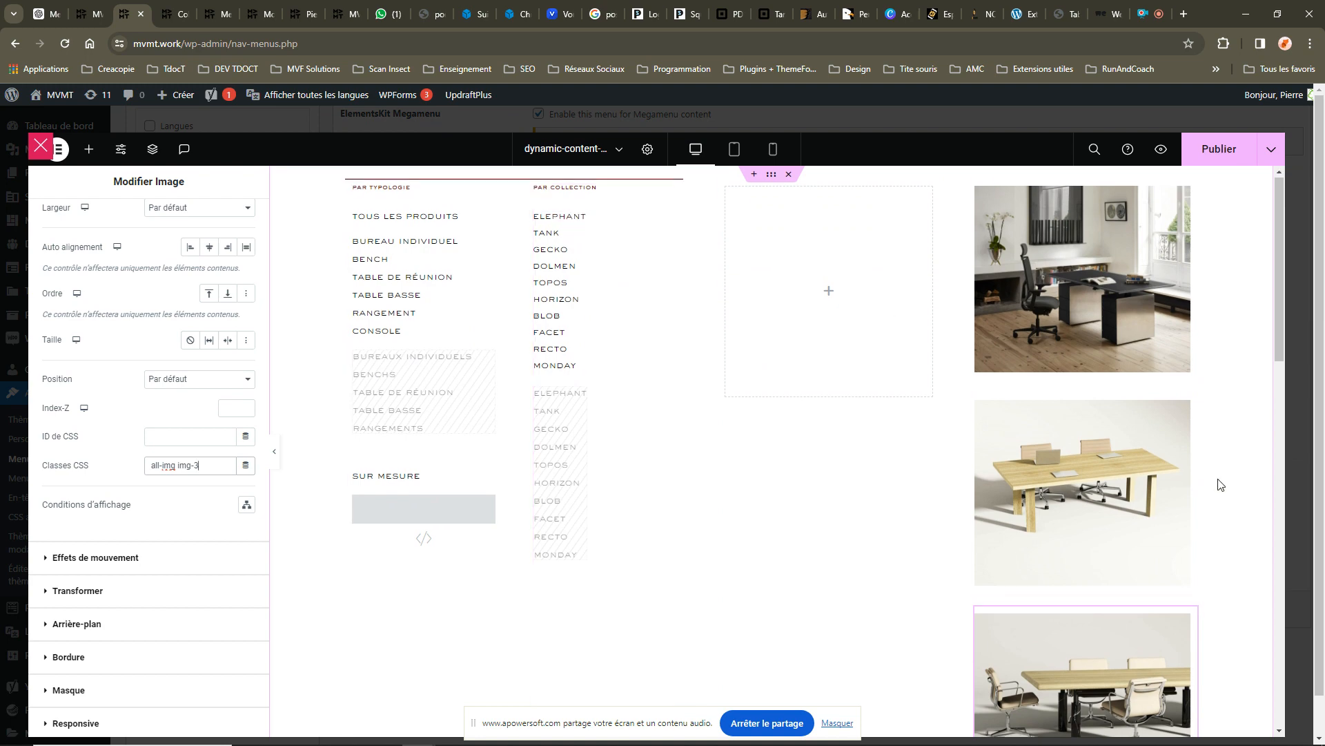
scroll(1139, 457, "down", 8)
scroll(1138, 456, "down", 4)
scroll(1107, 387, "up", 4)
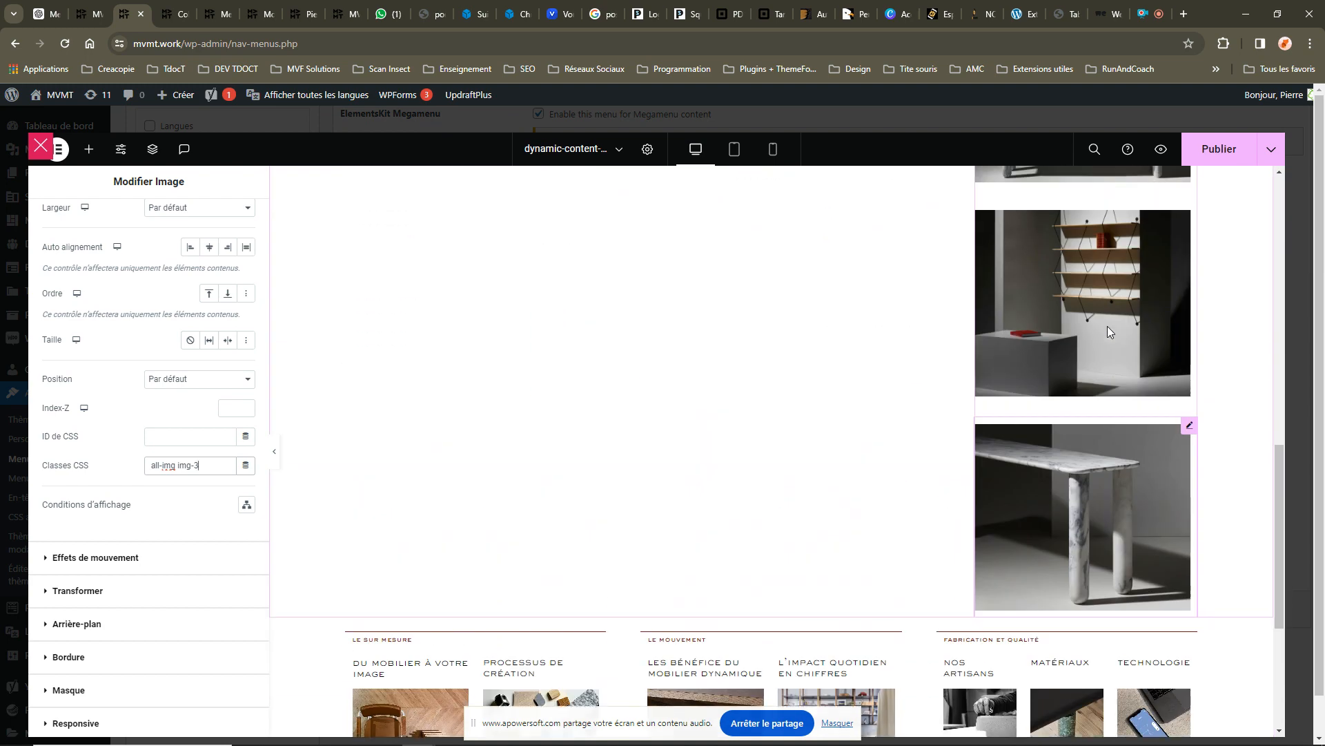
right_click(1186, 437)
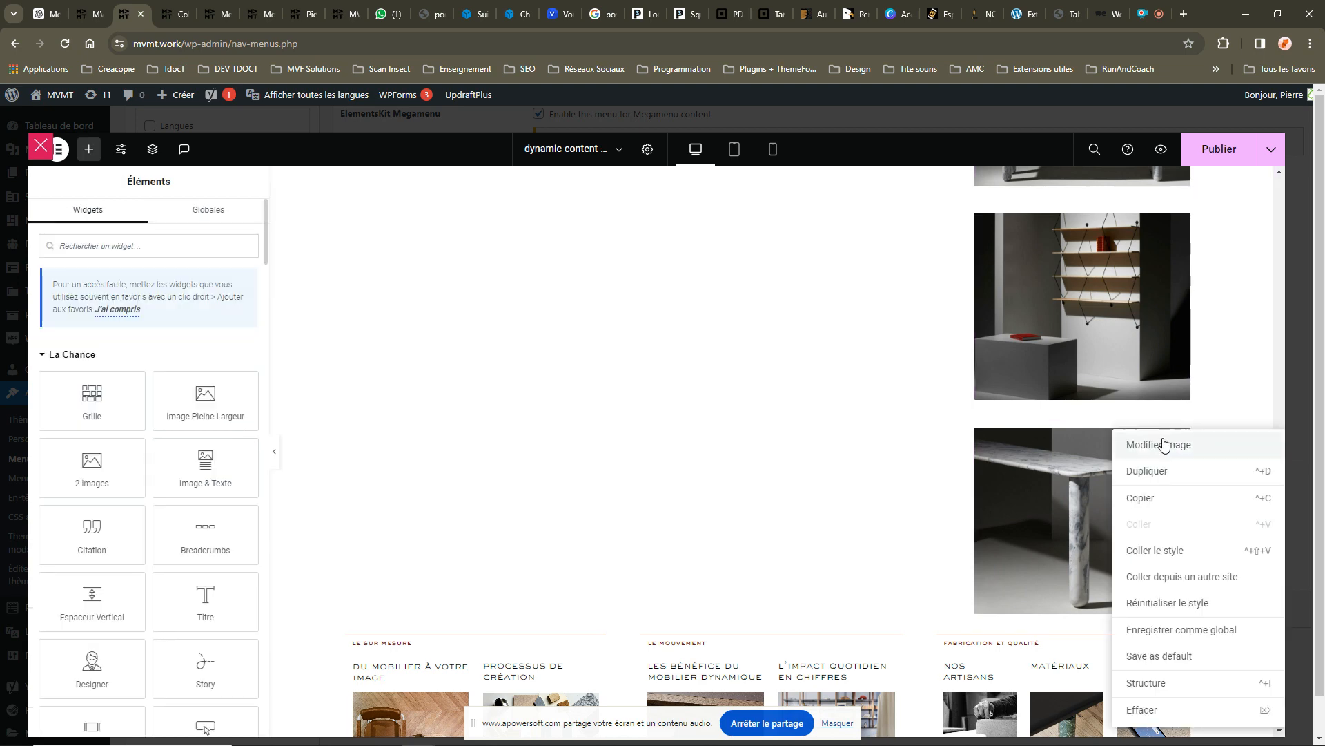
left_click(1140, 475)
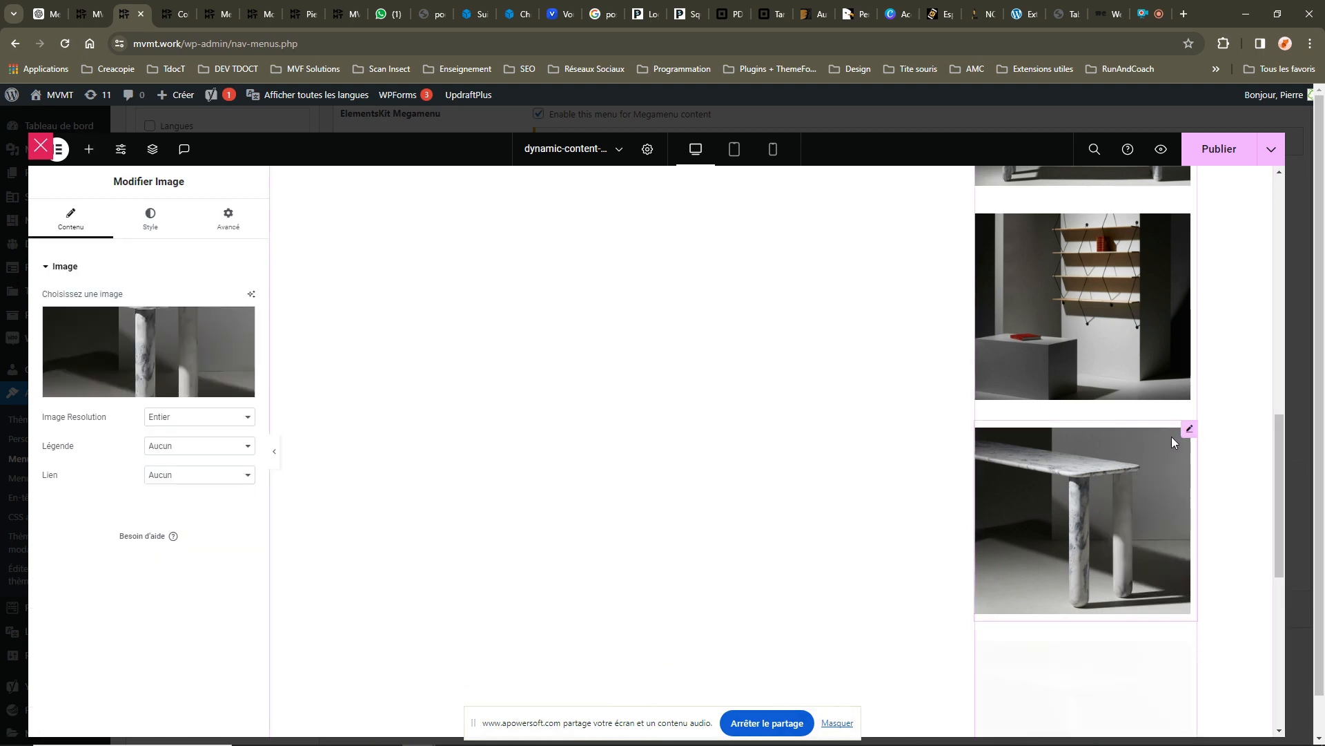
Set the duplicated console image's CSS classes to all-img img-7.
scroll(1112, 435, "down", 3)
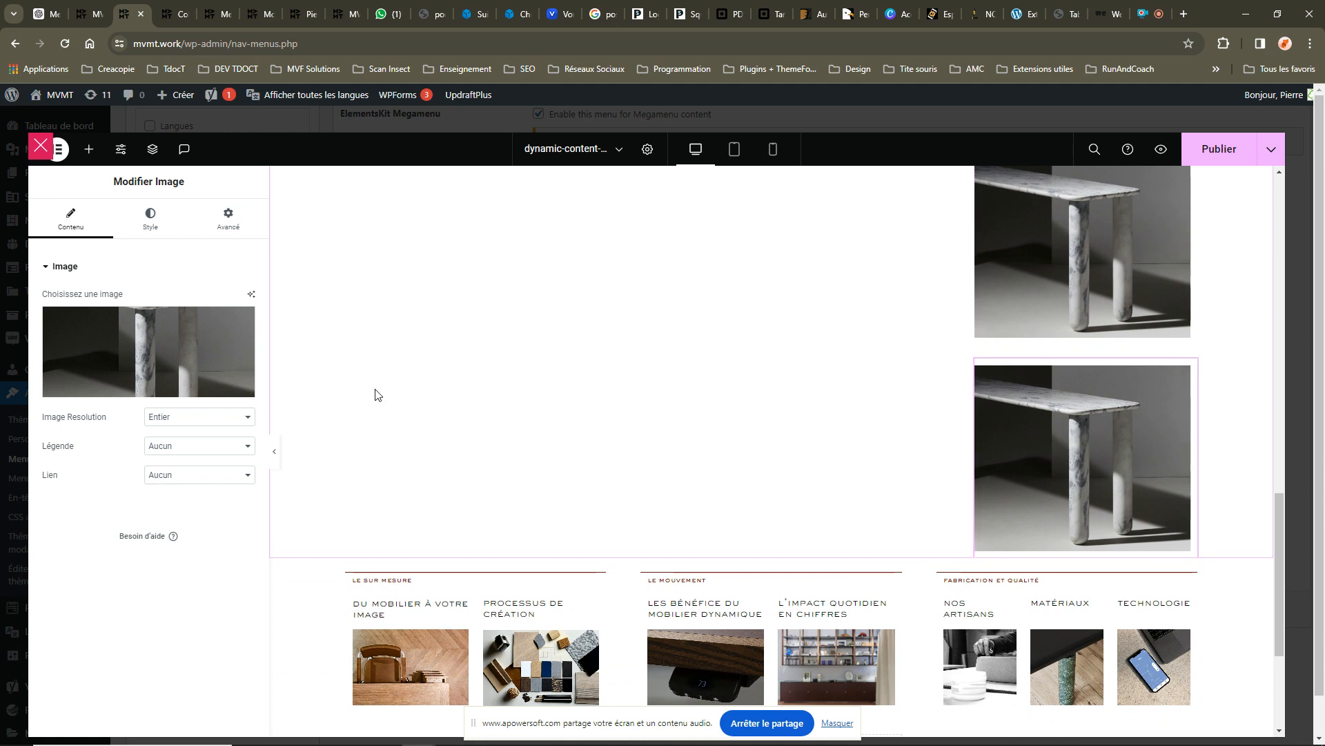
left_click(235, 233)
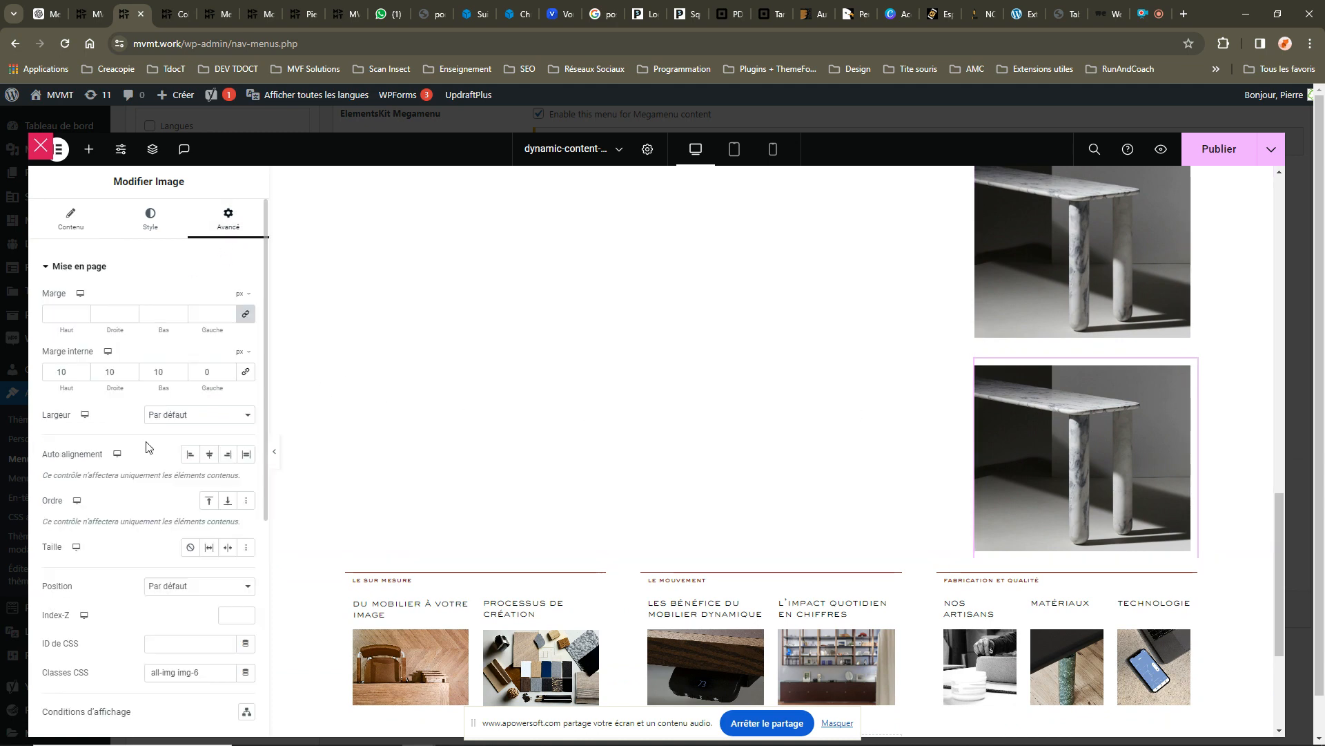
scroll(168, 488, "down", 3)
type("7")
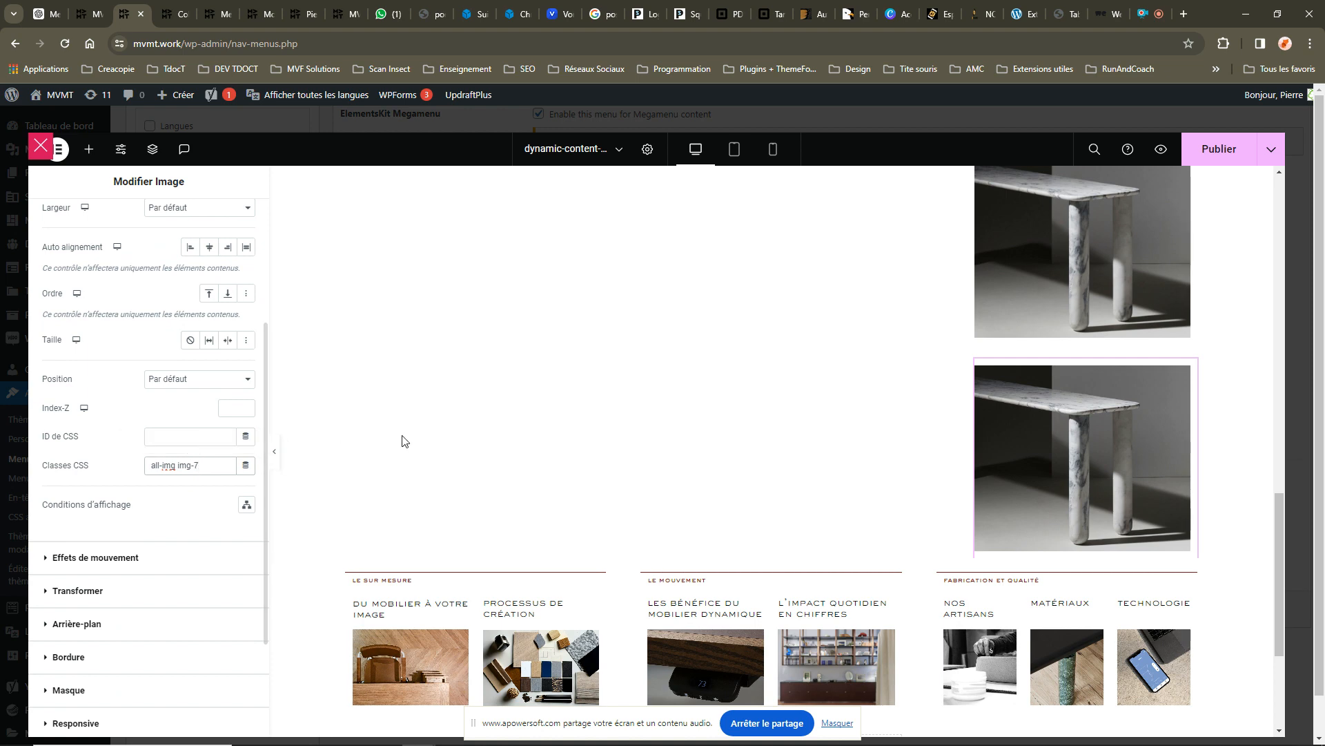
Open the media library for the duplicated console image's picture and search it for ELEPHANT.
scroll(864, 407, "up", 15)
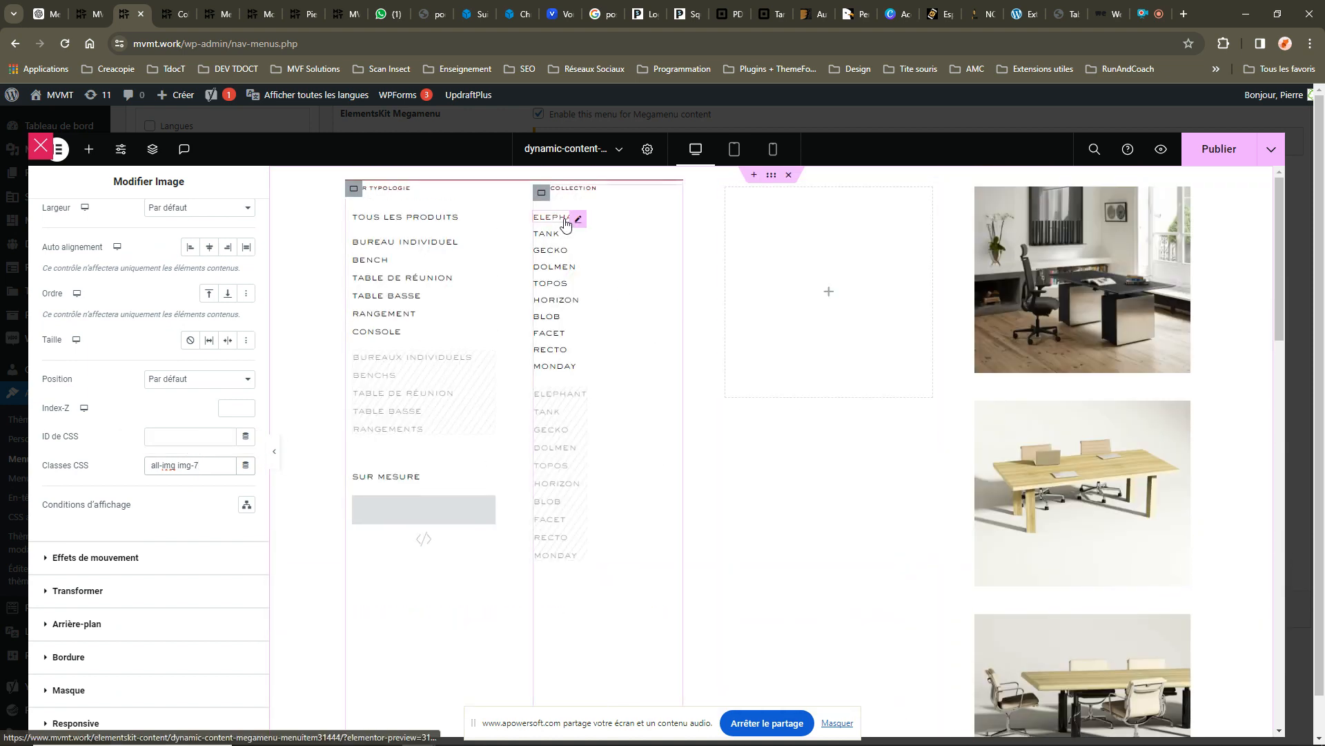
scroll(840, 429, "down", 10)
scroll(841, 430, "down", 5)
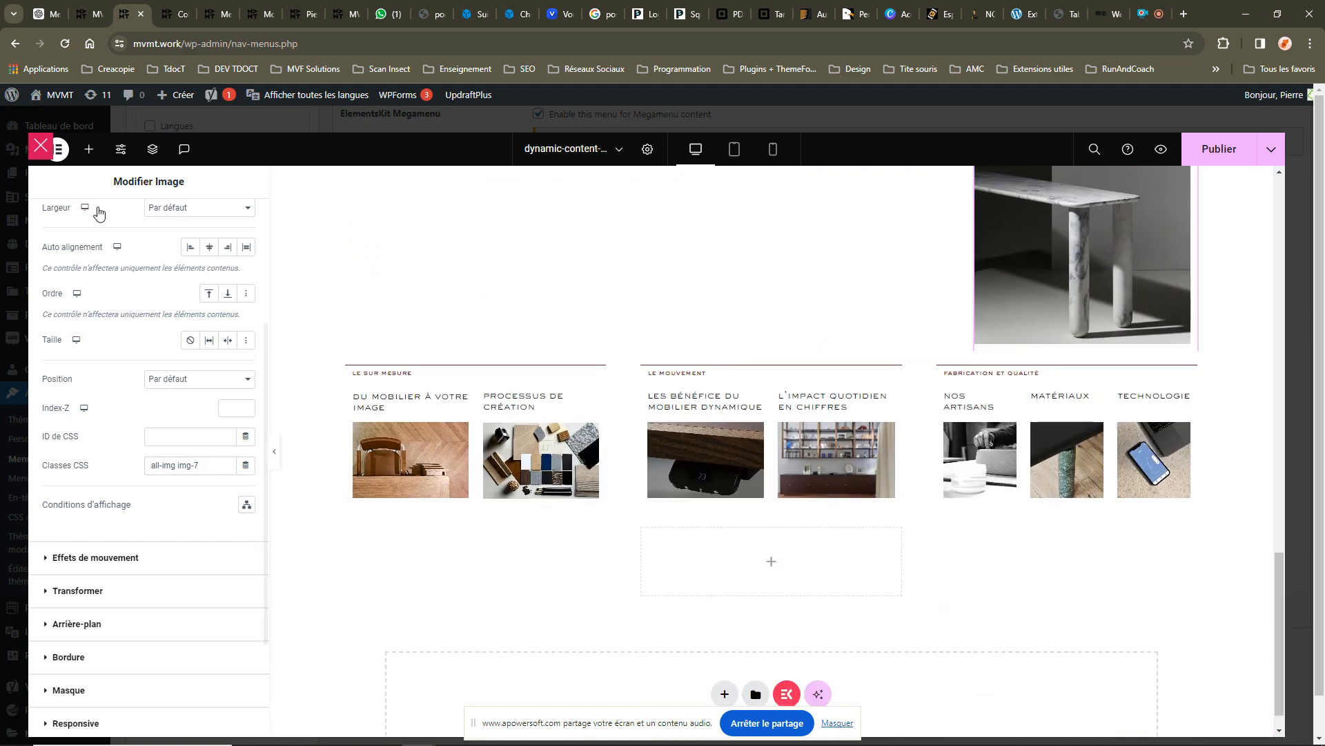
scroll(104, 228, "up", 3)
left_click(83, 225)
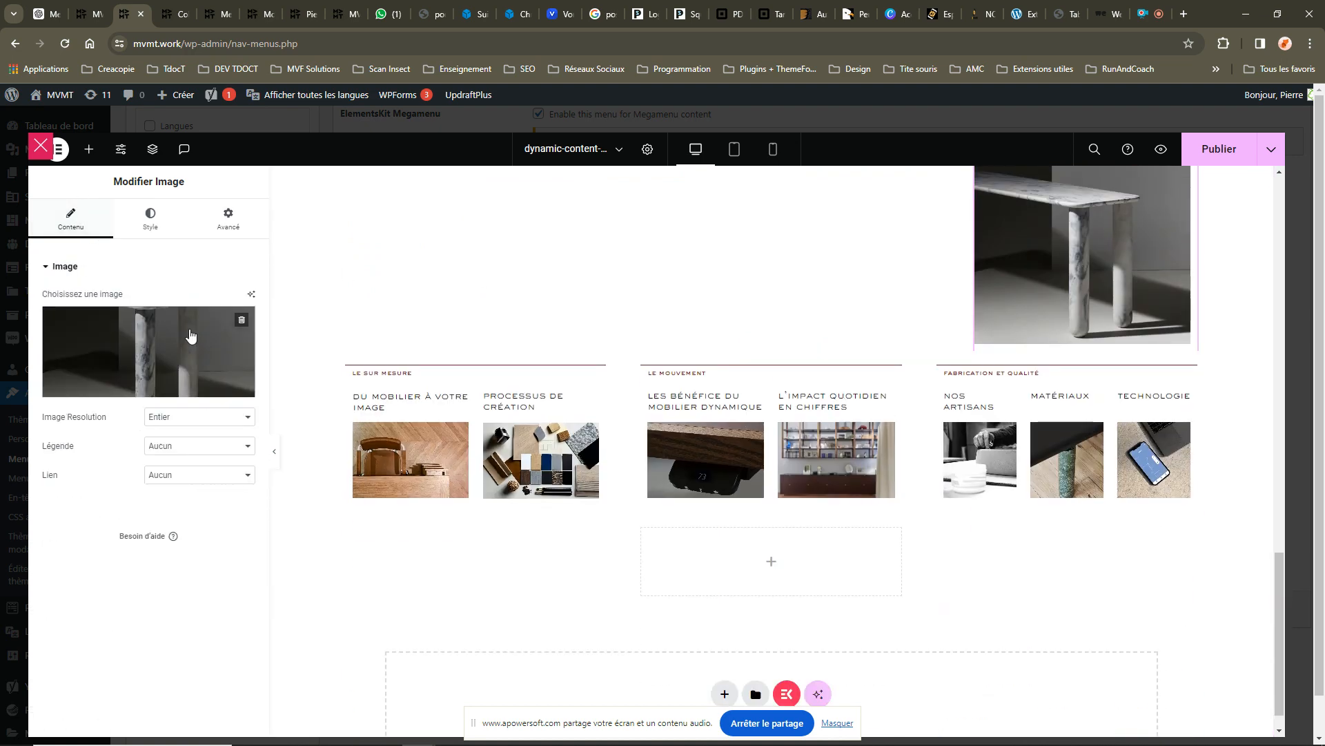
left_click(194, 352)
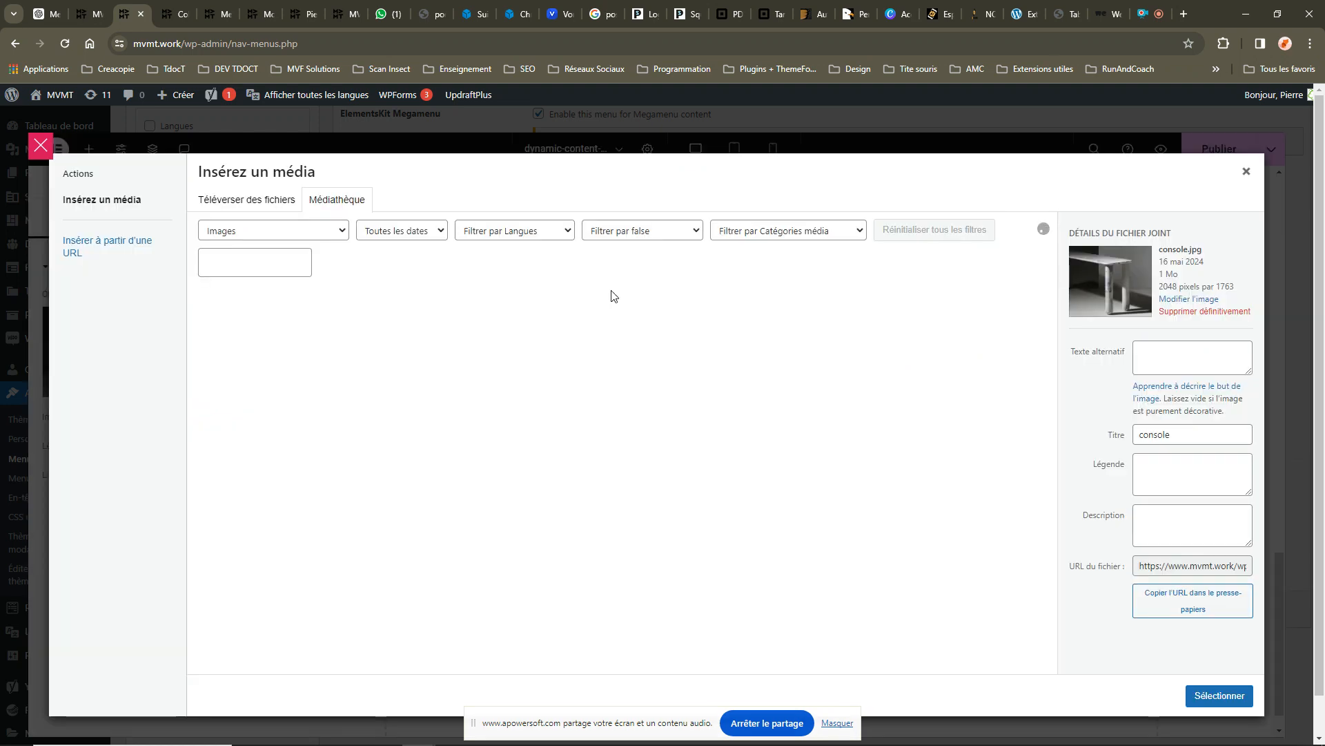
left_click(287, 265)
type("ELEPHANT")
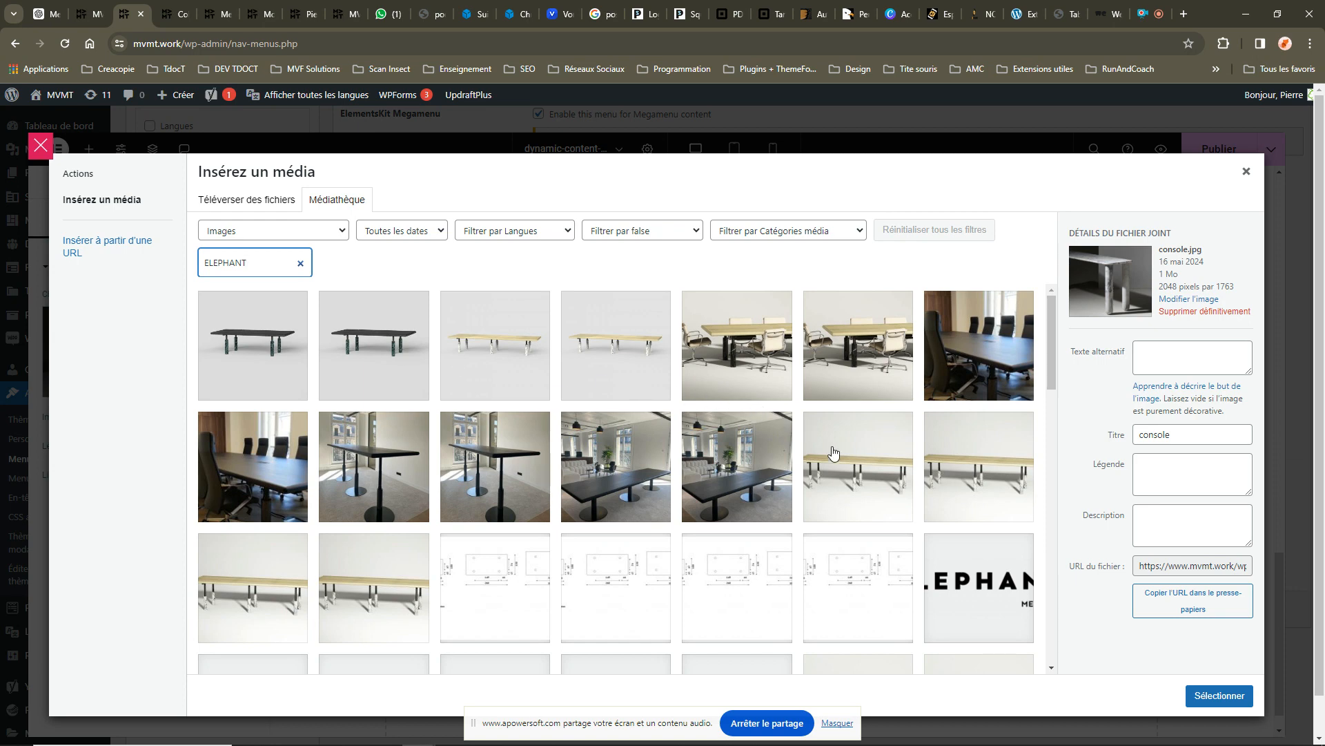
Browse the ELEPHANT results and select the light wooden table image ELEPHANT_image_page_table-de-reunion_1.jpg.
scroll(855, 450, "down", 2)
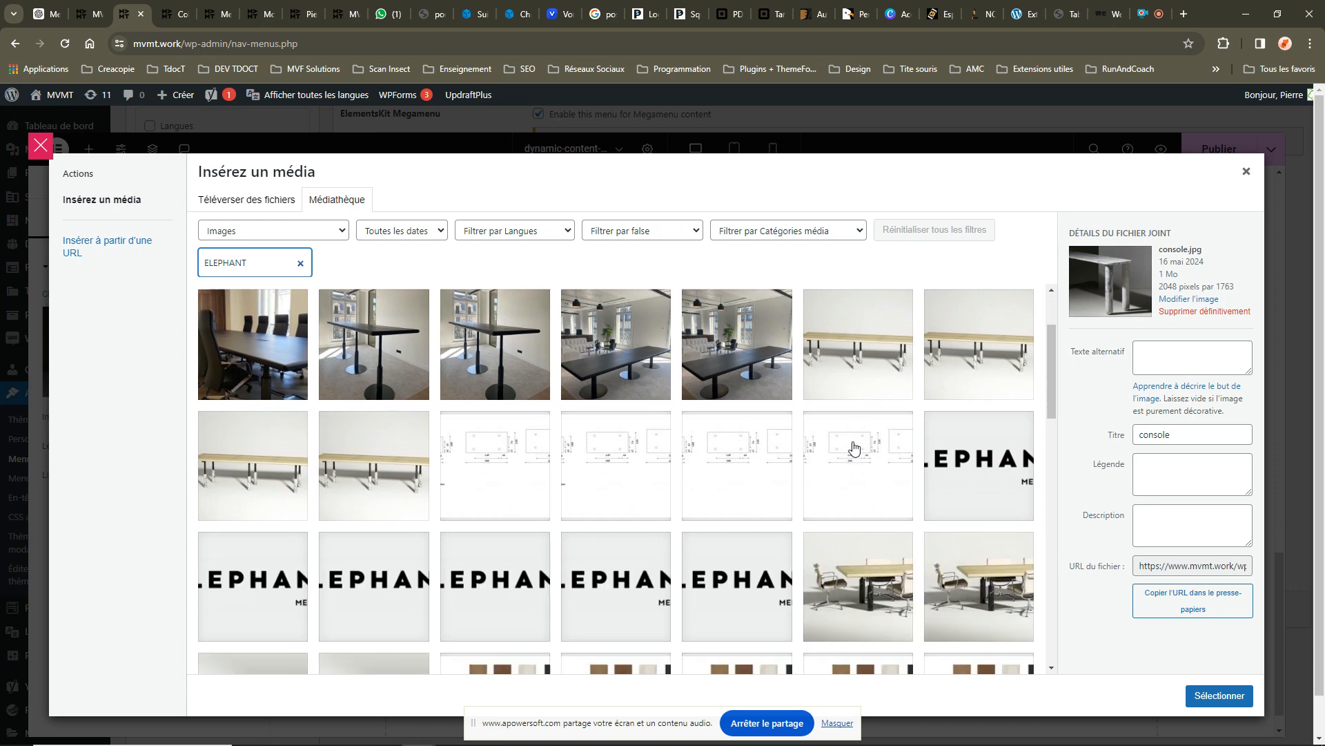
scroll(742, 499, "down", 6)
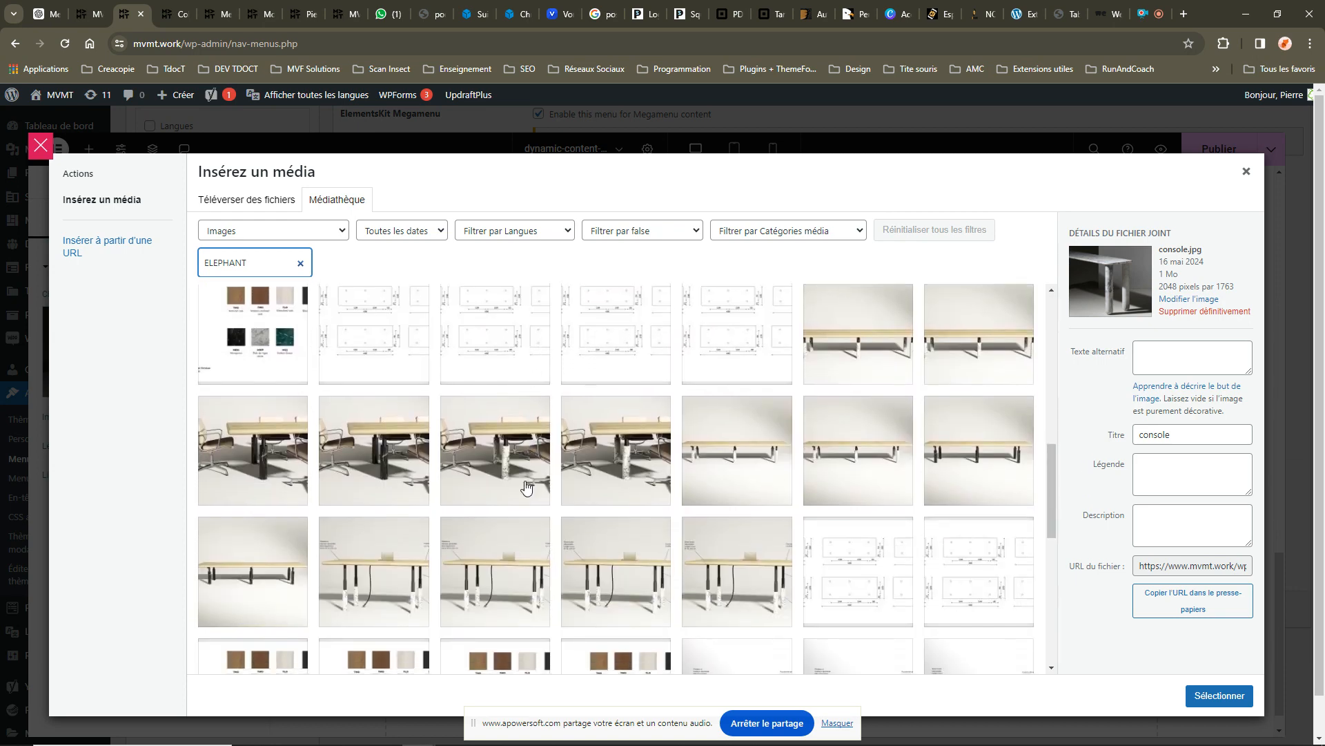
scroll(598, 459, "down", 8)
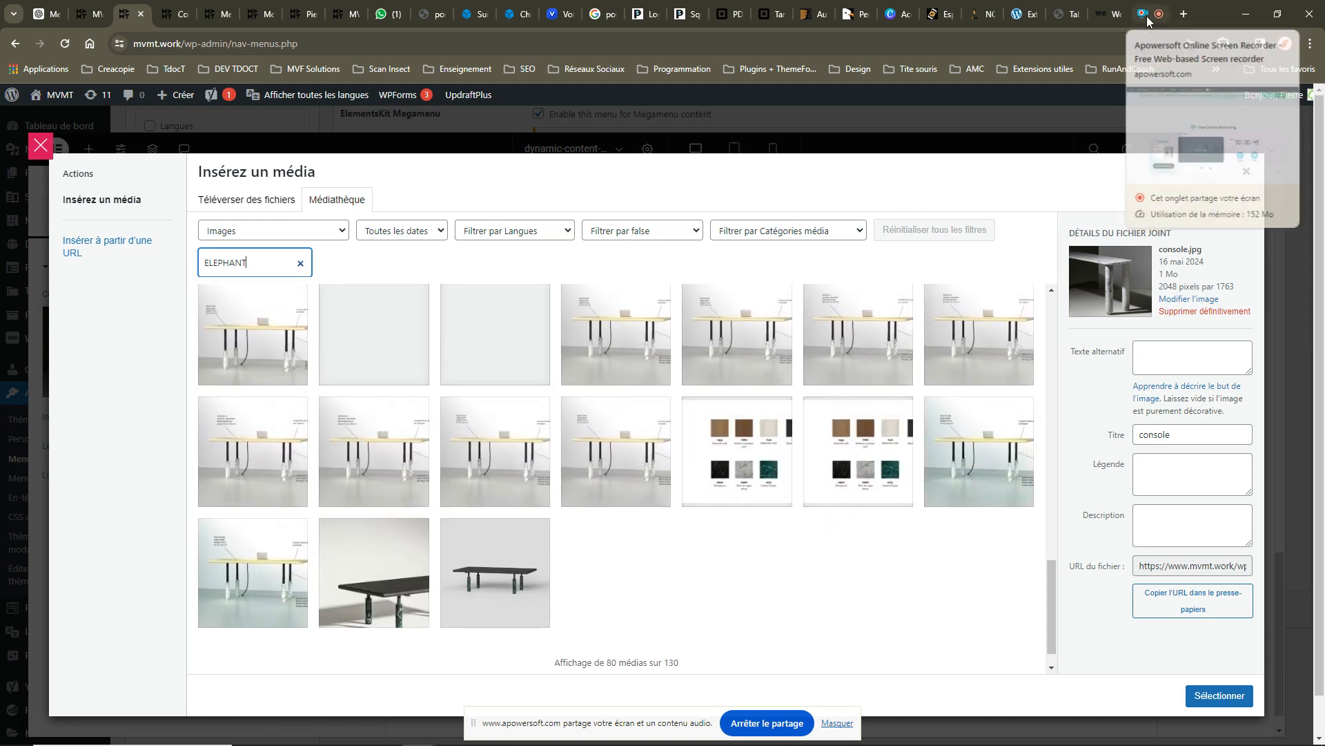
scroll(582, 459, "up", 10)
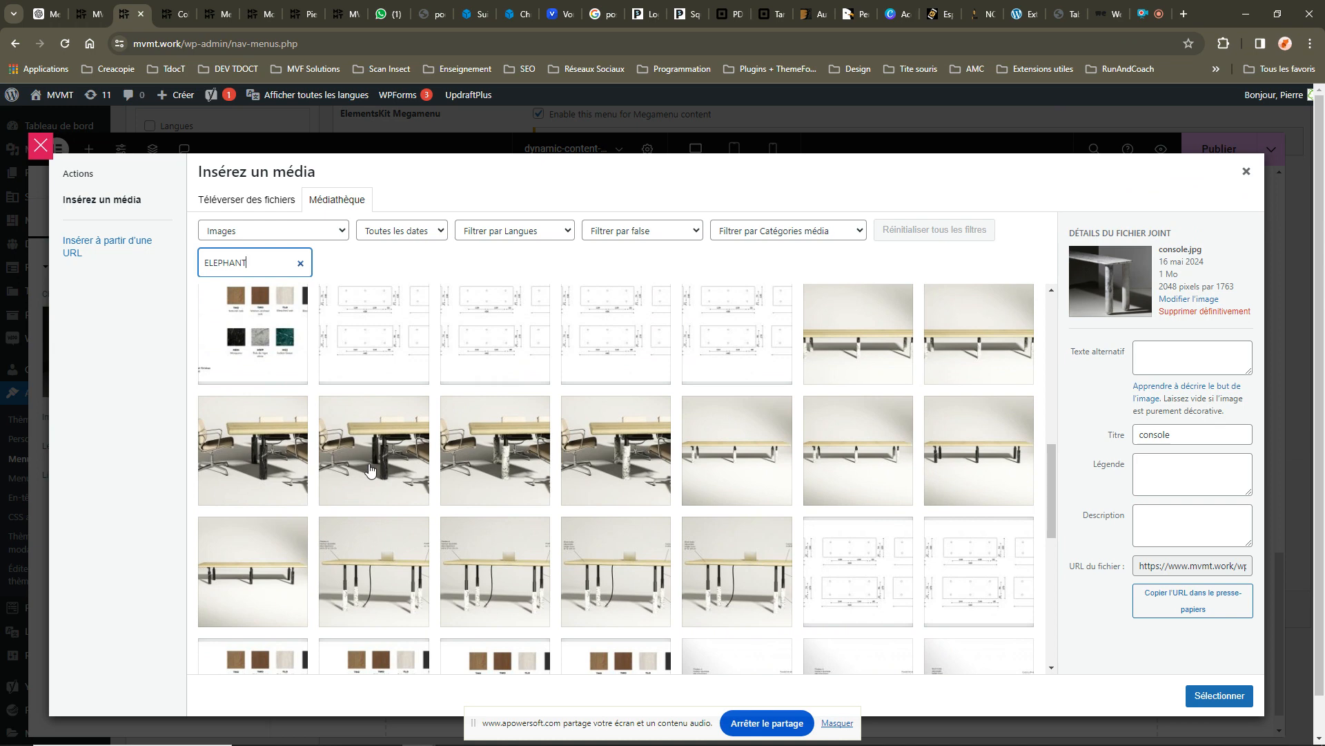
scroll(359, 471, "up", 2)
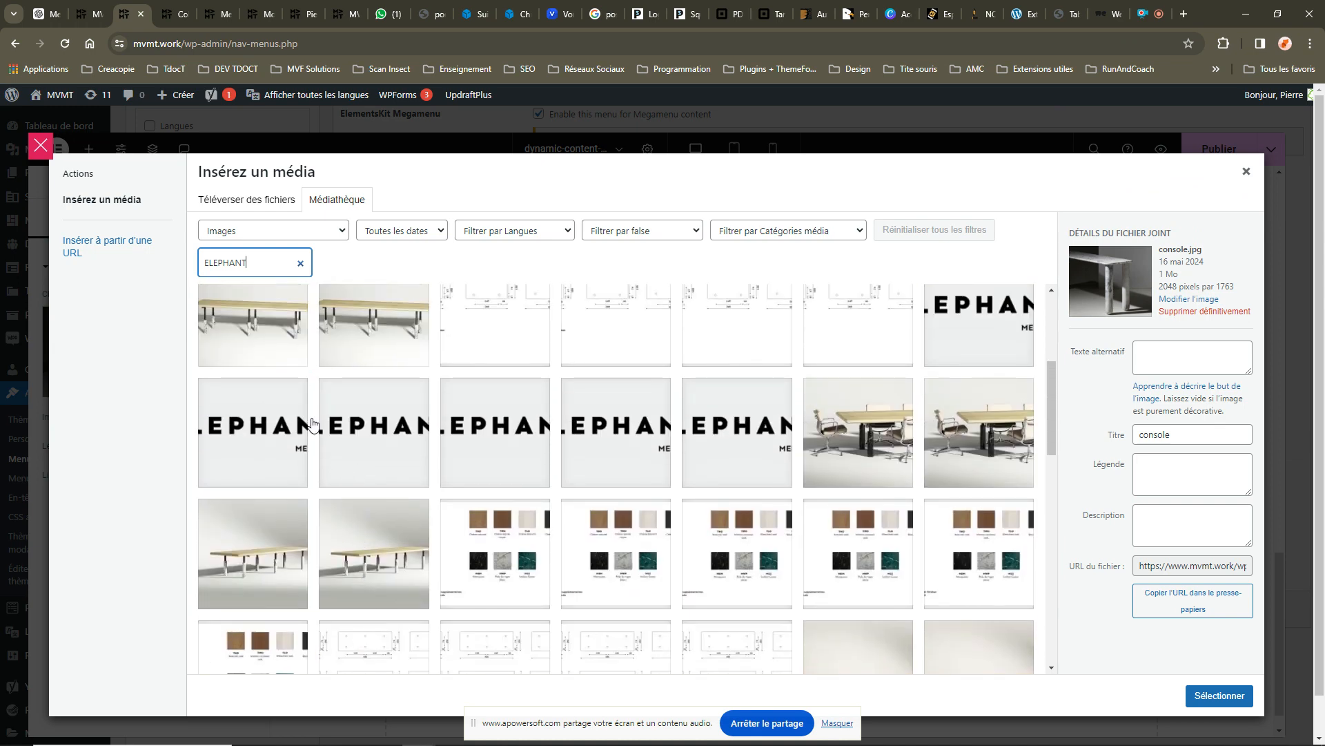
scroll(337, 437, "up", 3)
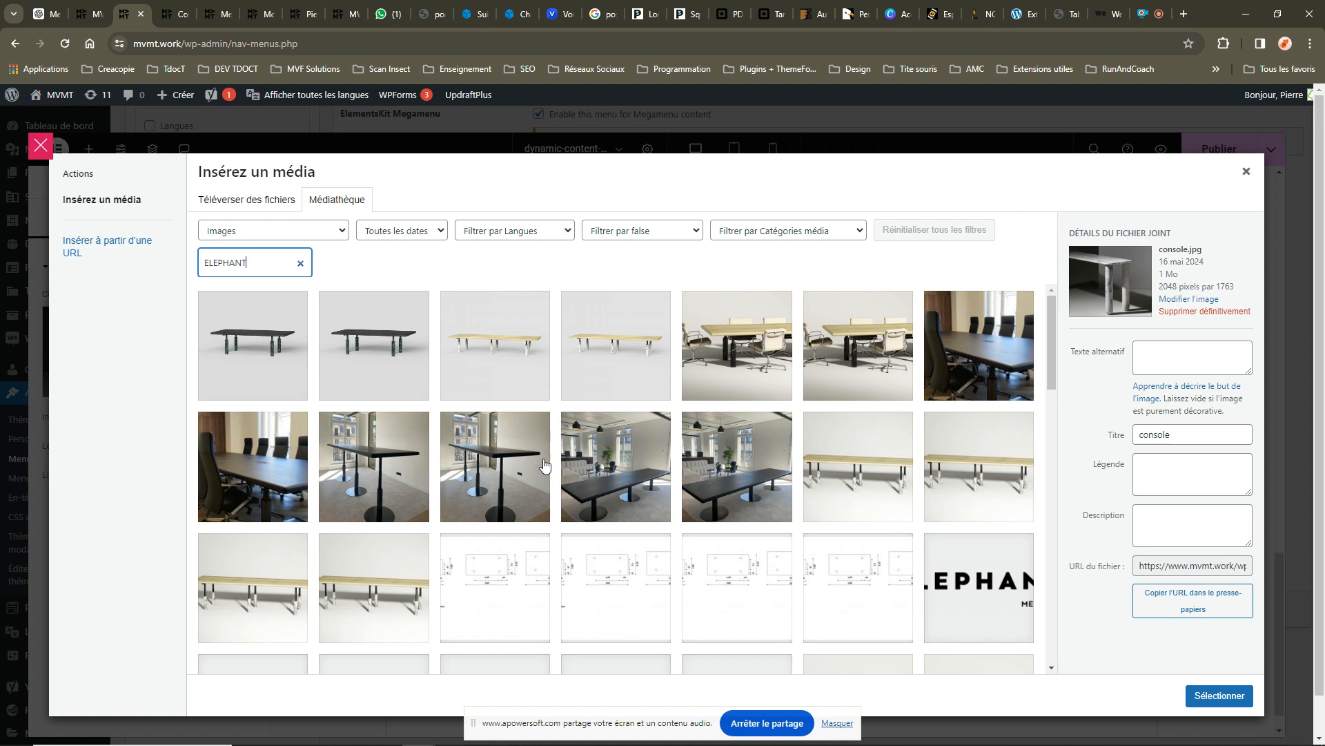
left_click(614, 450)
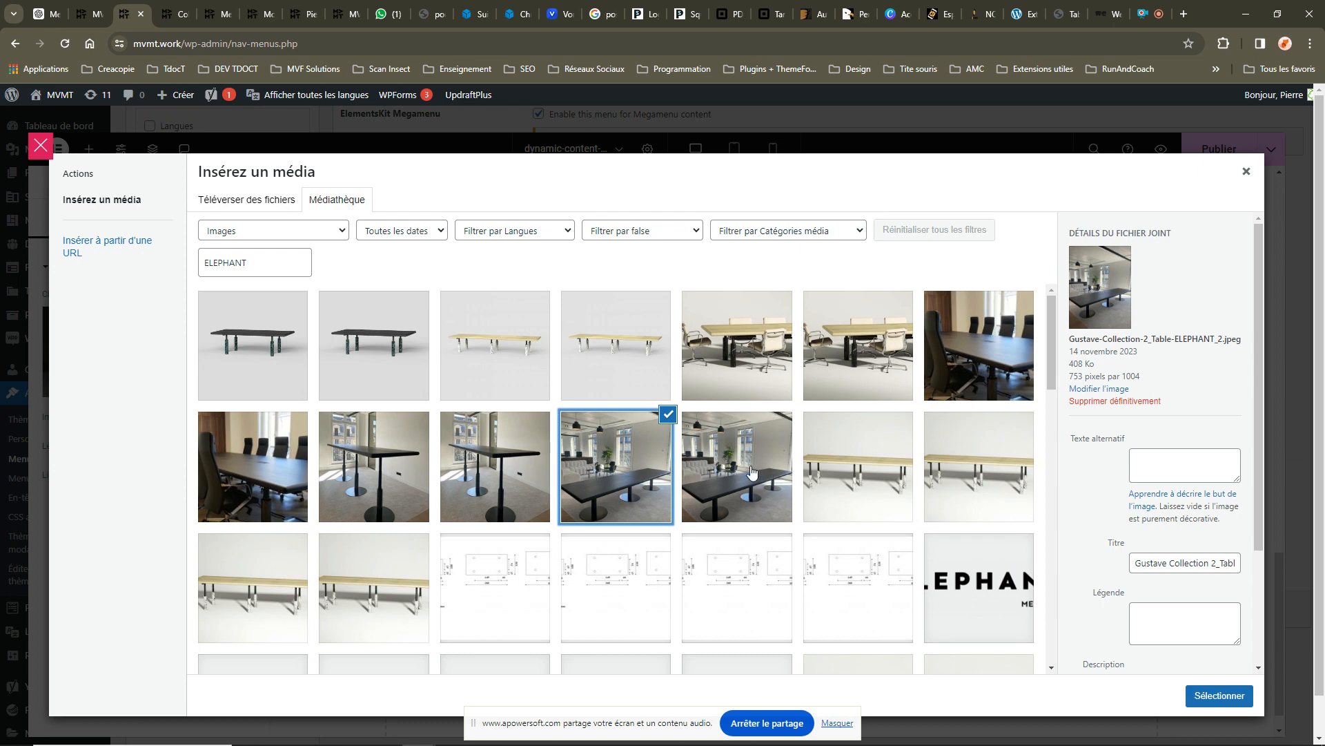
left_click(373, 373)
left_click(504, 374)
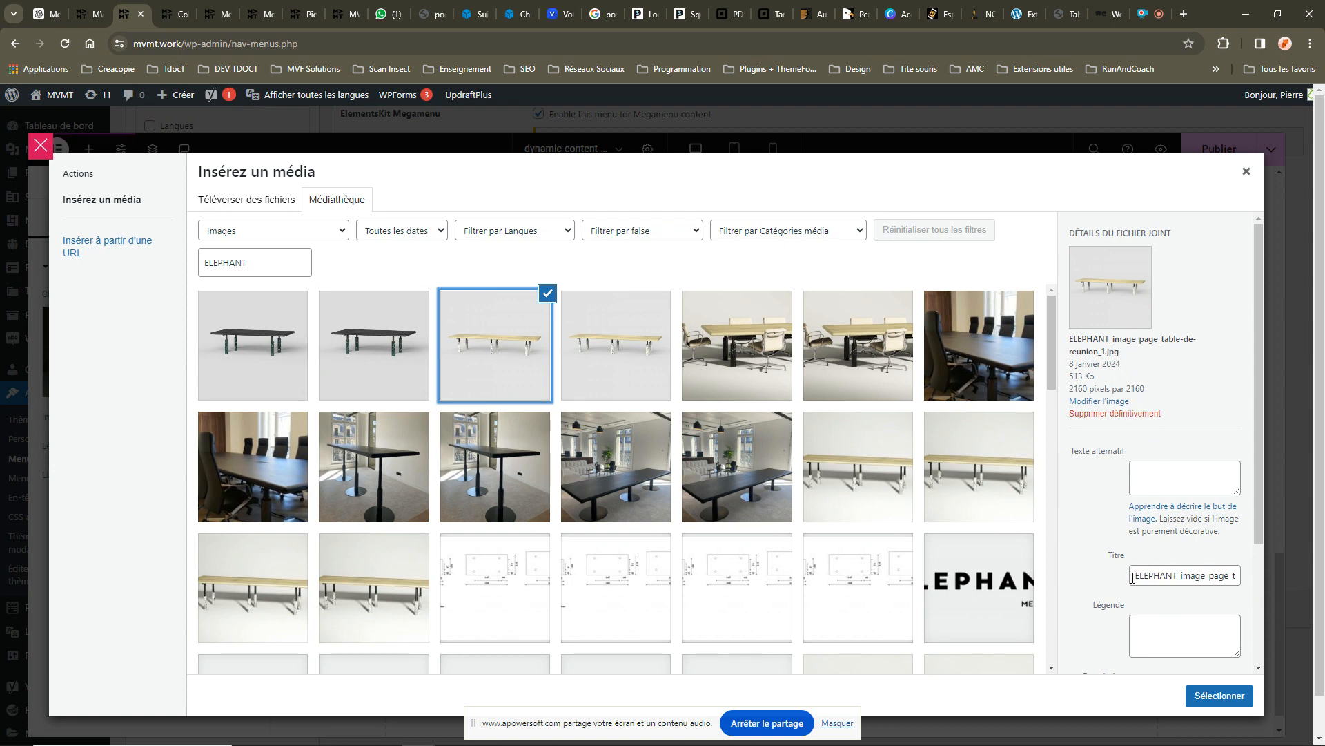
Copy the selected file's URL, open it in a new browser tab and copy the full-size image.
scroll(1146, 483, "down", 2)
left_click(1177, 664)
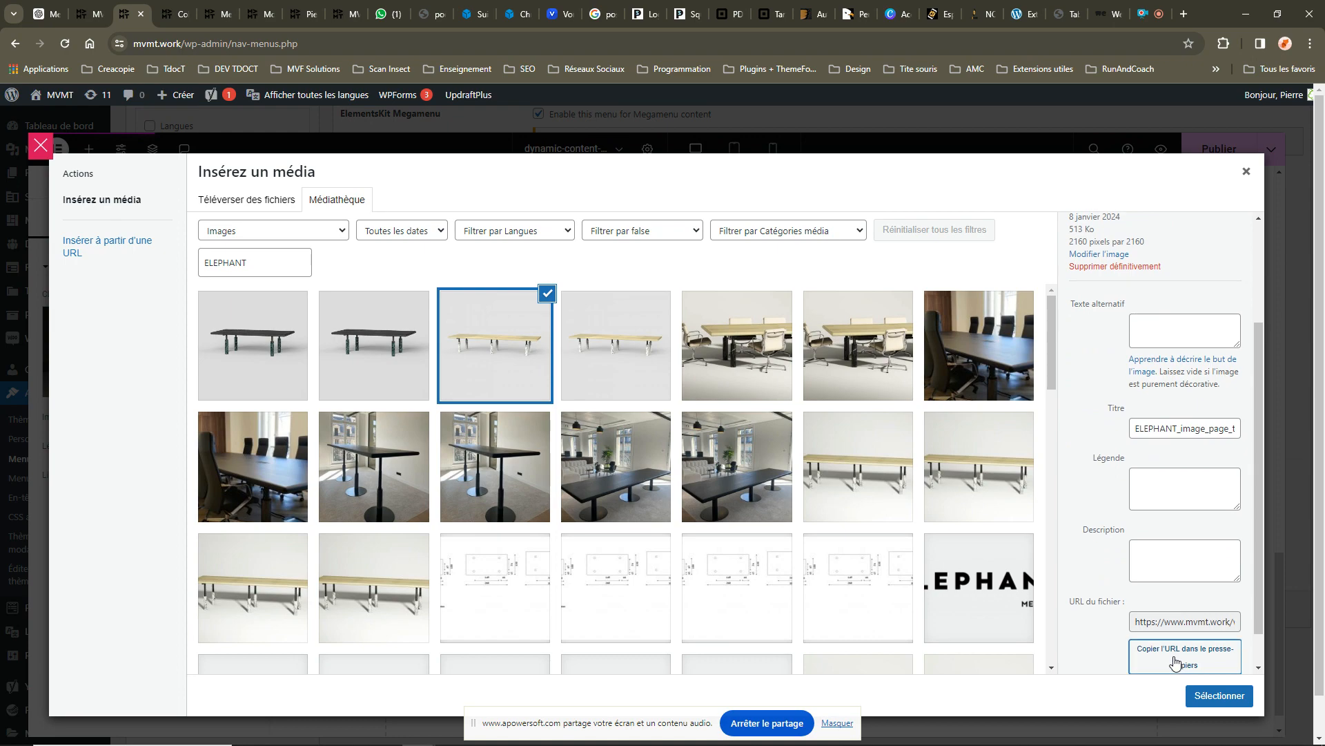
left_click(1184, 14)
right_click(1012, 43)
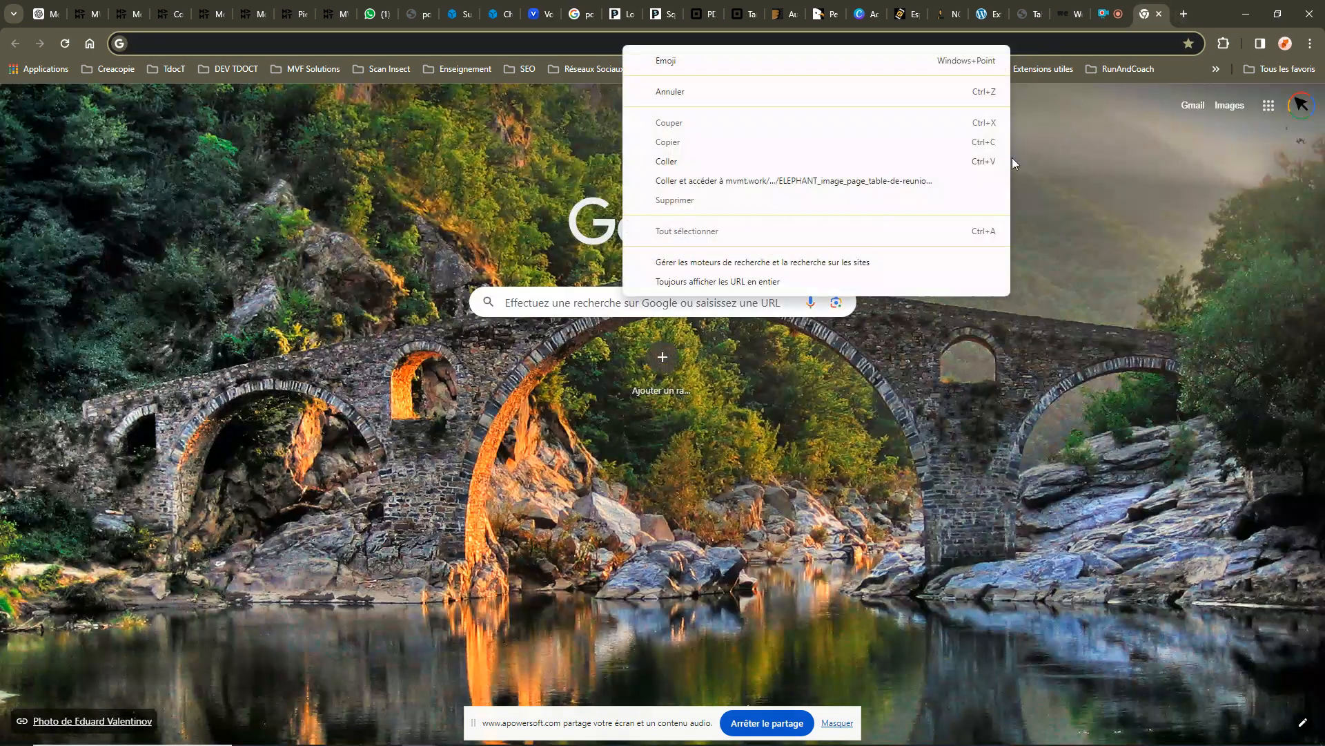
left_click(756, 180)
right_click(631, 308)
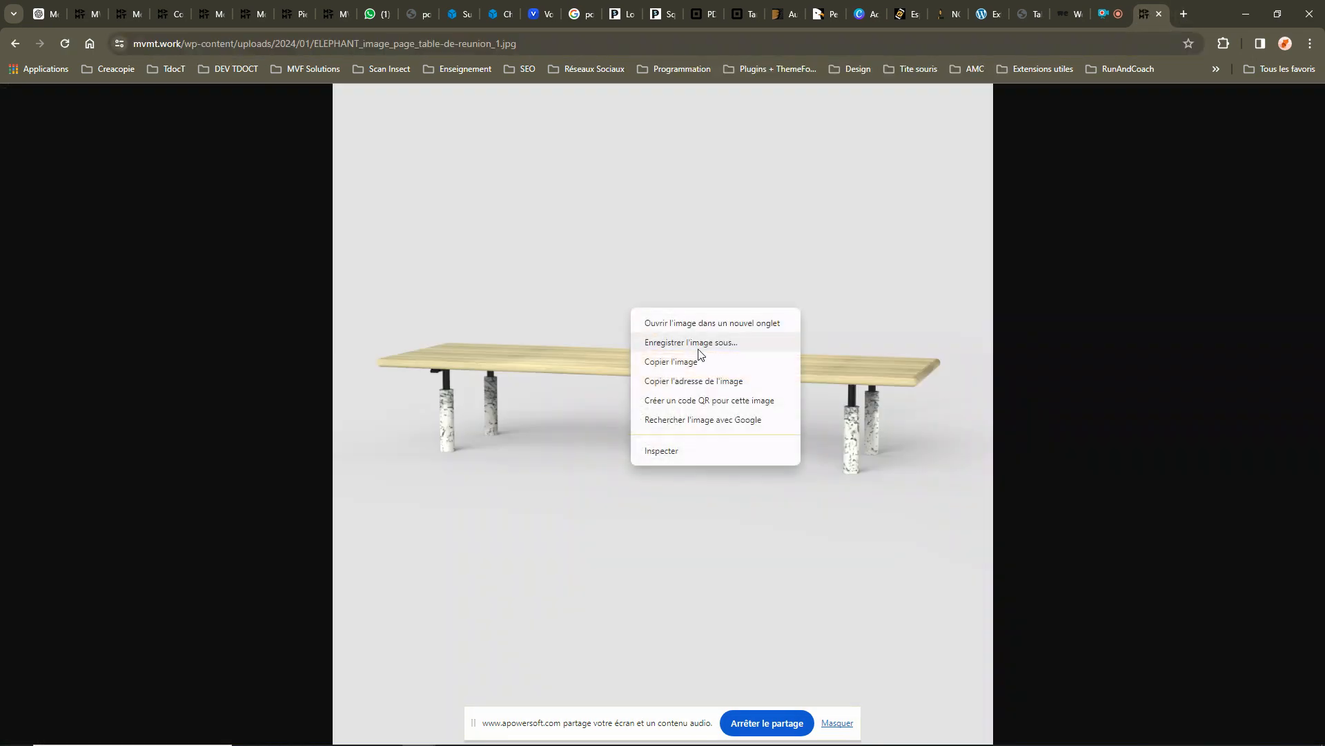
left_click(690, 361)
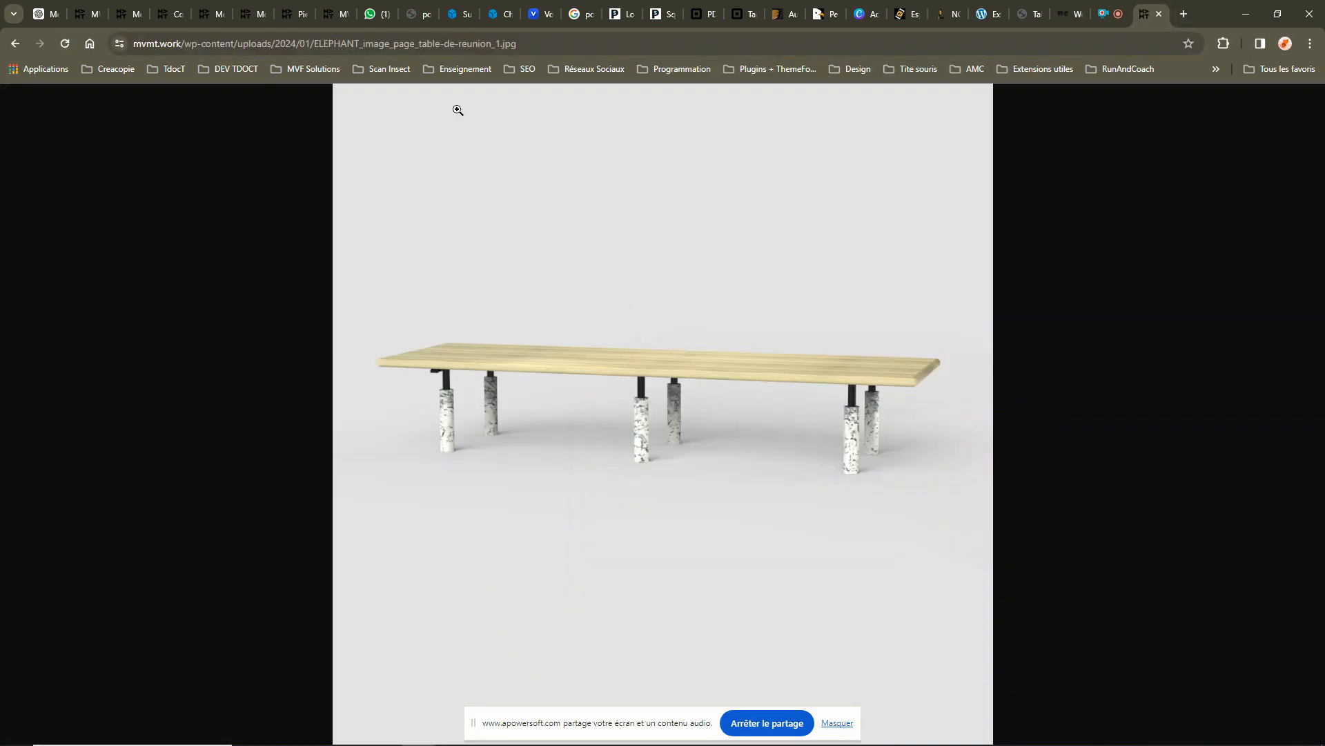
Switch to GIMP and create a new image from the copied ELEPHANT table picture.
left_click(160, 19)
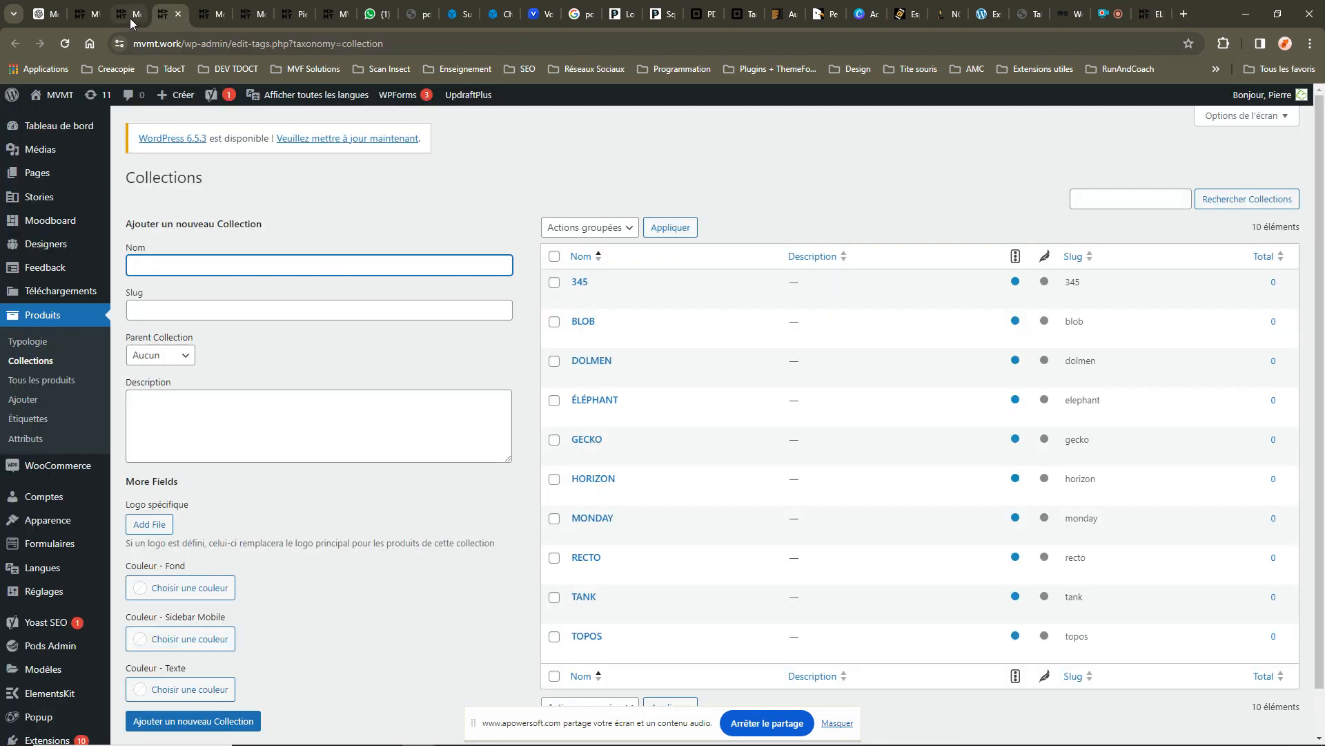
left_click(134, 19)
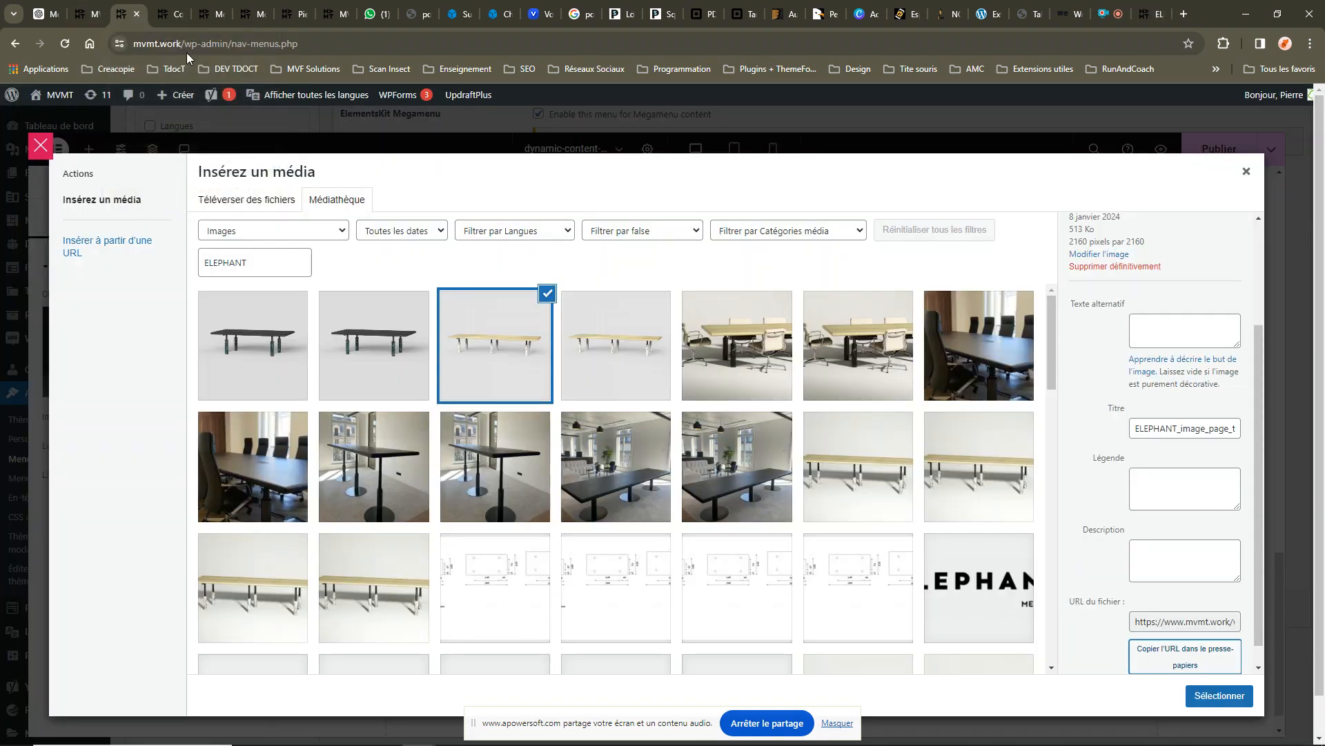
left_click(552, 732)
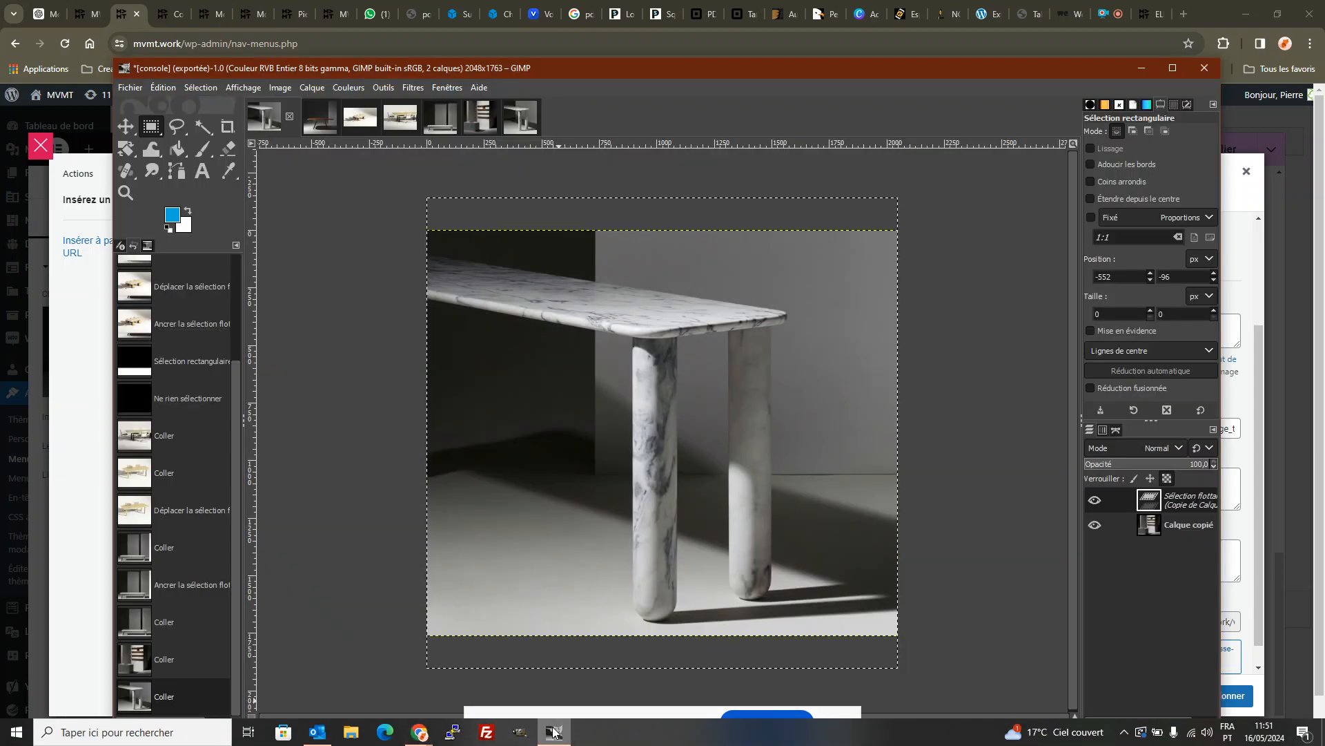
left_click(553, 731)
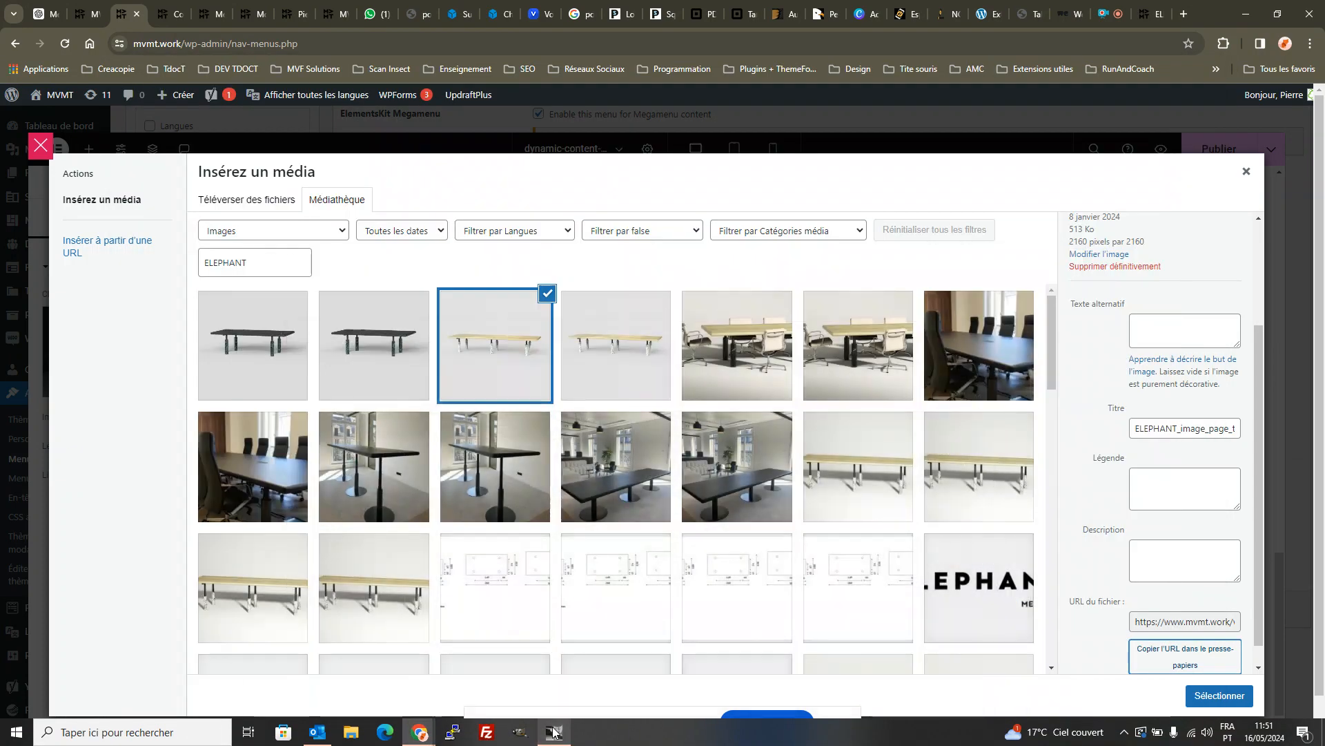
left_click(553, 731)
left_click(130, 87)
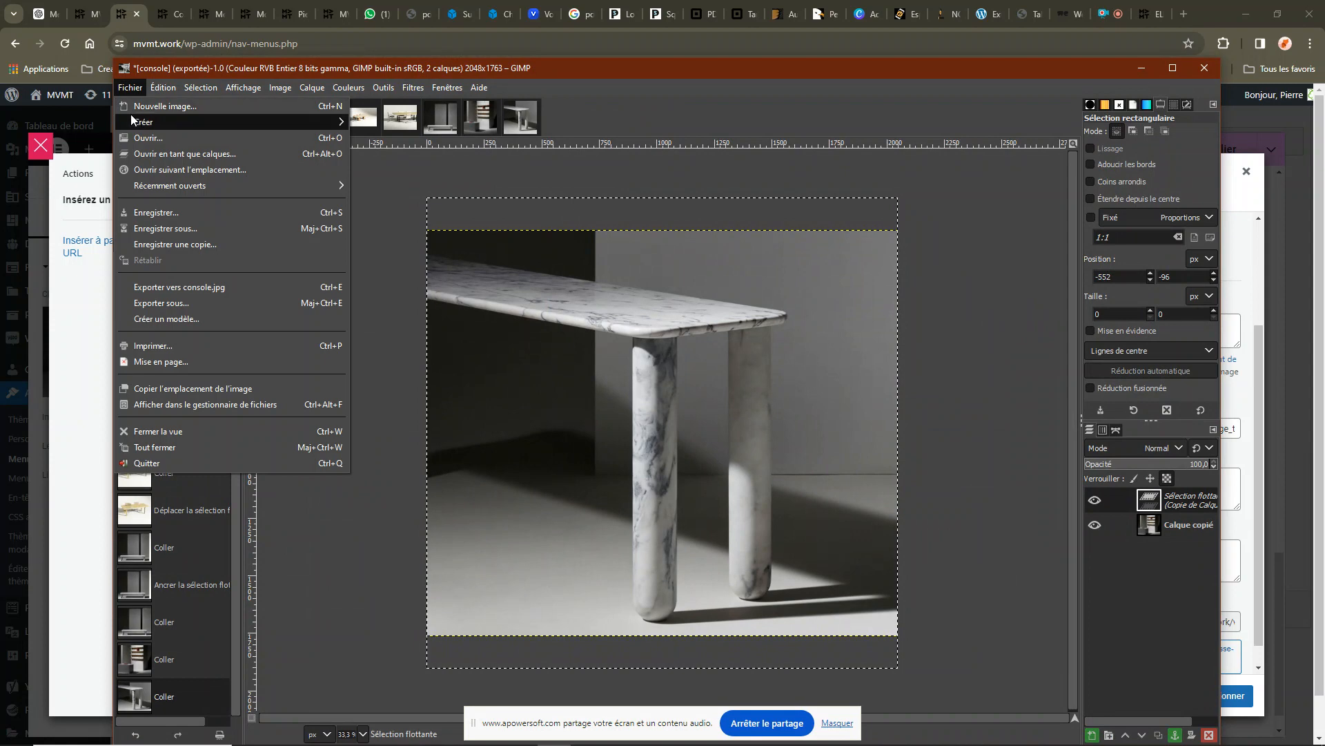
mouse_move(231, 122)
left_click(390, 117)
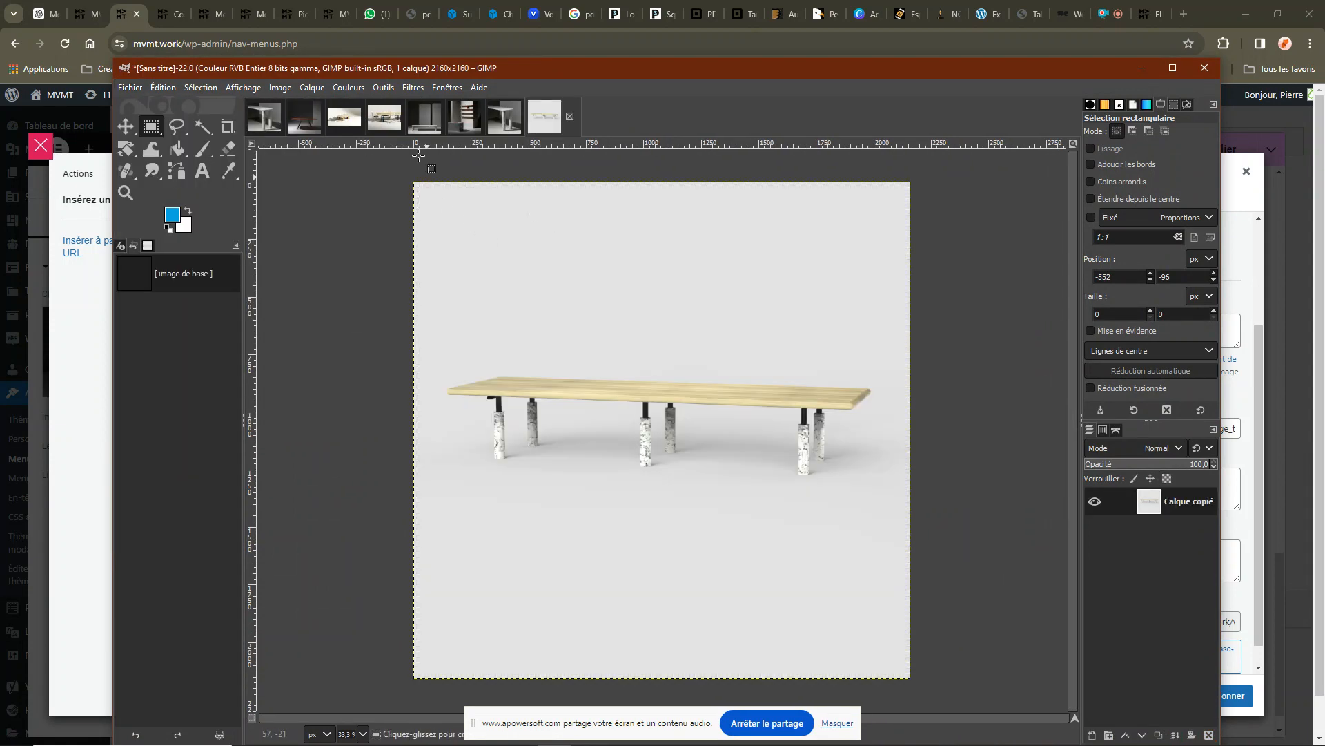
Scale the new table image to a width of 2048 px with a resolution of 72 pixels/in.
left_click(278, 92)
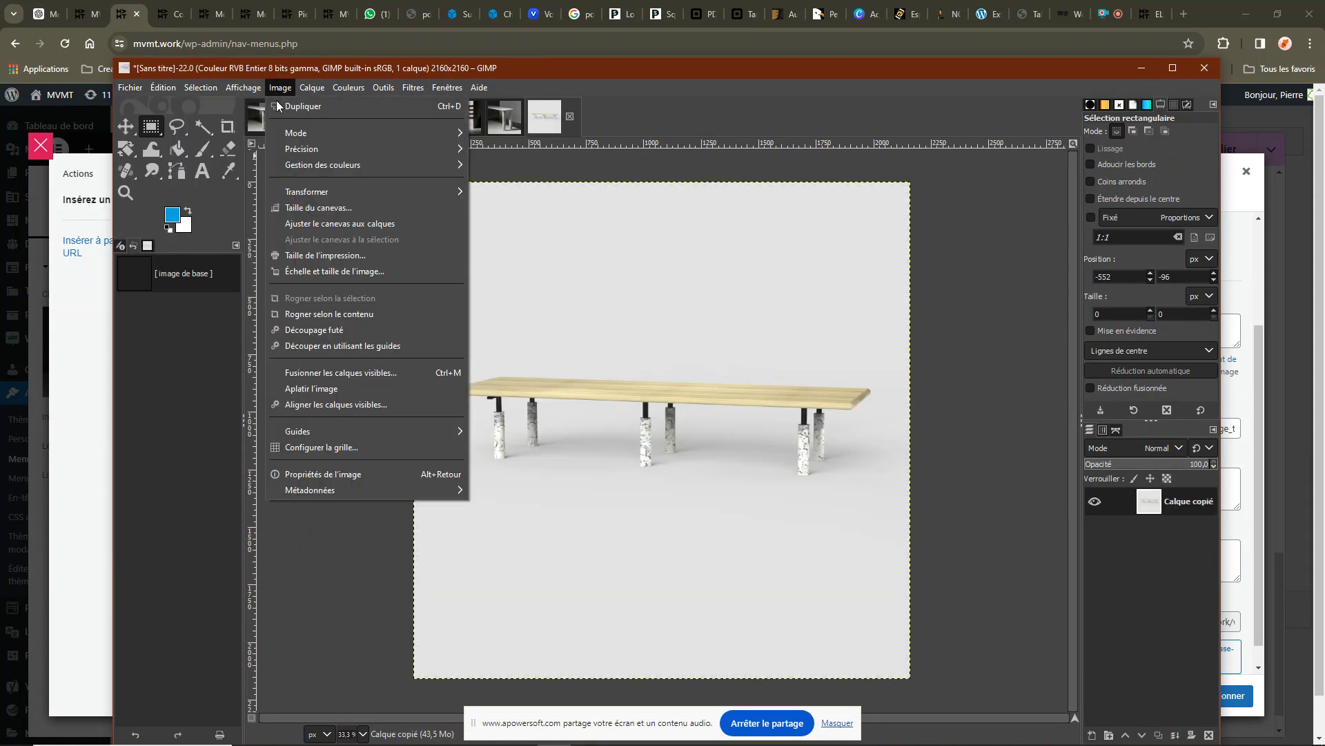
left_click(308, 271)
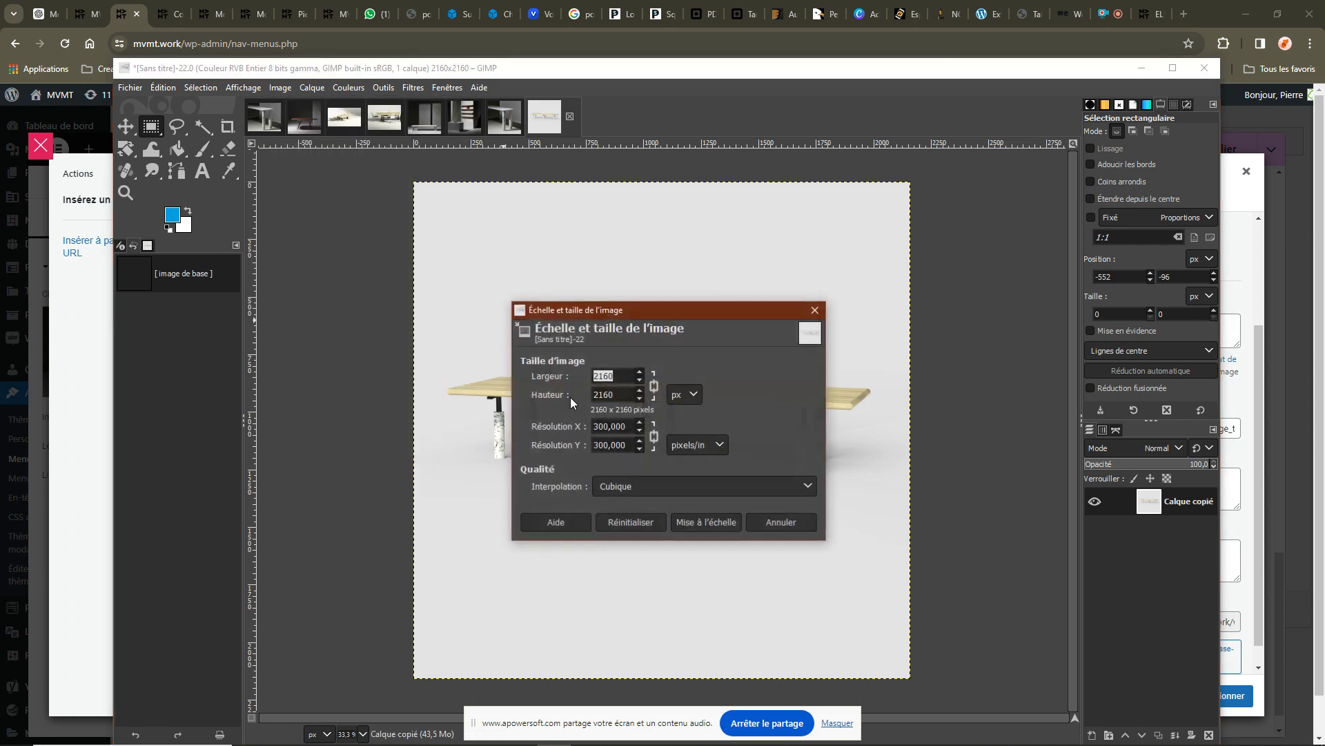
type("2048")
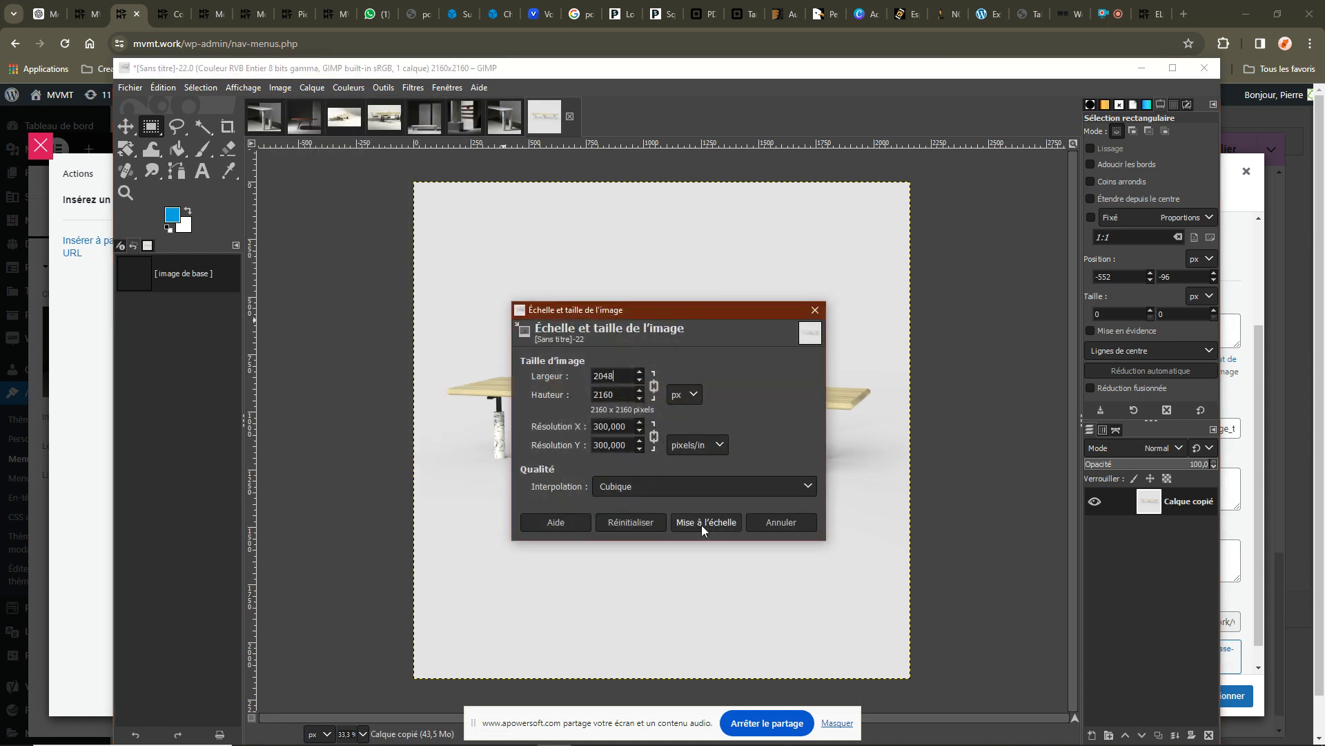
left_click(639, 429)
left_click_drag(628, 428, 530, 428)
type("72")
left_click(728, 520)
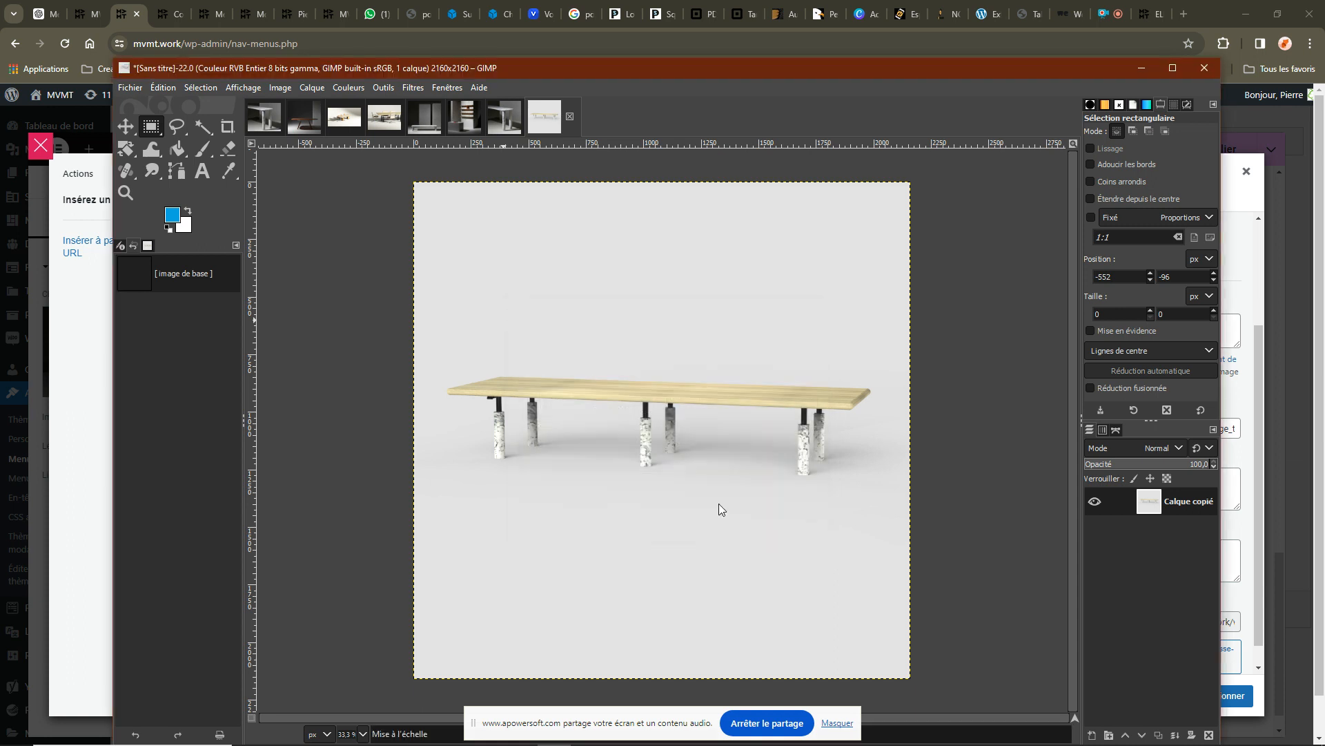
Paste the scaled table picture into the console image and export it to the Bureau folder as gamme-elephant.jpg.
left_click(257, 115)
key("ctrl+v")
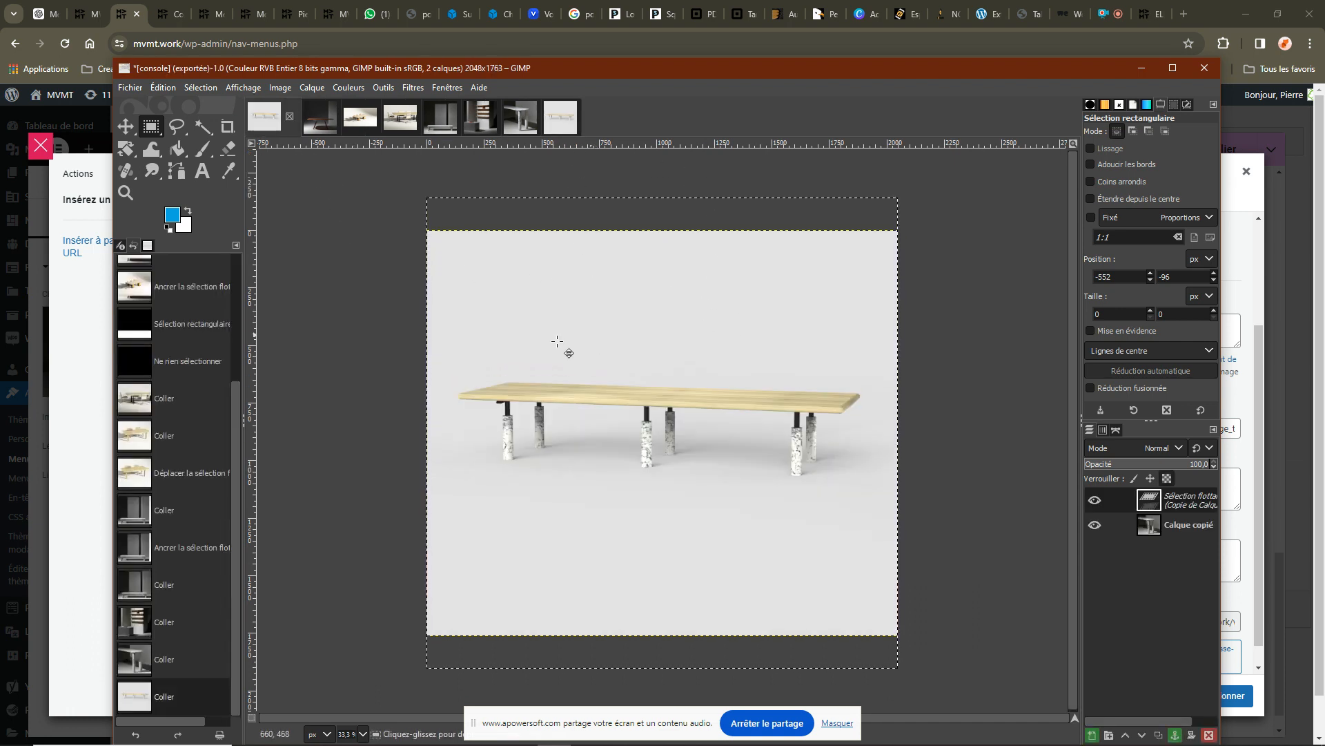
left_click(128, 87)
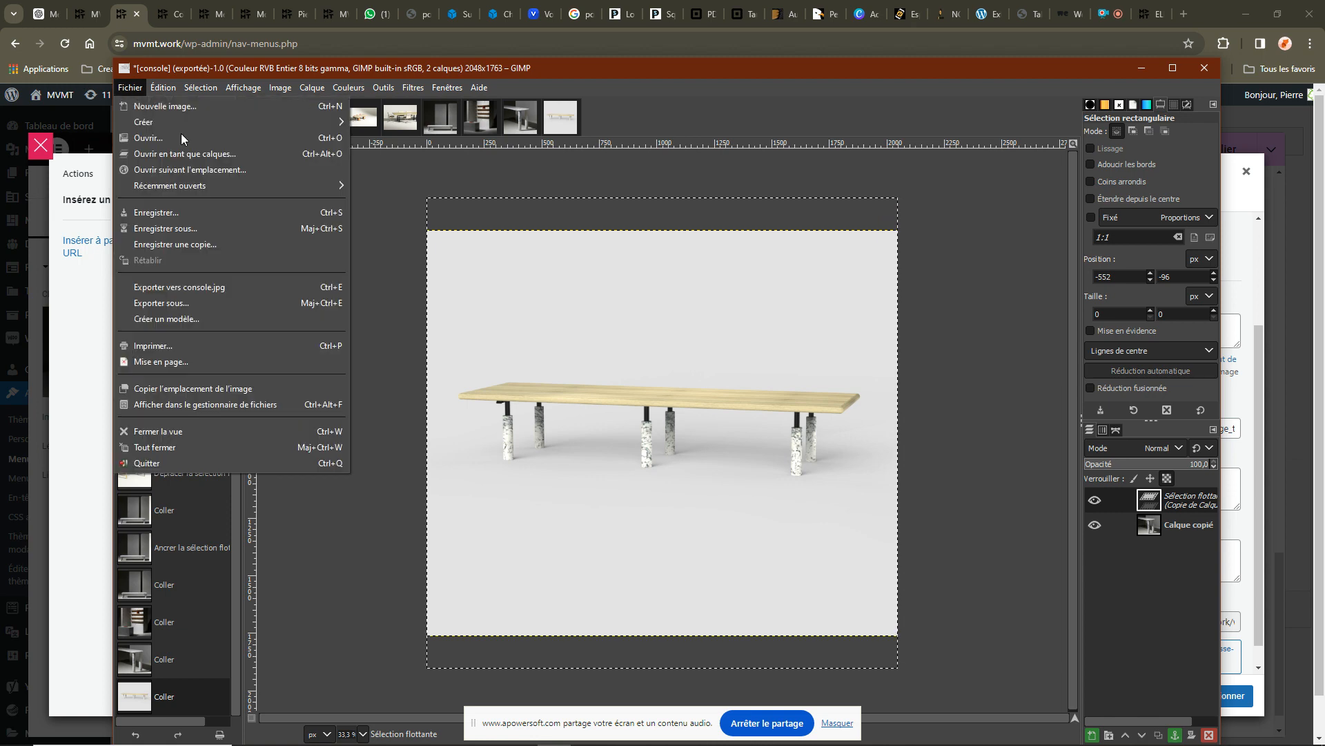
left_click(225, 305)
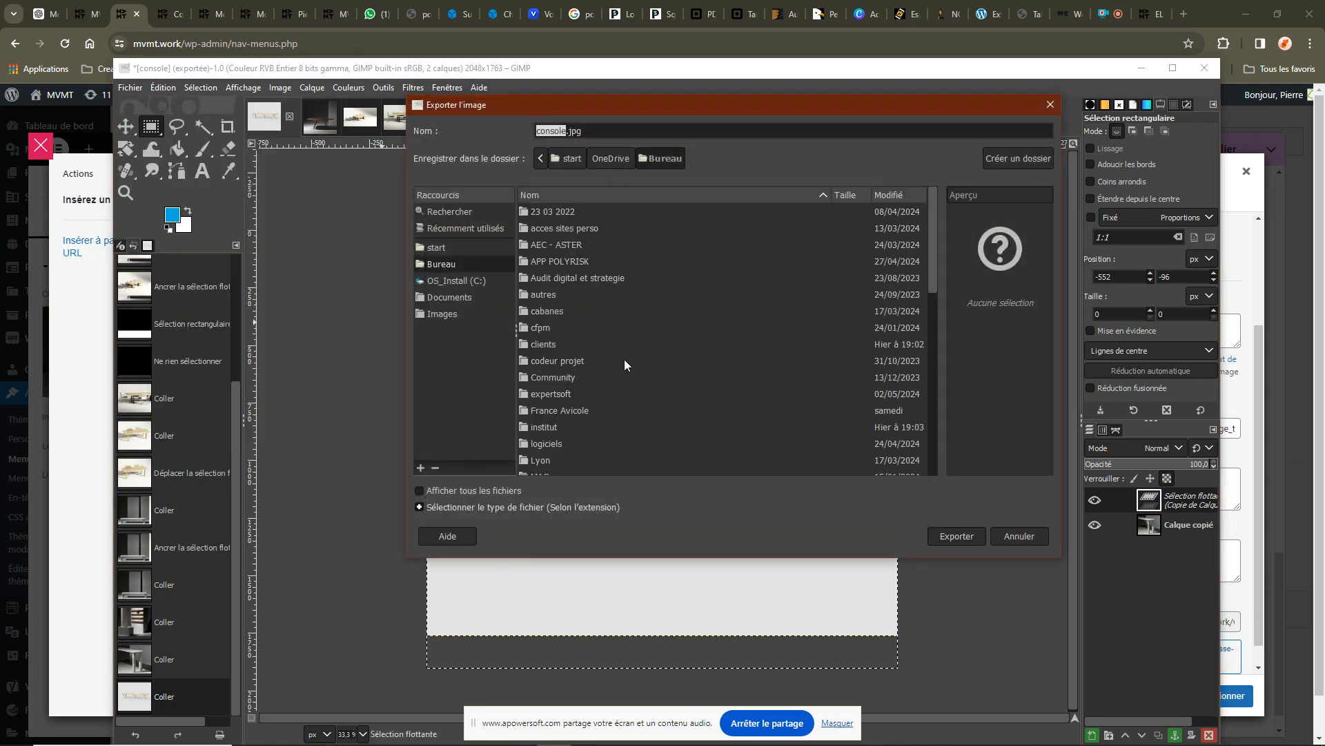
type("gamme-")
type("elephanty")
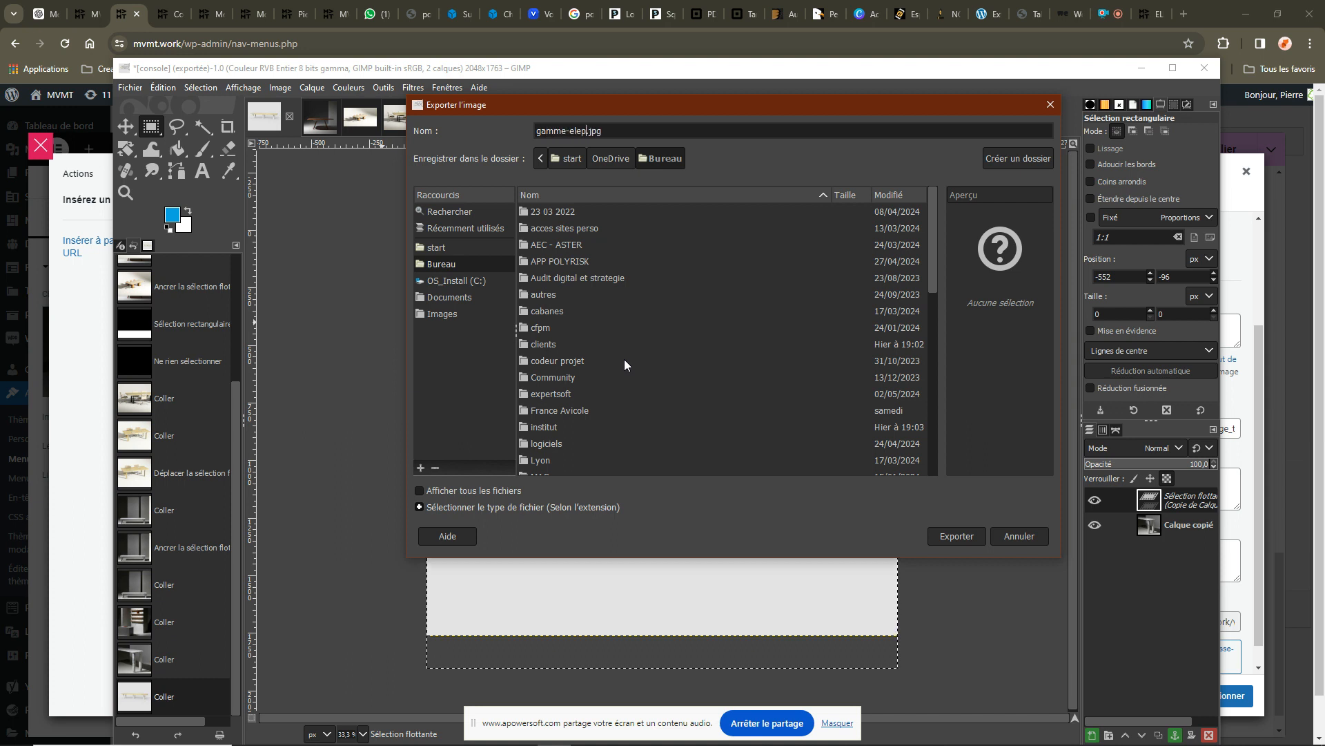
key("BackSpace")
left_click(956, 537)
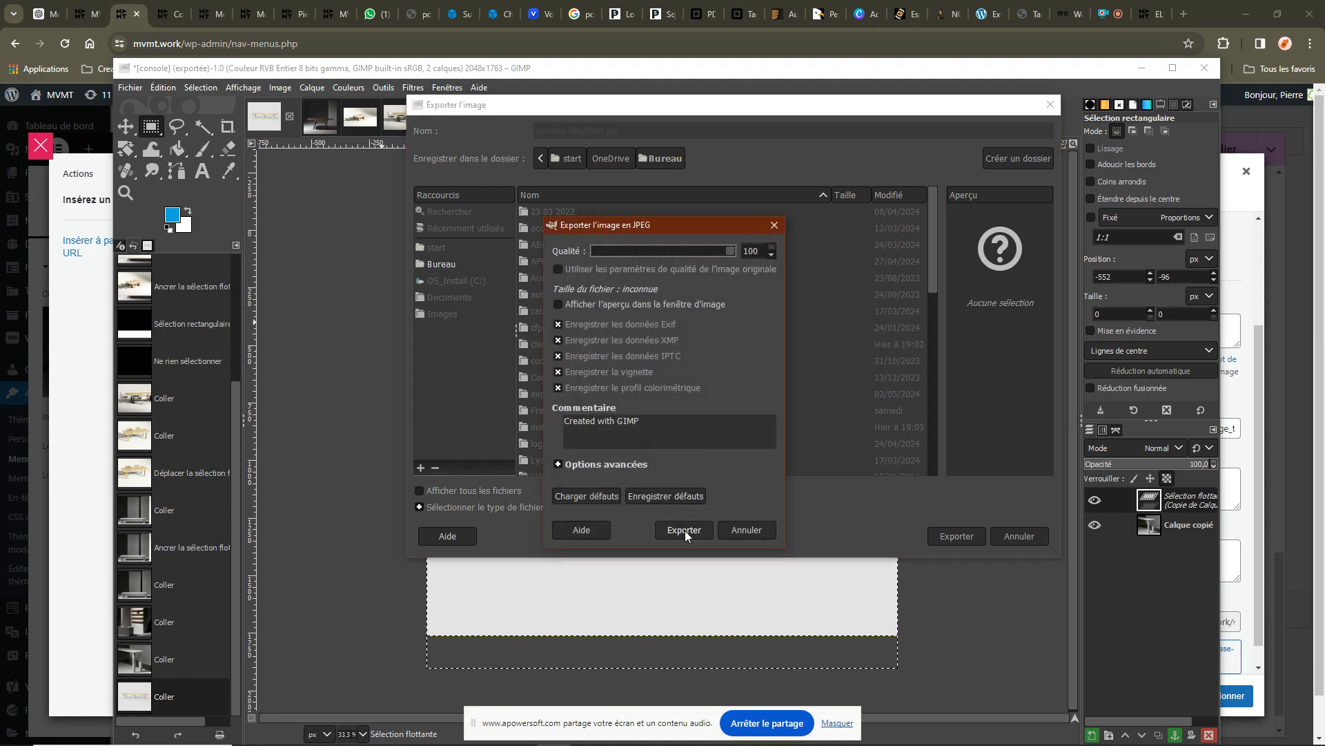
left_click(684, 530)
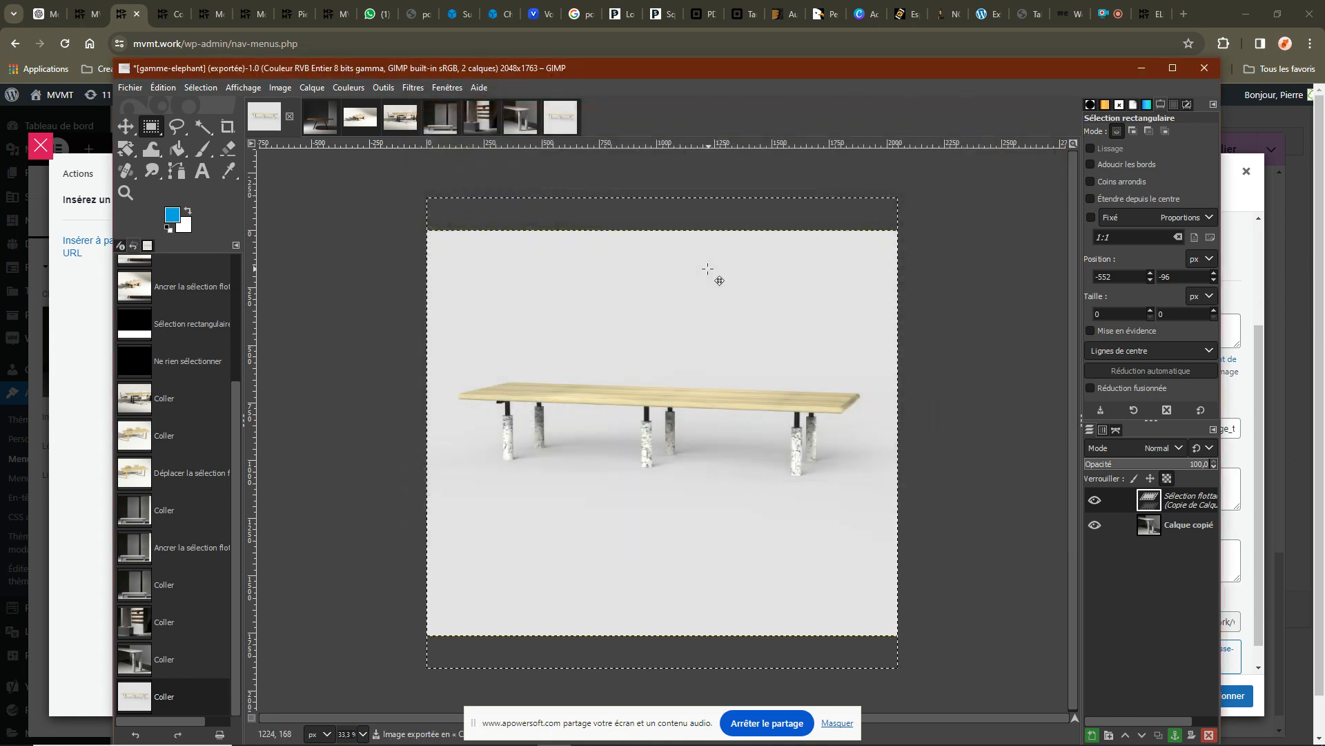
Switch back to the browser, upload gamme-elephant.jpg from the Bureau folder to the media library and insert it in the image widget.
left_click(1142, 72)
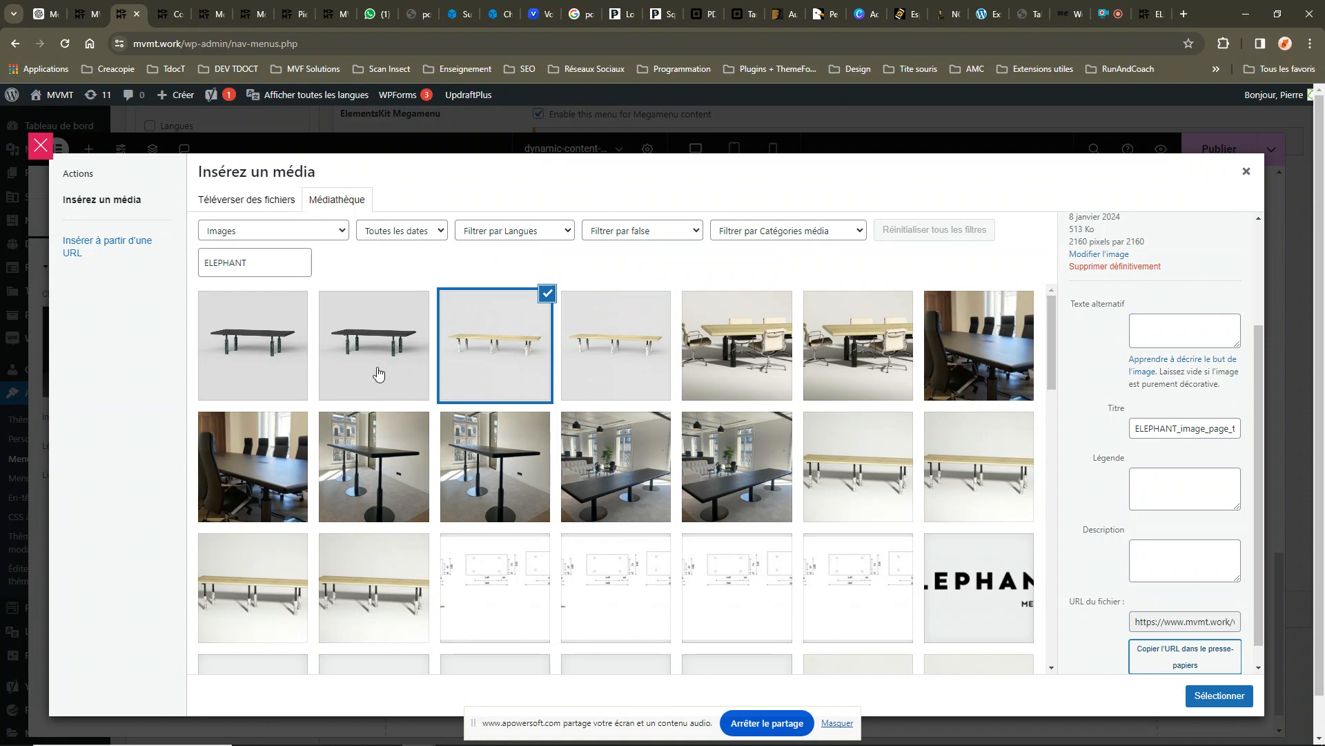
left_click(258, 205)
left_click(762, 435)
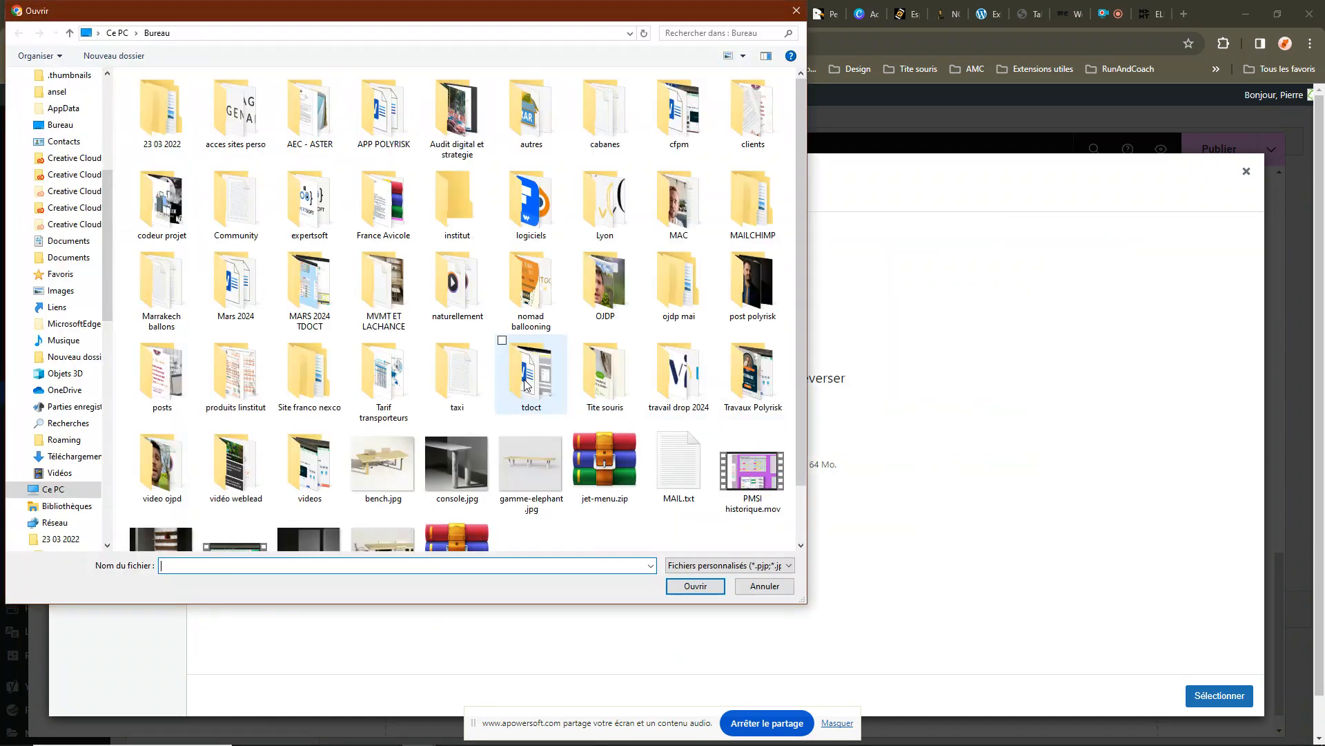
scroll(526, 386, "down", 1)
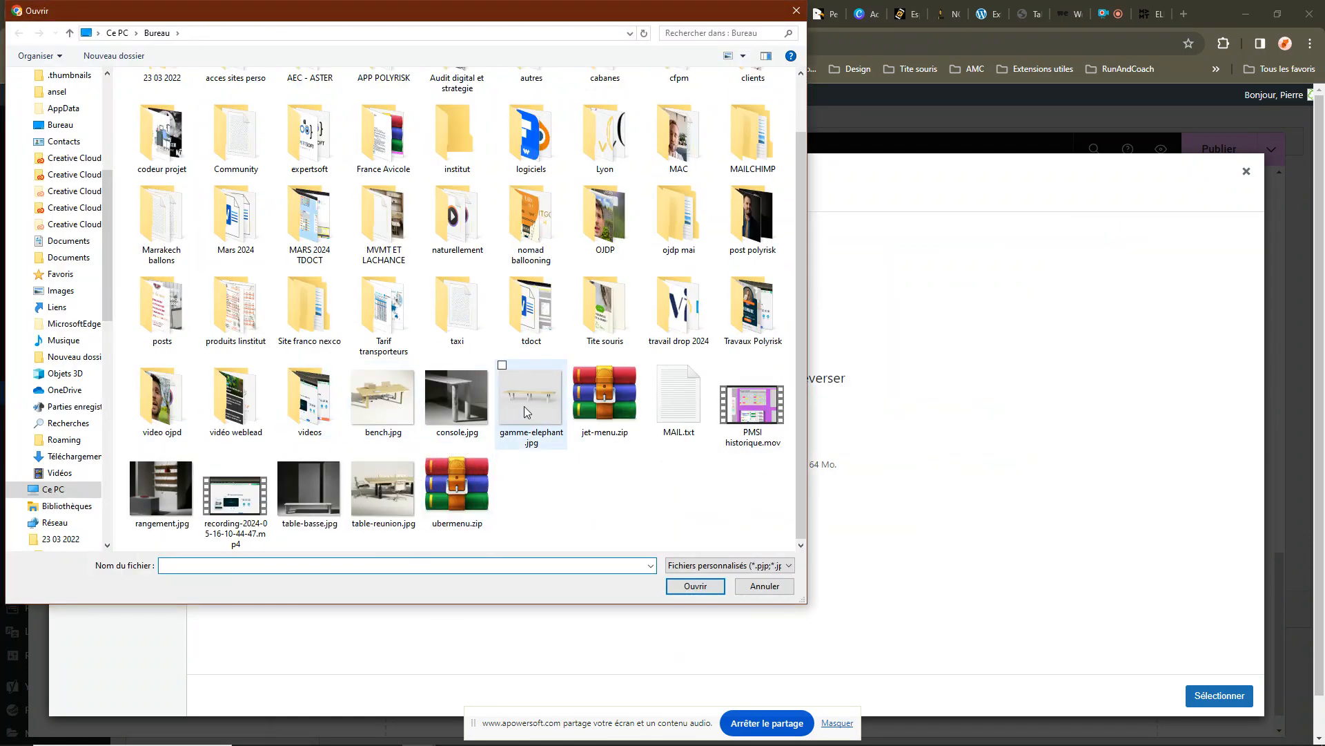
double_click(524, 406)
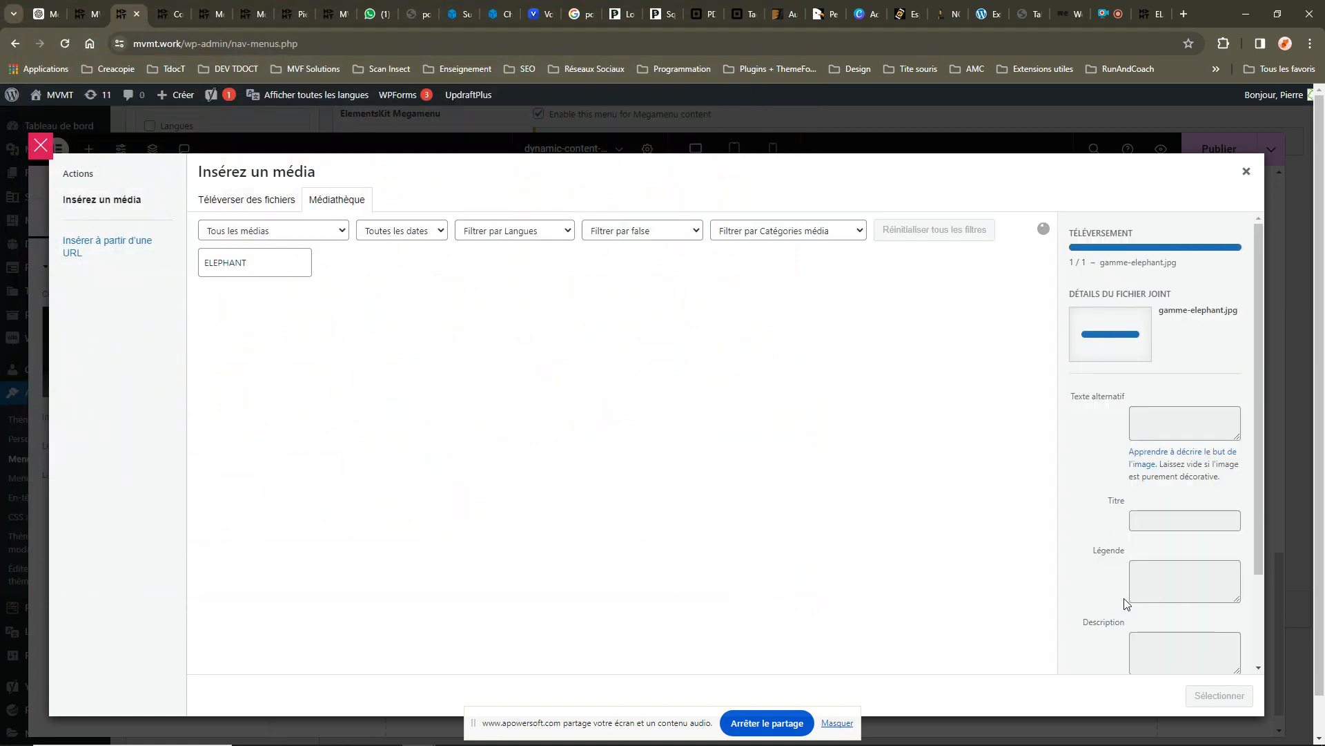
scroll(1174, 635, "down", 2)
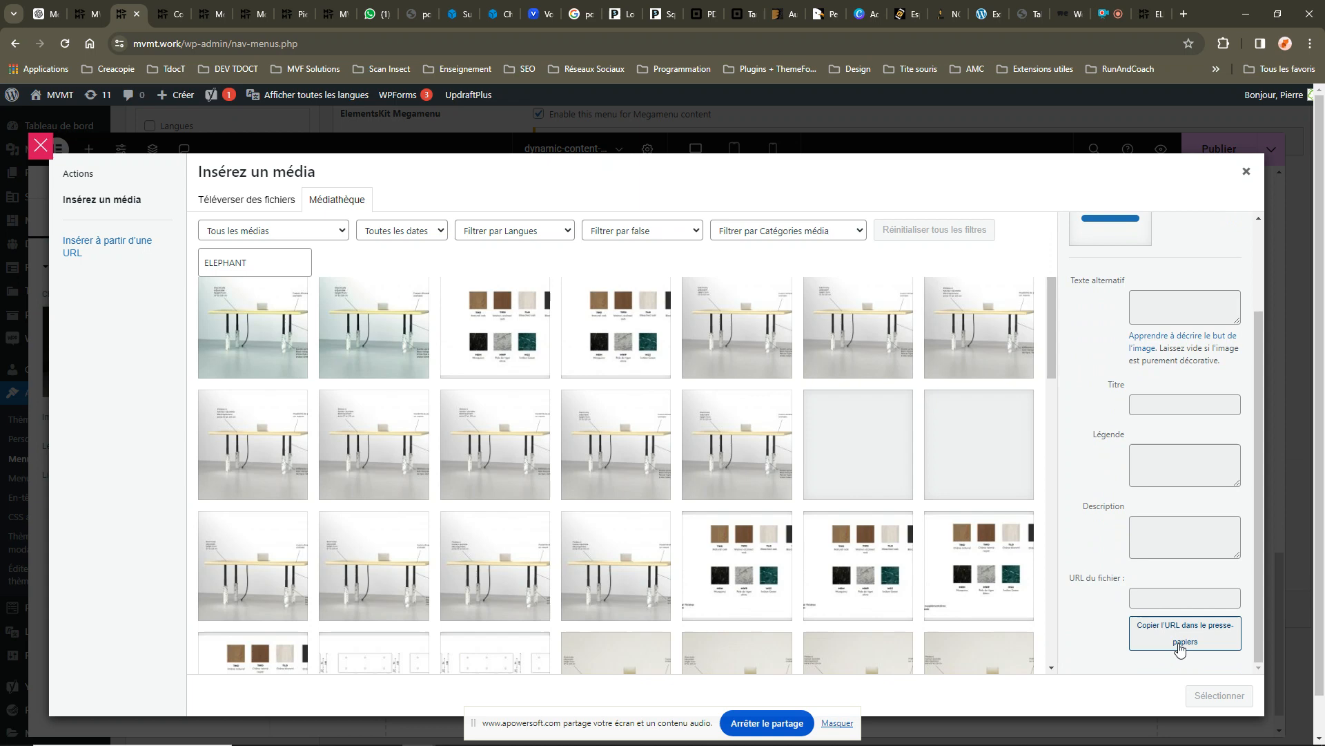
left_click(1219, 696)
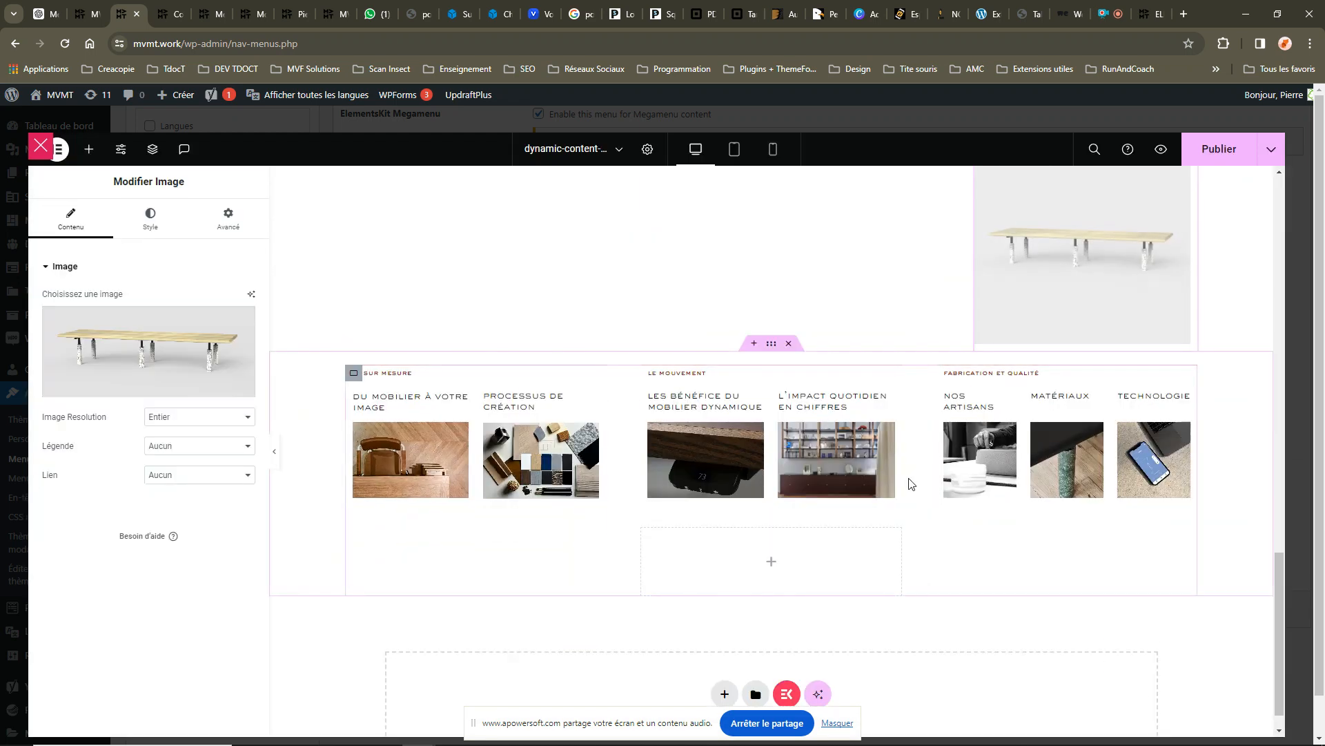
Uncomment the .all-img display: none and .img-1 display: block rules in the main container's custom CSS and publish the template.
scroll(1052, 478, "up", 15)
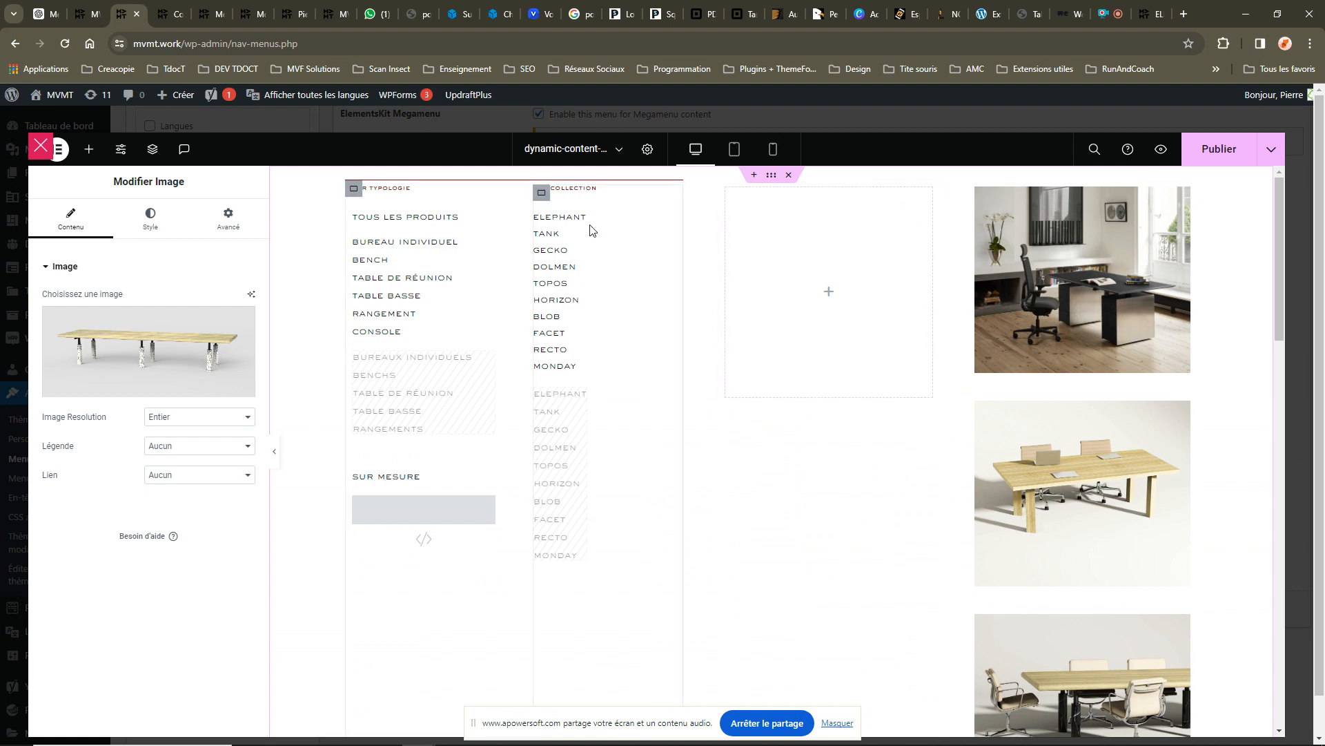
left_click(771, 177)
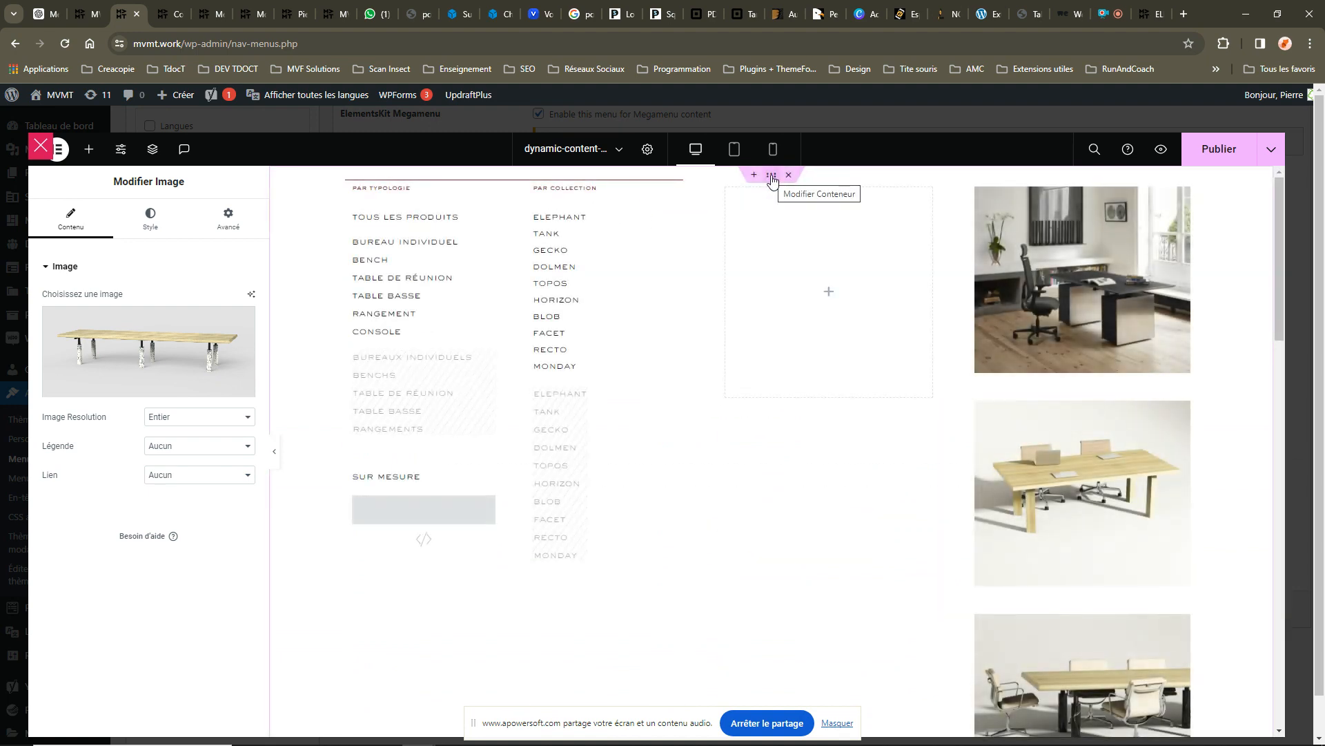
left_click(771, 171)
scroll(798, 373, "down", 10)
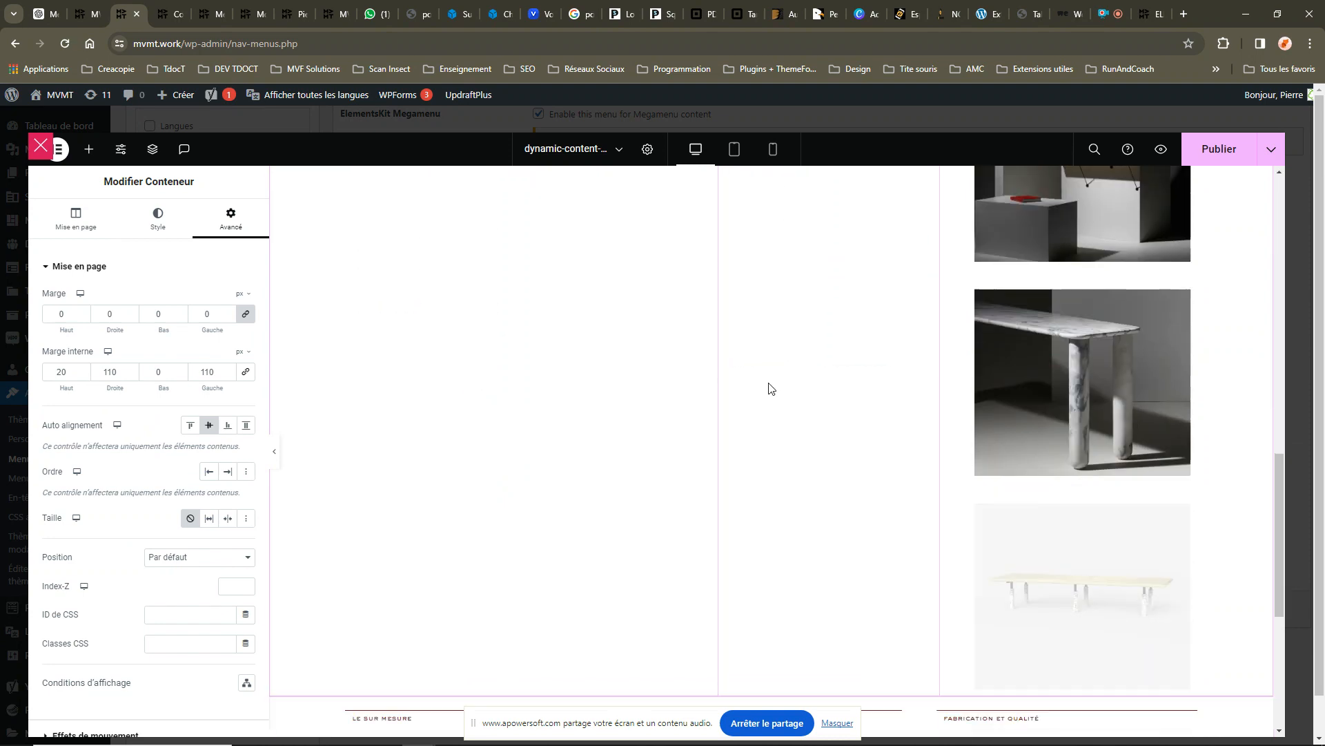
scroll(754, 415, "up", 10)
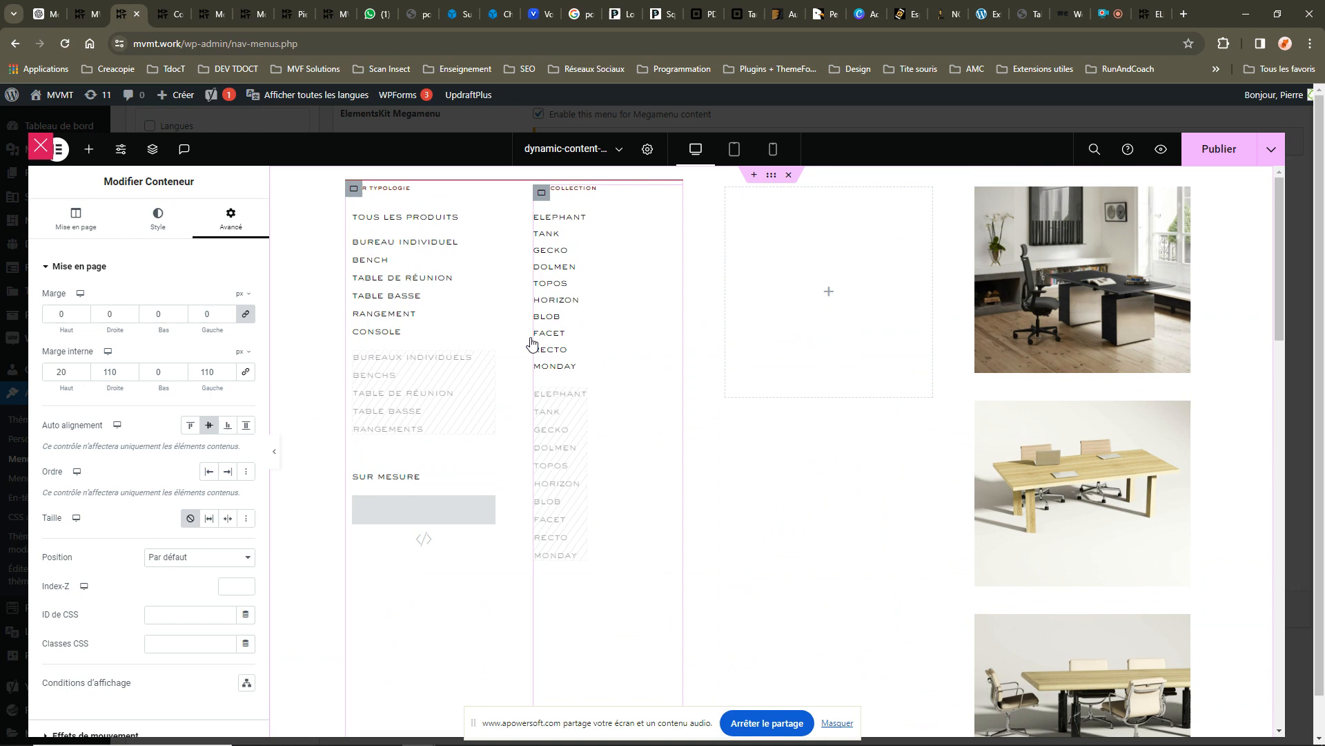
scroll(96, 553, "down", 5)
left_click(91, 595)
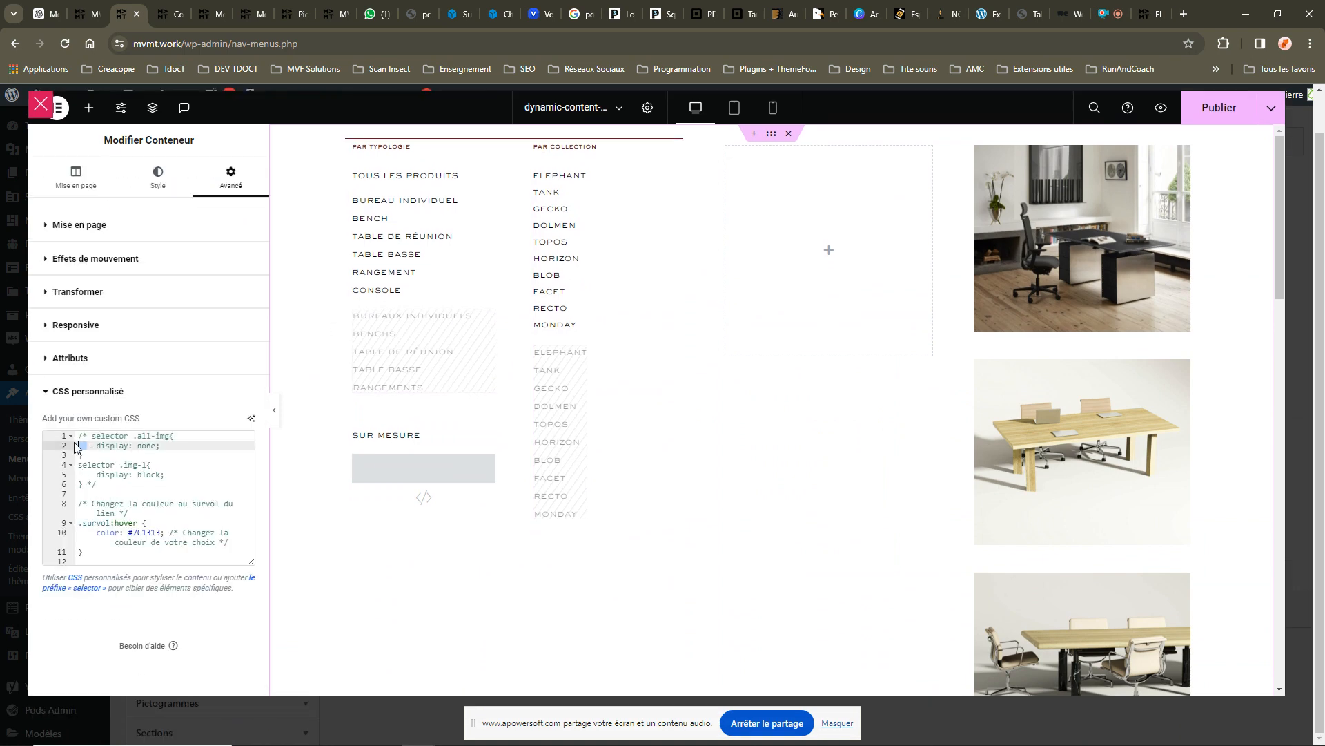
left_click_drag(91, 436, 79, 435)
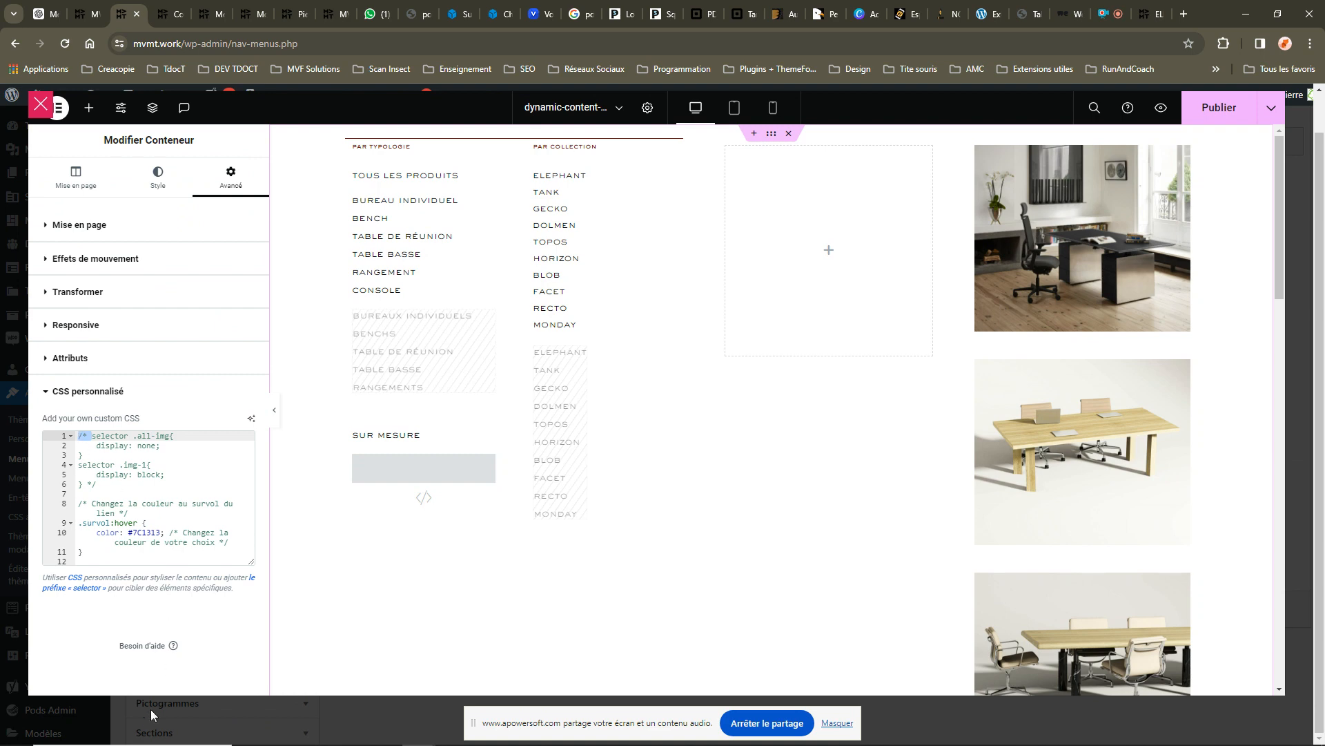
key("BackSpace")
left_click(105, 487)
key("BackSpace")
key("BackSpace")
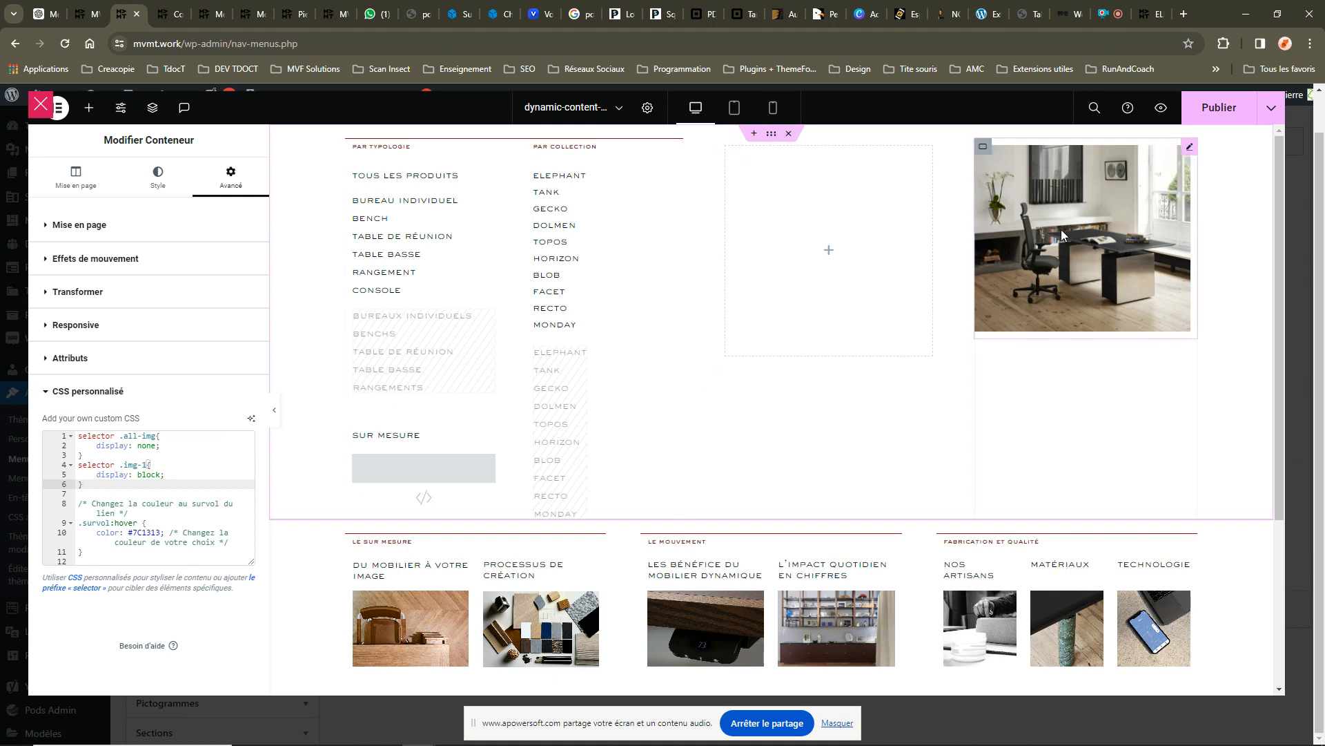
left_click(1222, 109)
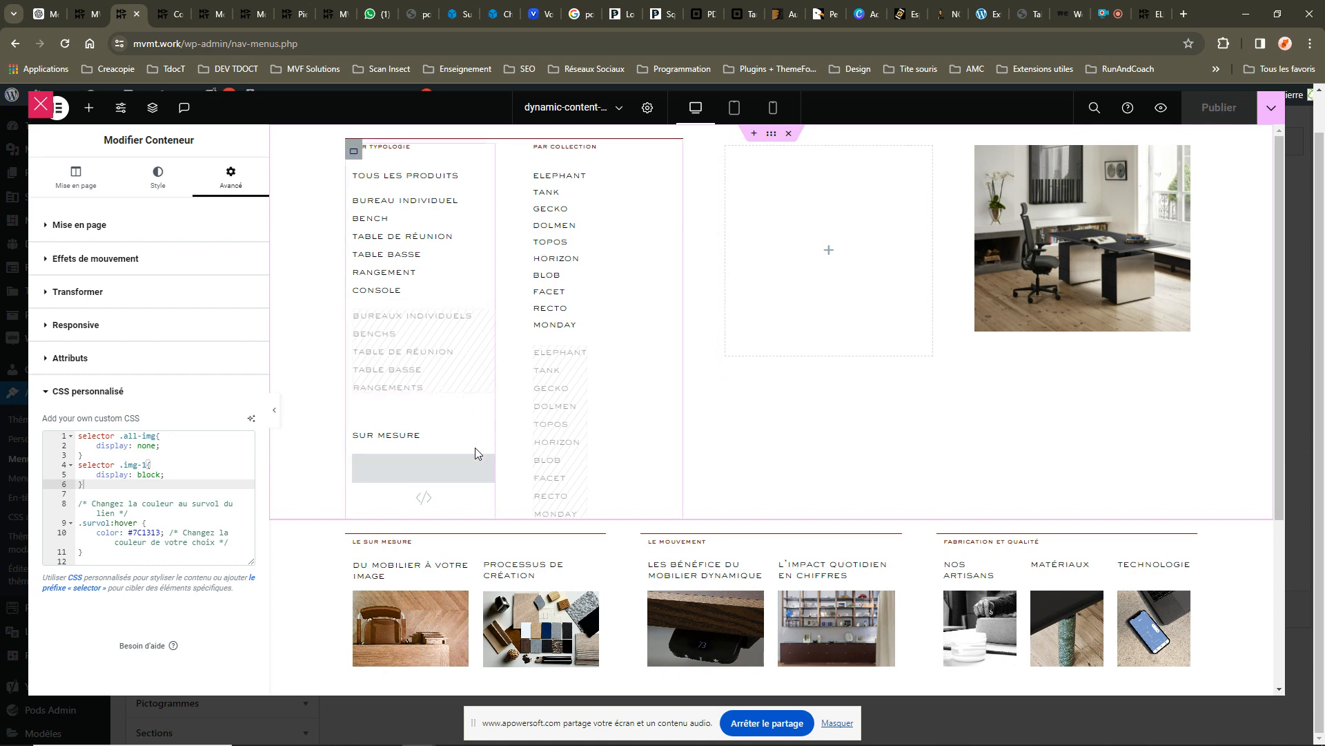
Examine the HTML widget's jQuery script, including its jQuery include, data-showme hover handler and .all-img hide and show lines.
left_click(489, 465)
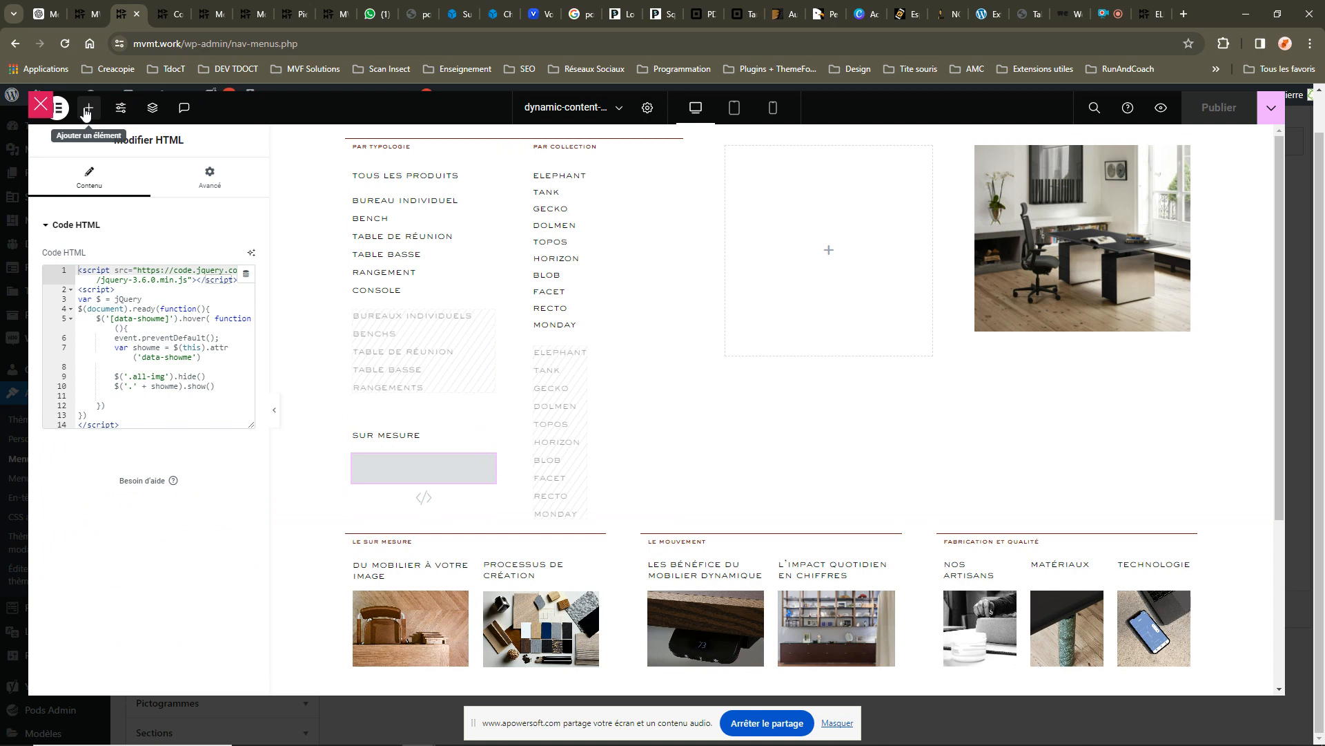
left_click_drag(253, 424, 253, 443)
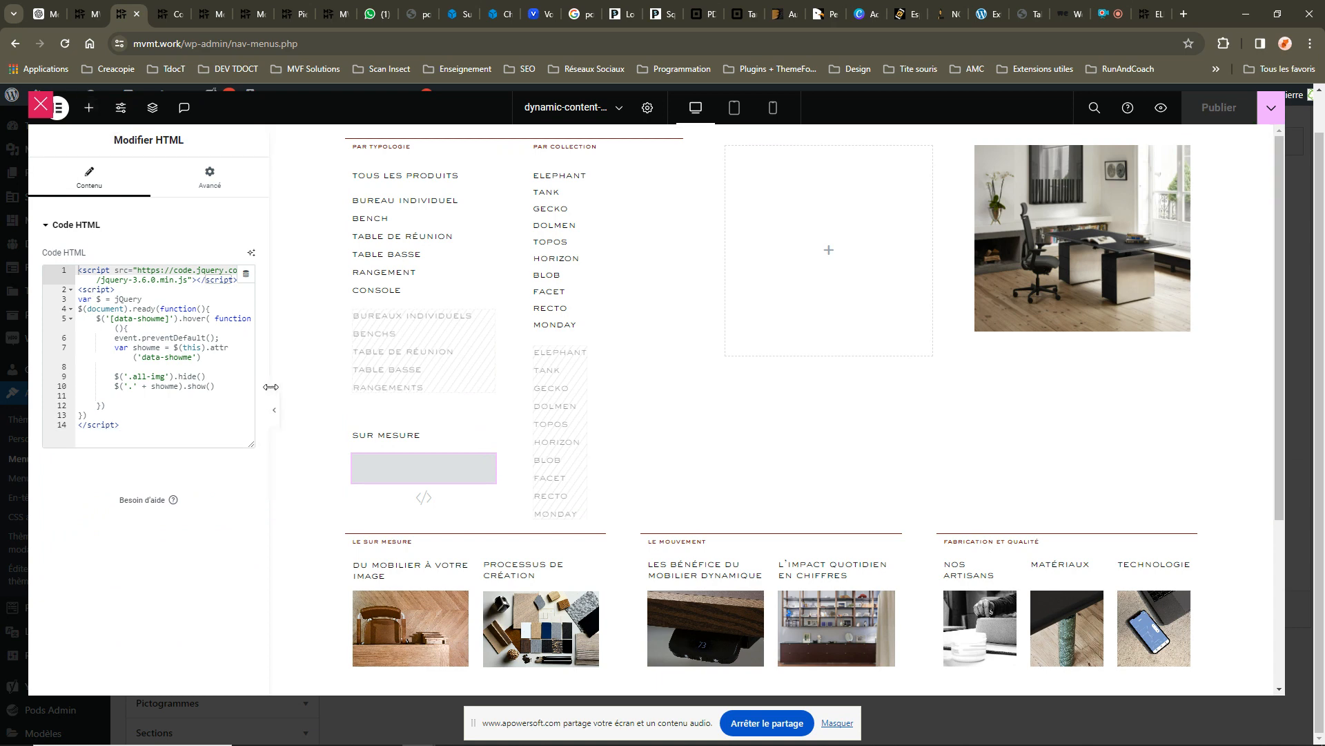
left_click_drag(272, 385, 362, 366)
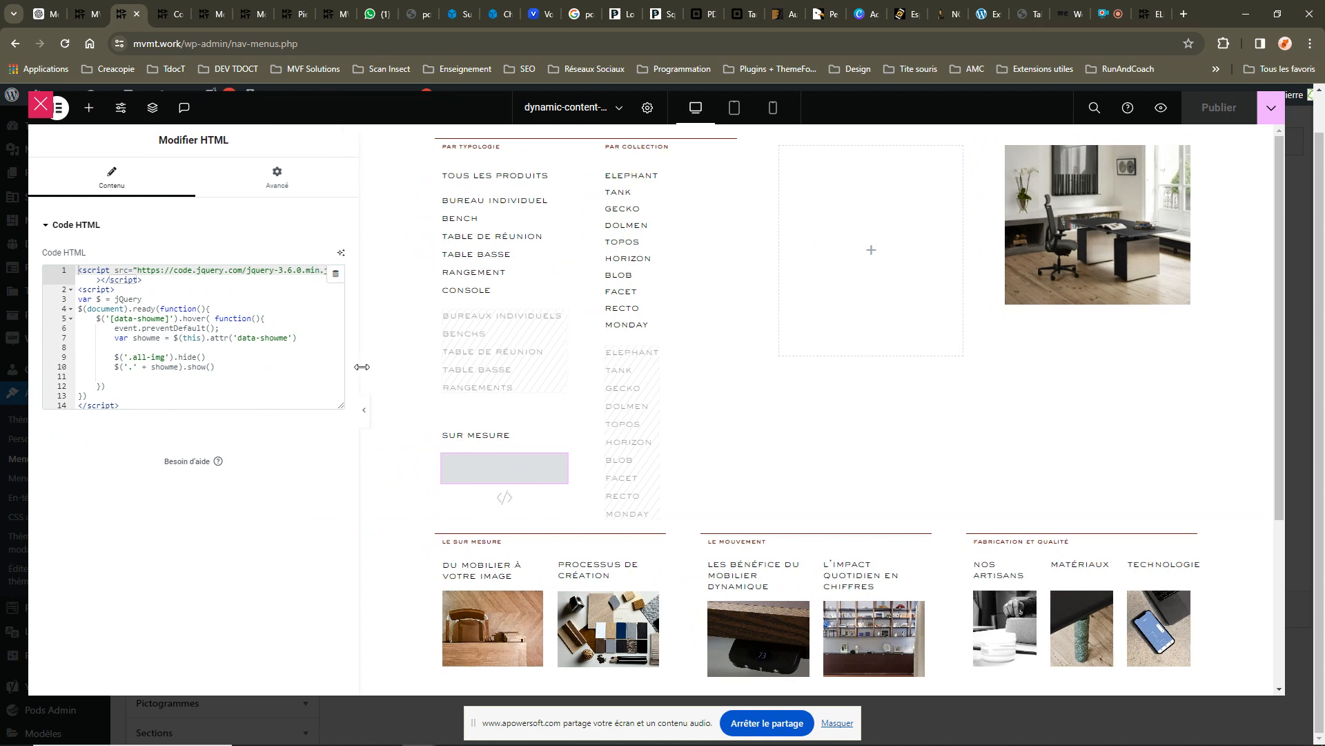
left_click(246, 347)
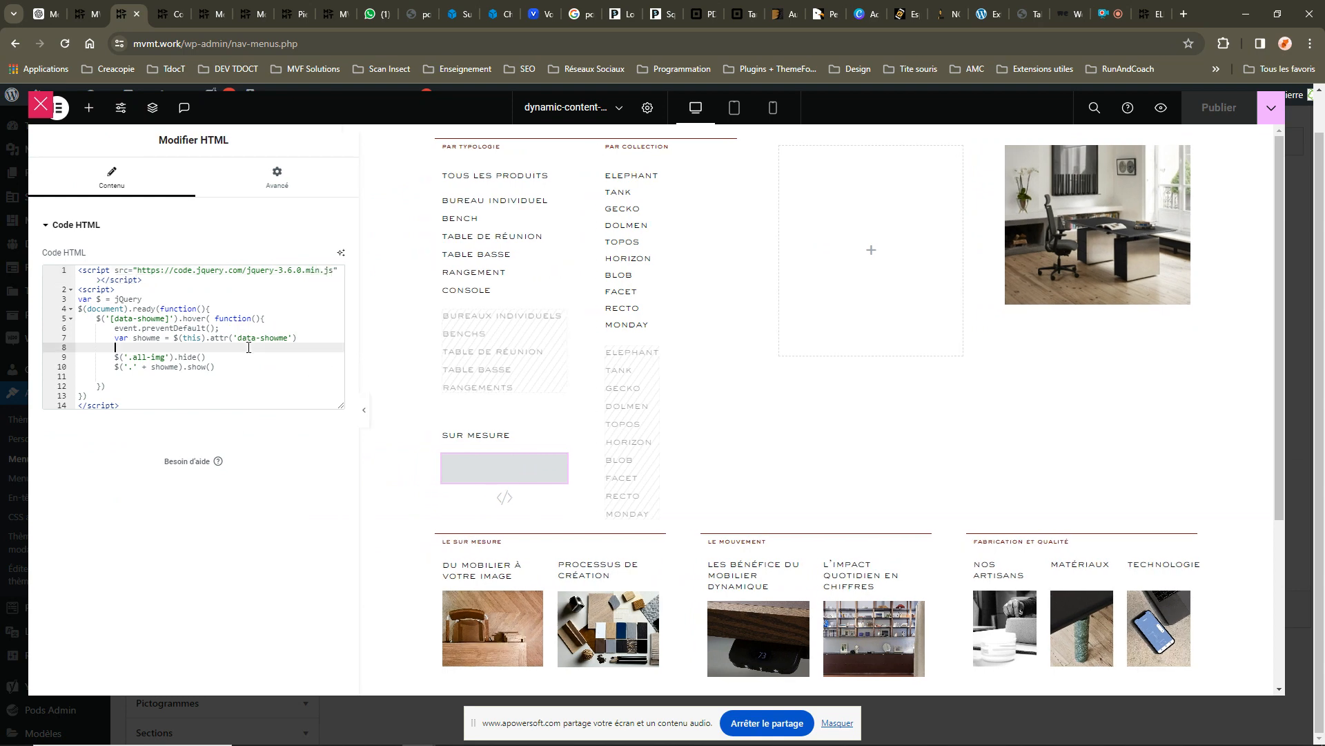
left_click(61, 274)
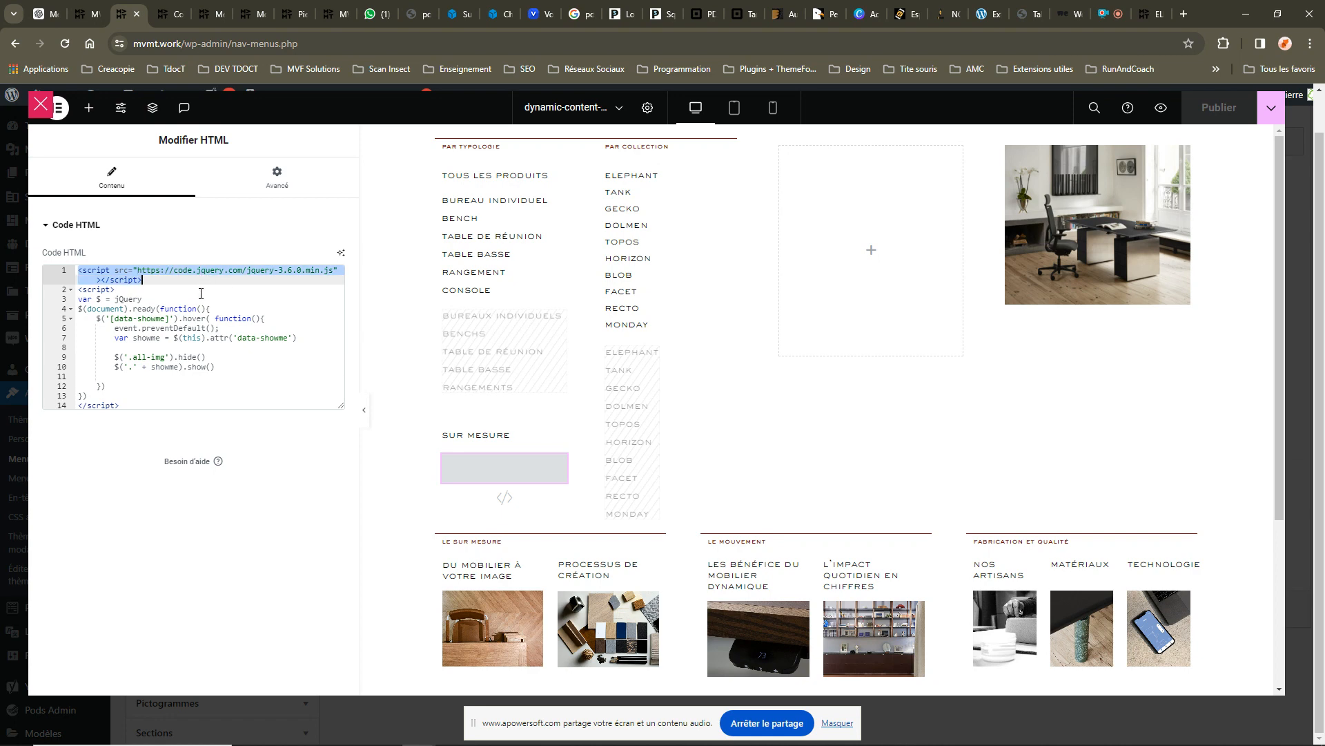
left_click(100, 291)
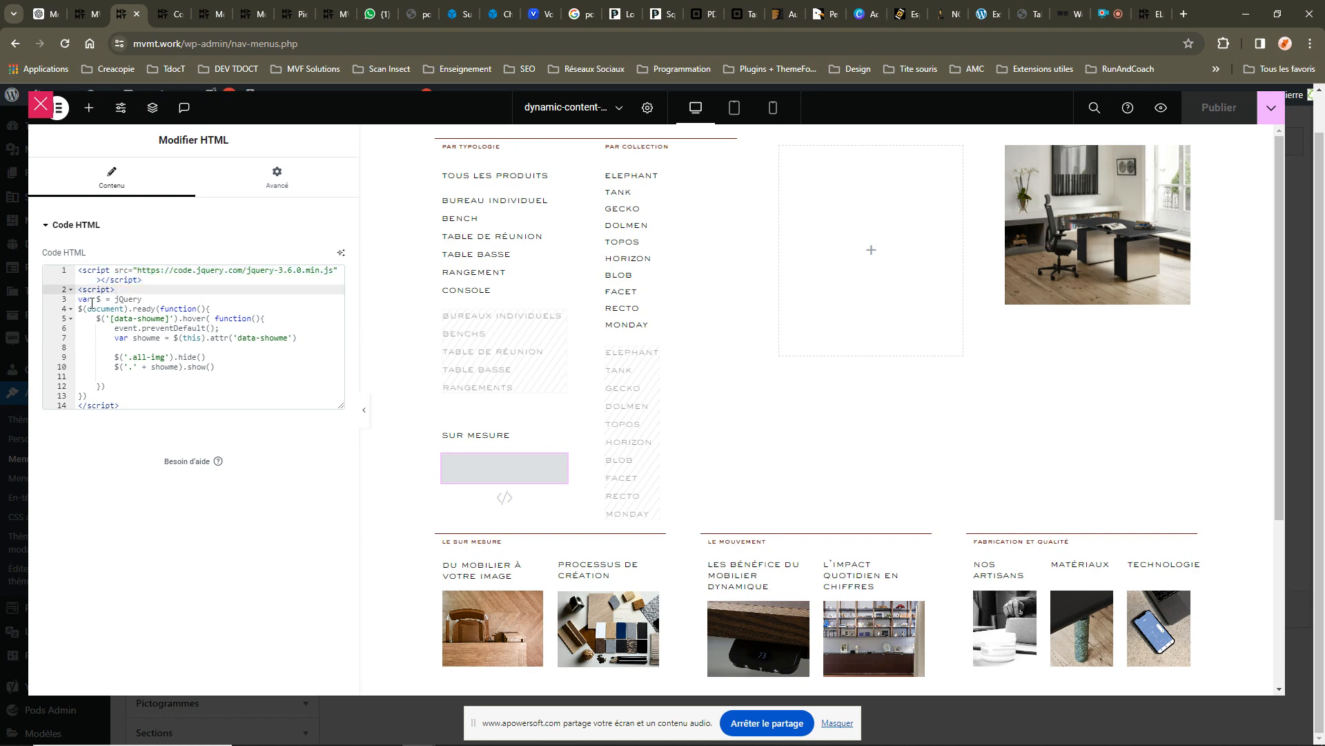
left_click_drag(80, 290, 120, 289)
left_click_drag(115, 320, 164, 318)
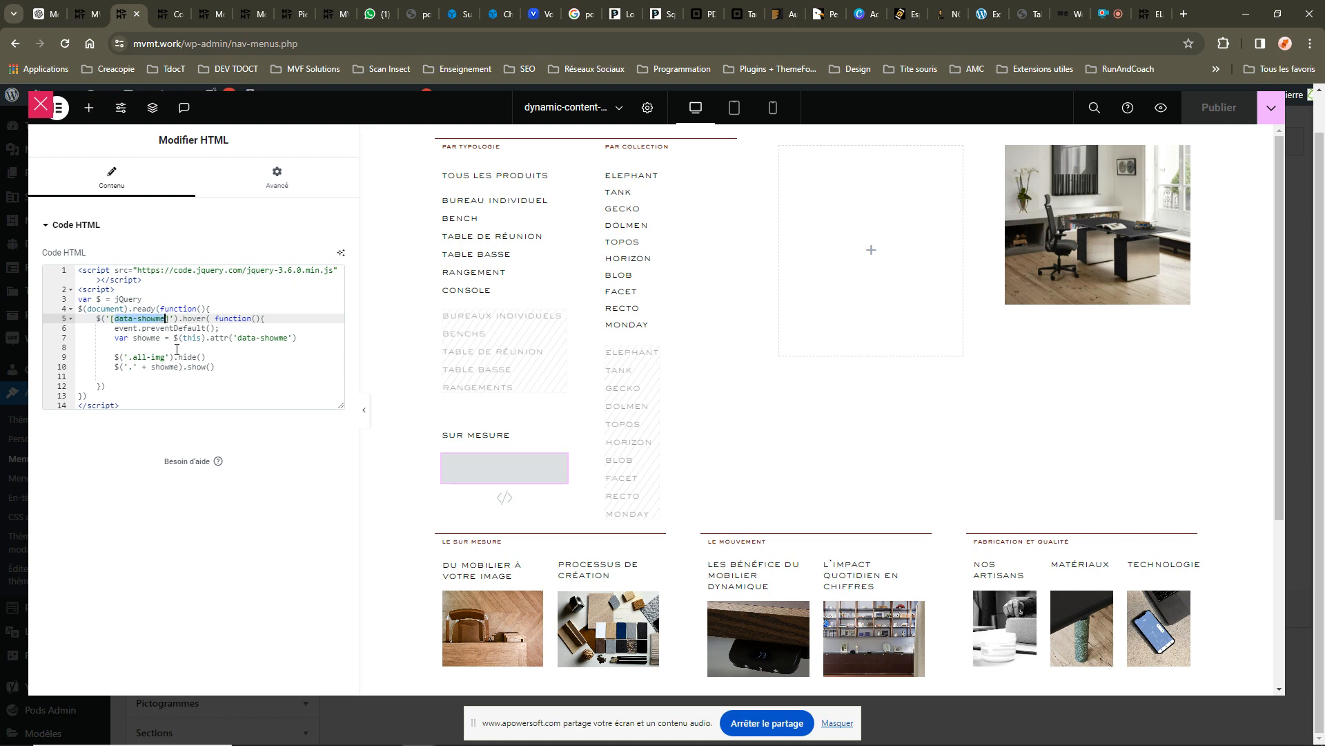
left_click(219, 354)
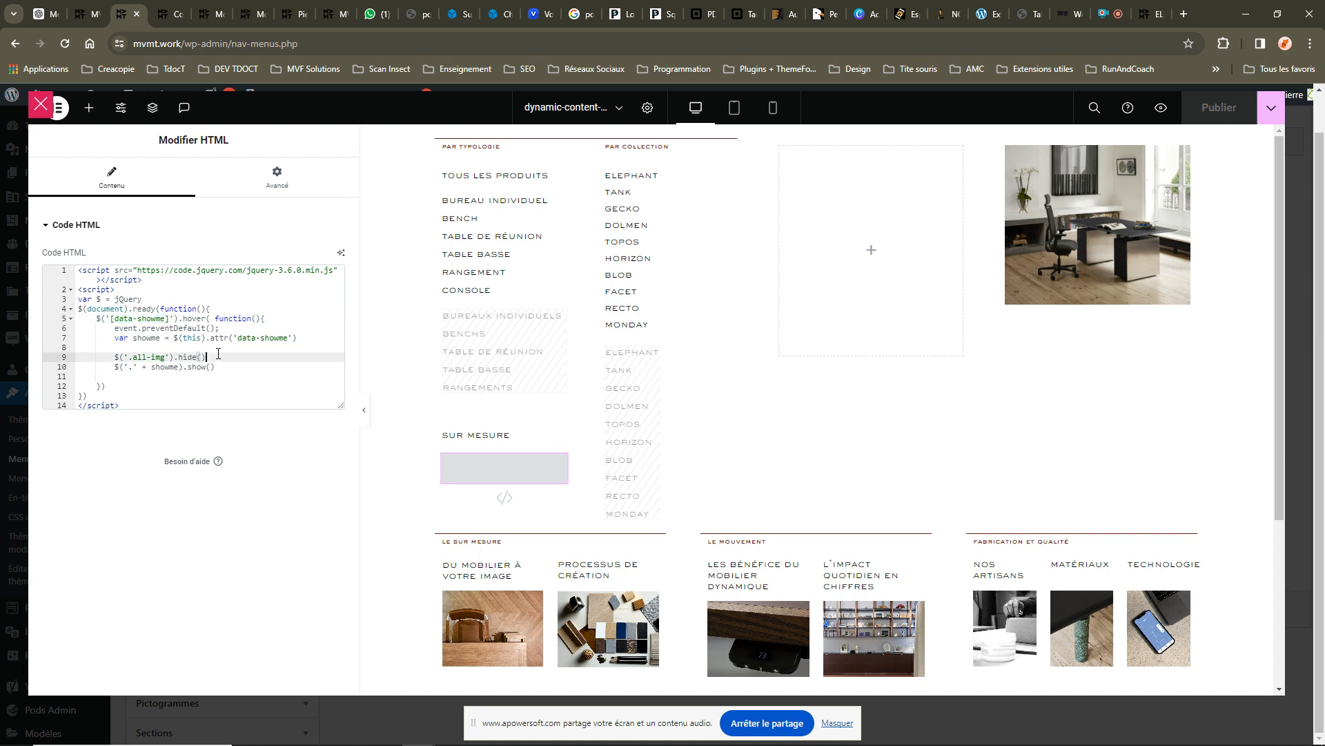
left_click(184, 367)
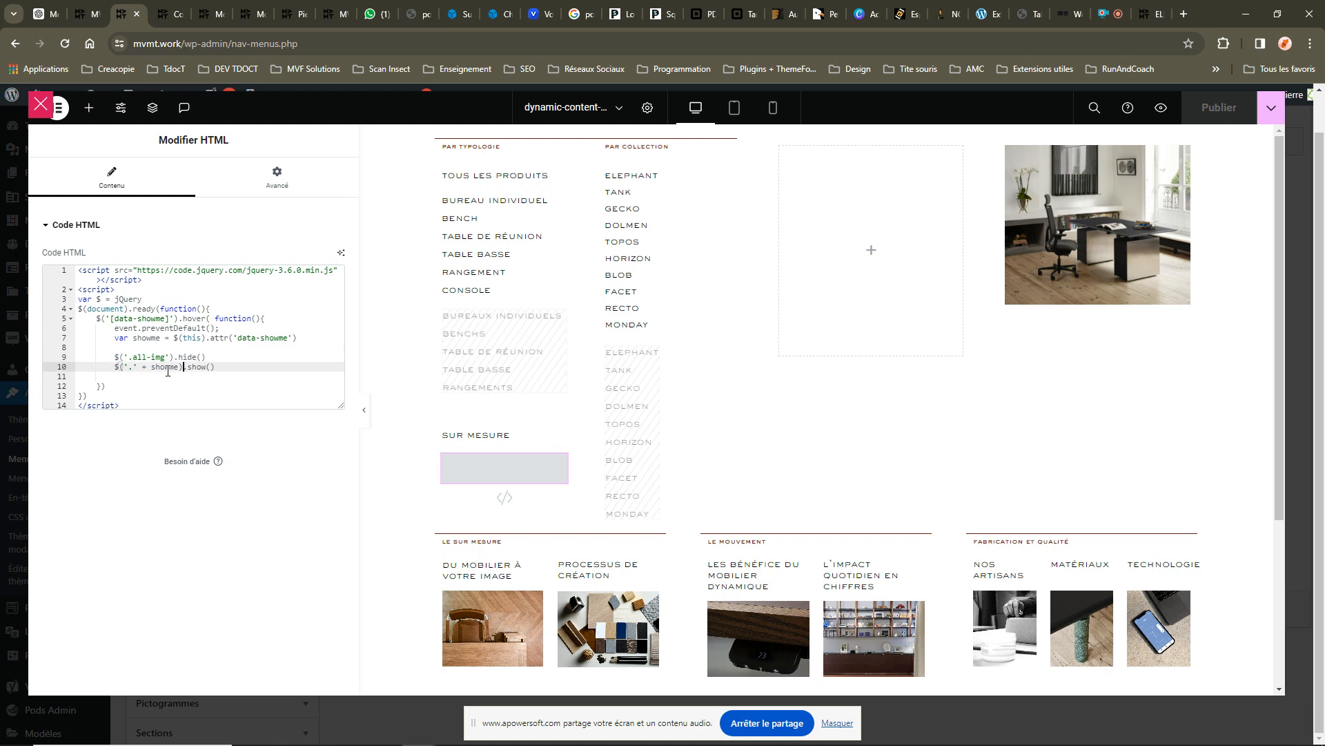
Review the custom attribute that links the RANGEMENT title to its hover image.
left_click(498, 274)
left_click(304, 182)
scroll(230, 371, "down", 5)
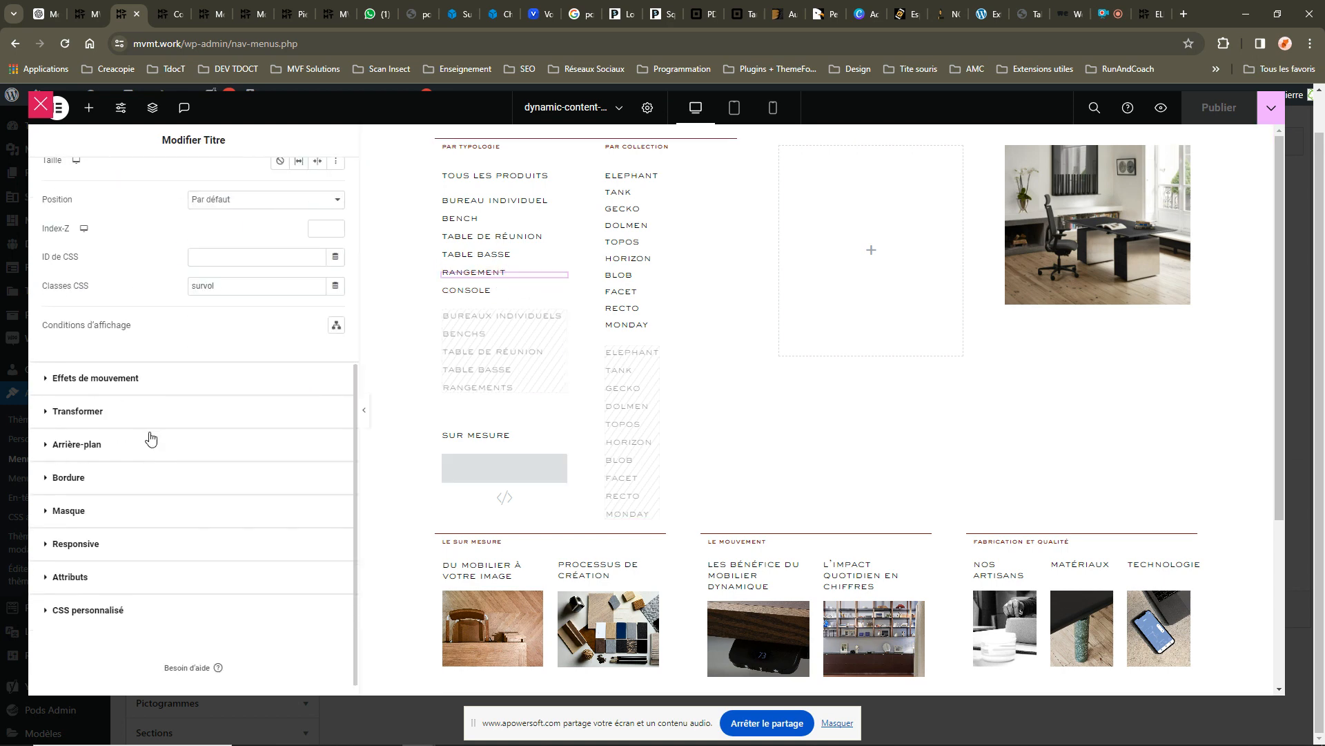
left_click(105, 563)
left_click_drag(130, 511, 63, 507)
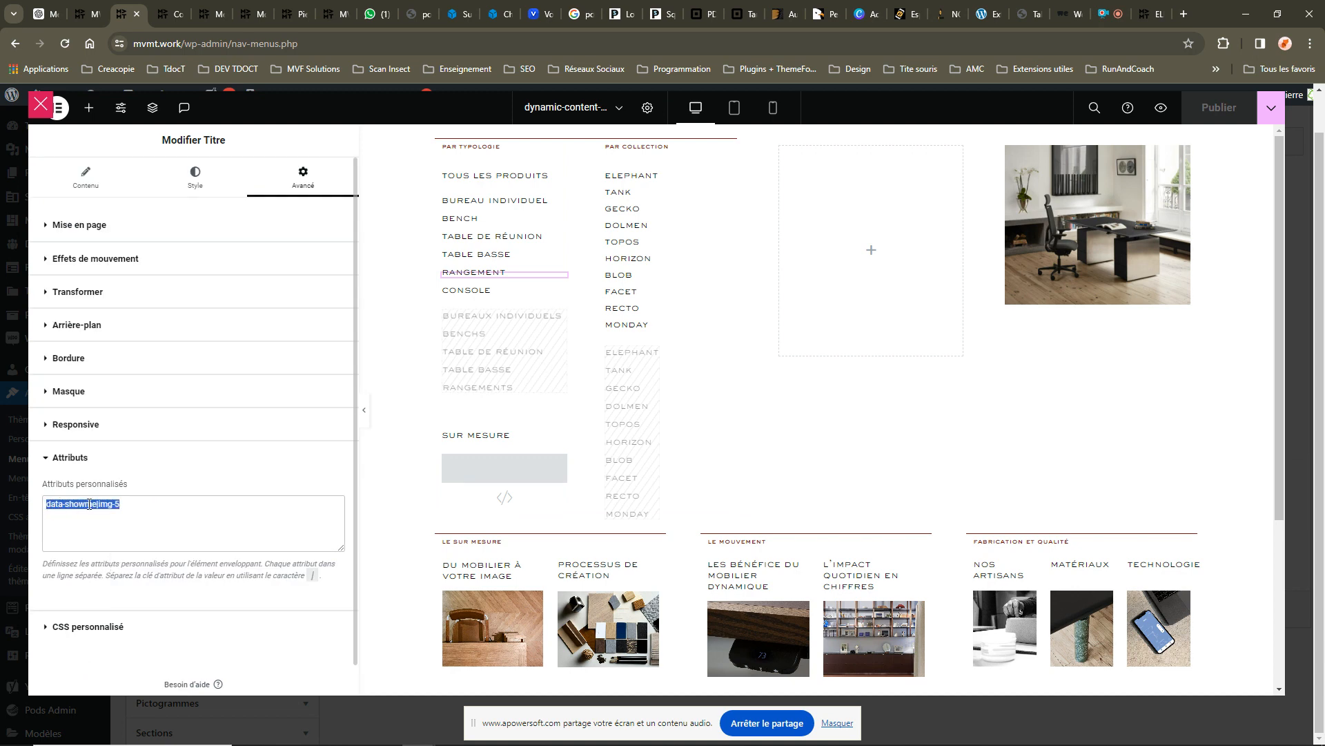
left_click(136, 504)
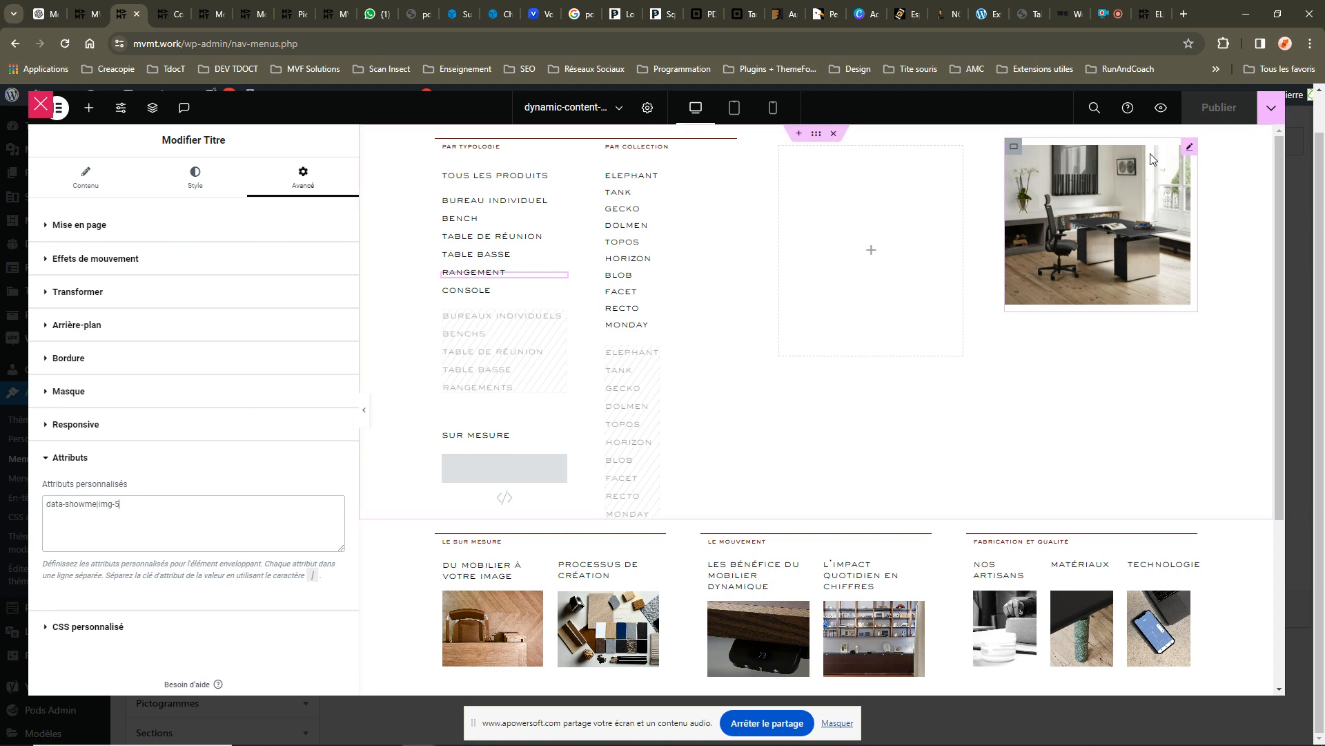
Close the megamenu content editor and save the menu item's megamenu settings.
left_click(41, 105)
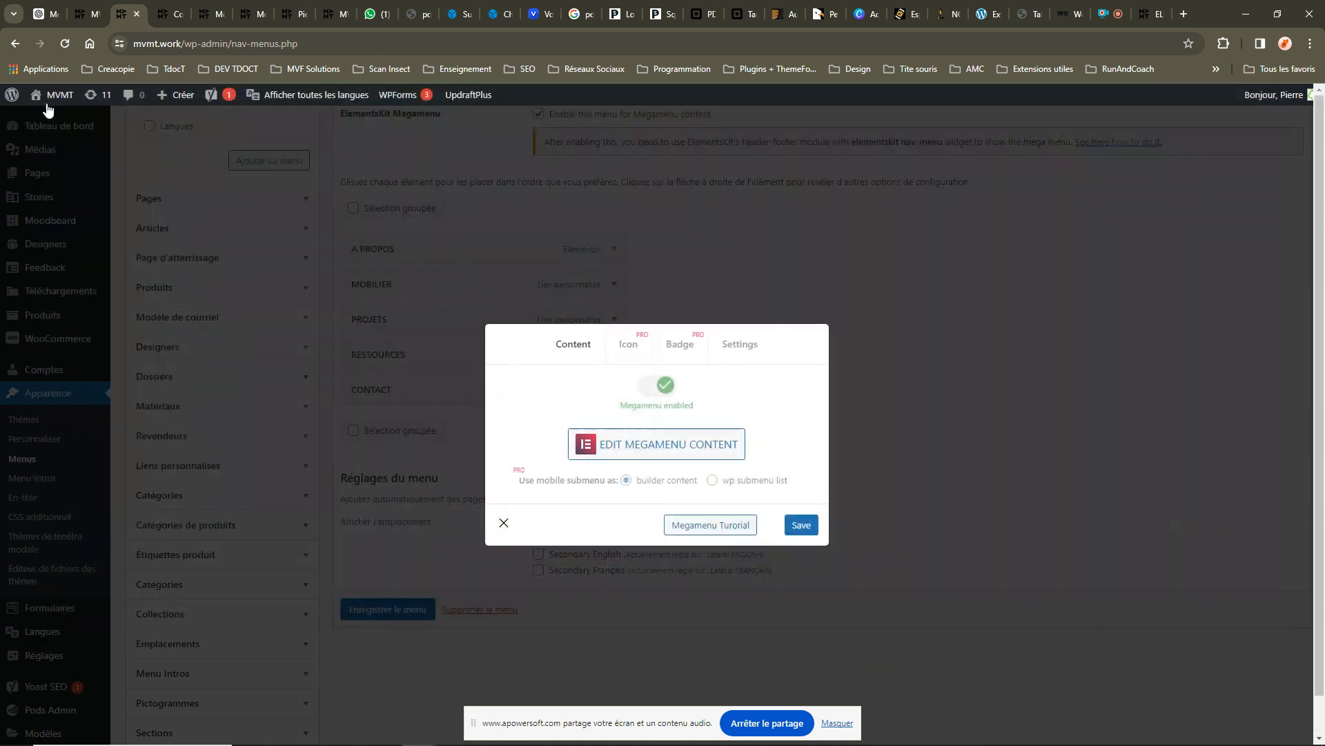
left_click(800, 526)
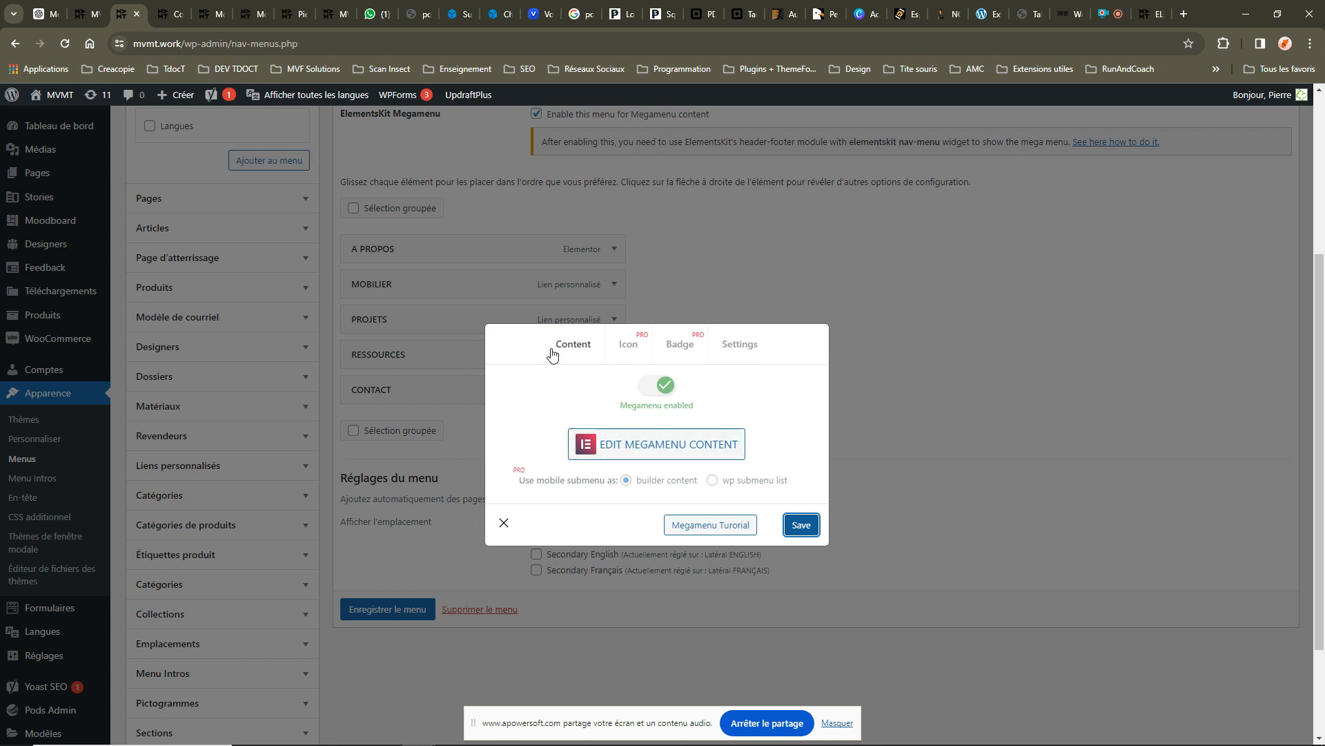
Switch to the site preview and check the image swap across the MOBILIER megamenu's entries.
left_click(206, 13)
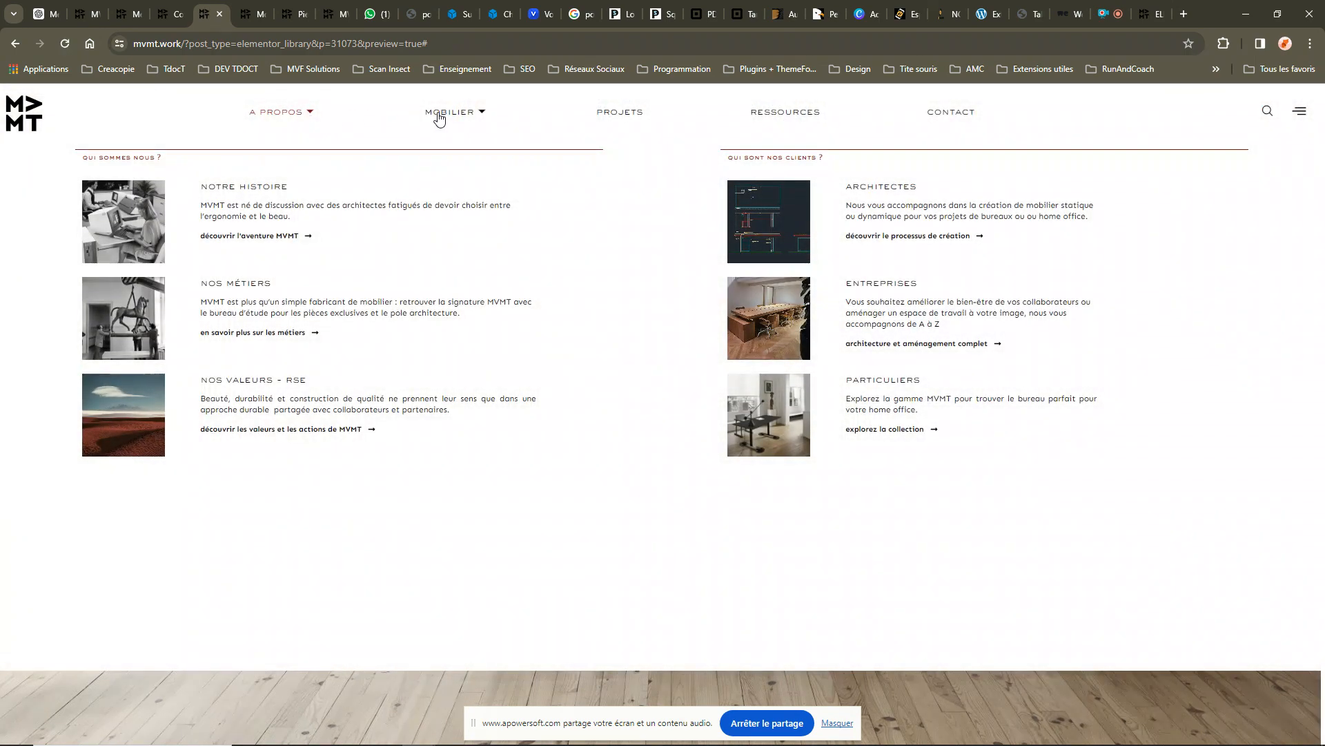
mouse_move(442, 118)
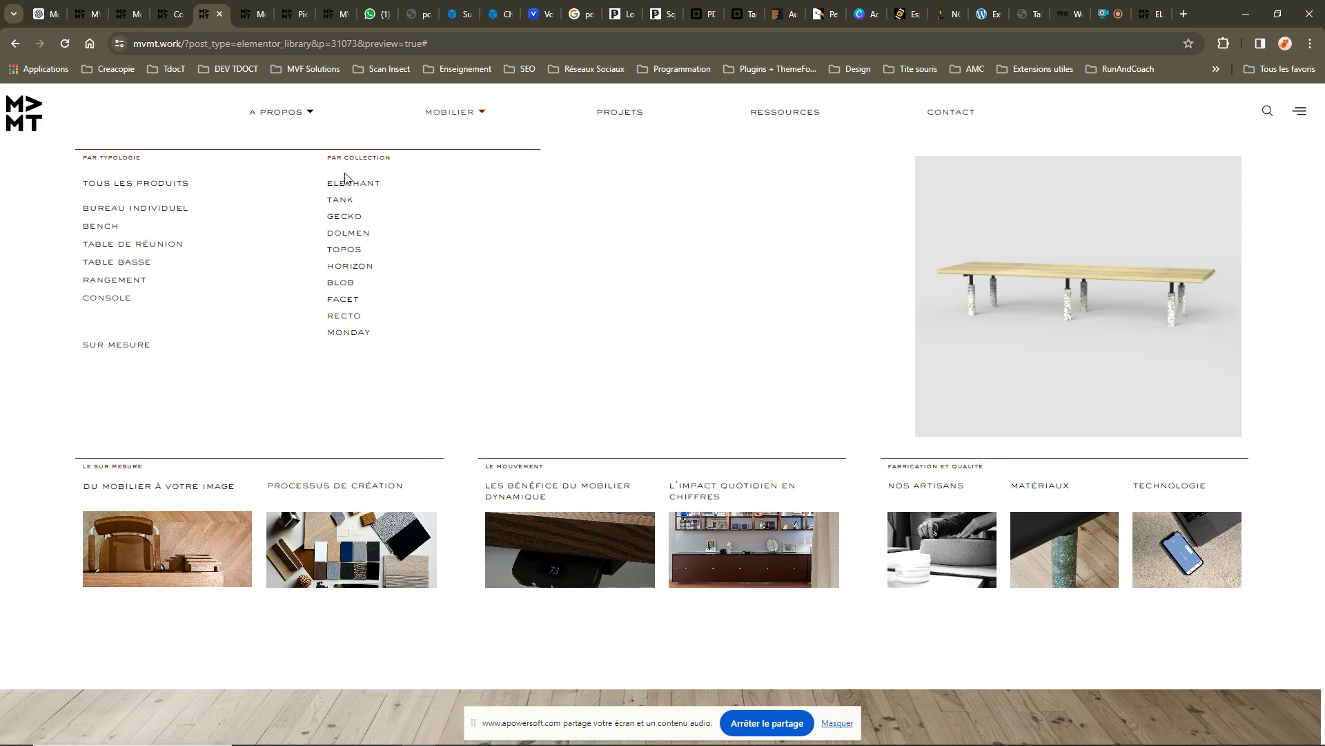
mouse_move(299, 133)
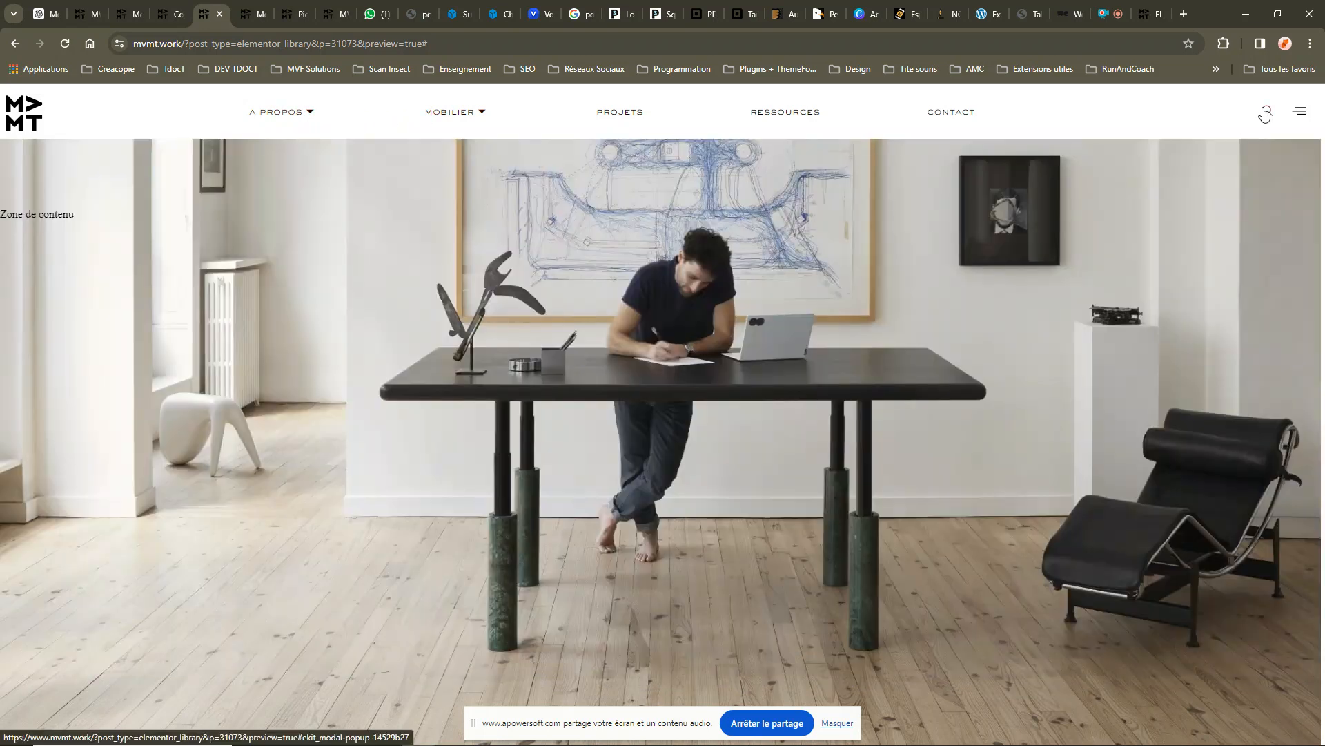
Check the header's search overlay and side panel in the preview, closing each one again.
left_click(1265, 113)
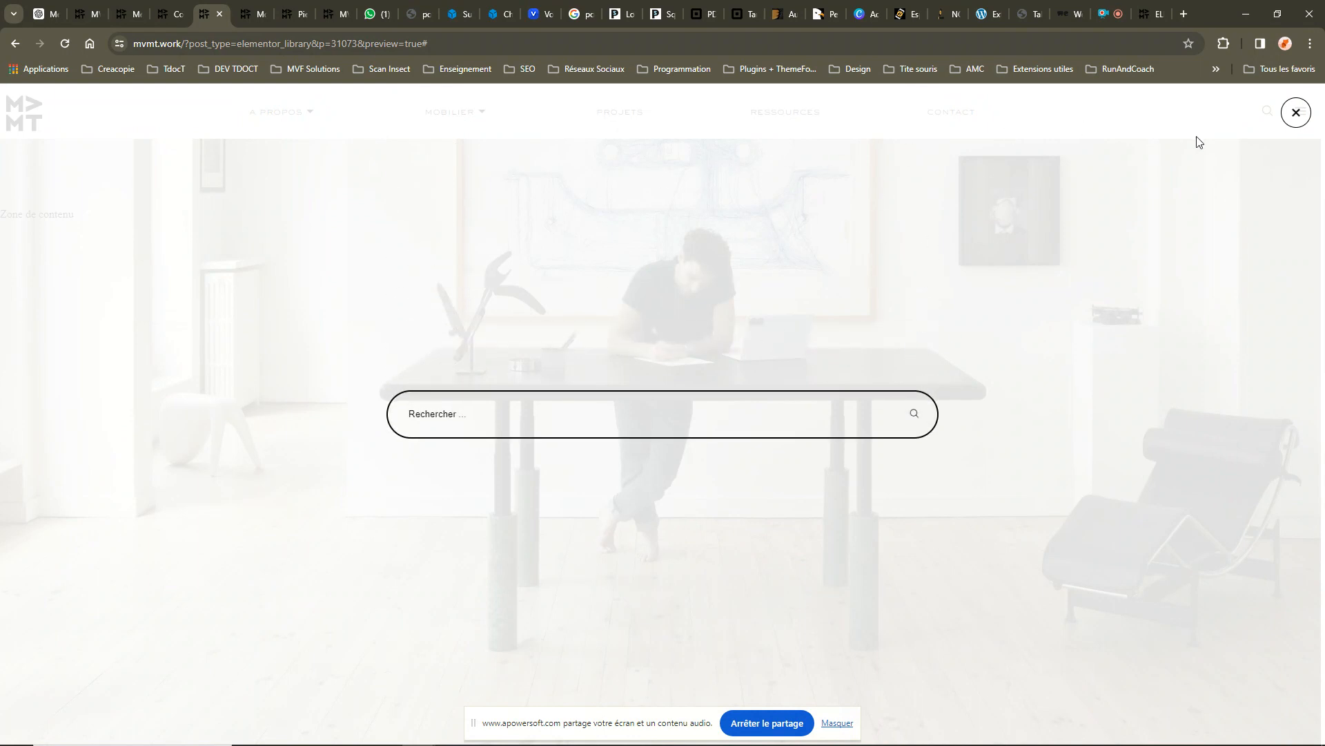
left_click(1296, 113)
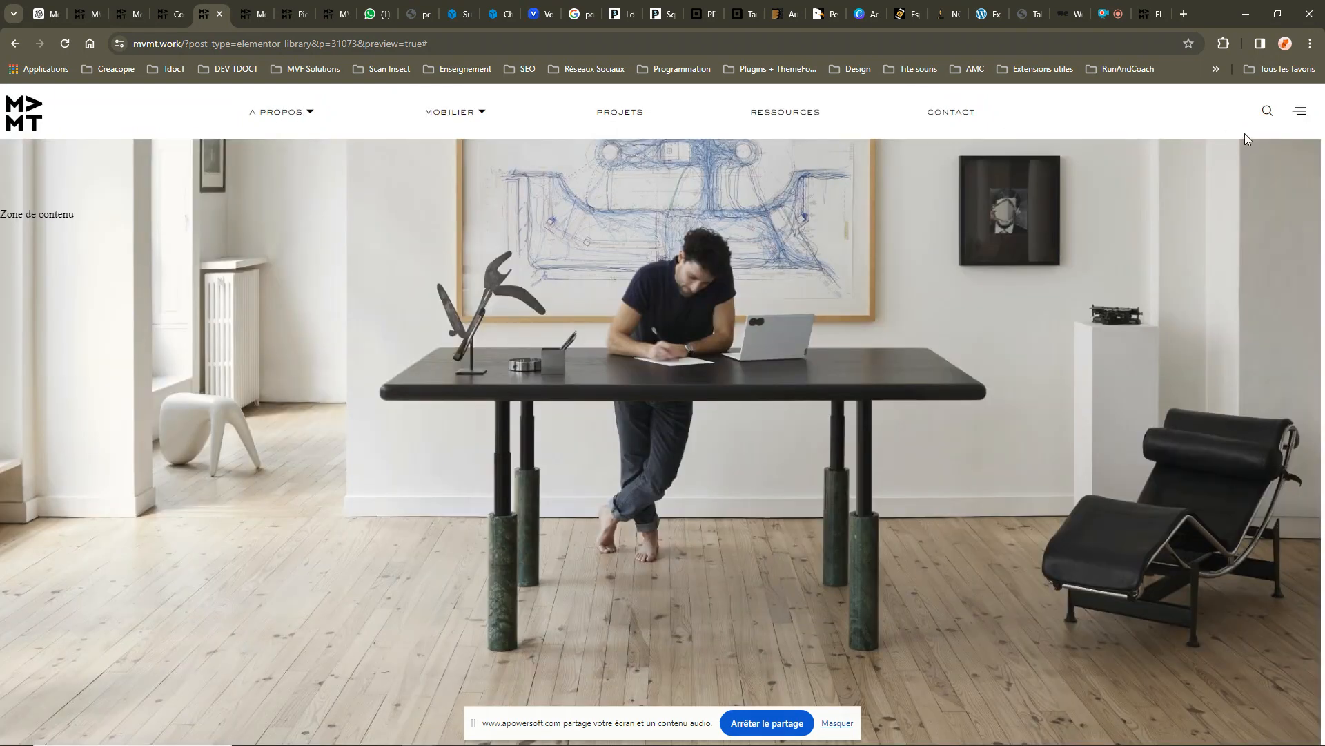
left_click(1300, 111)
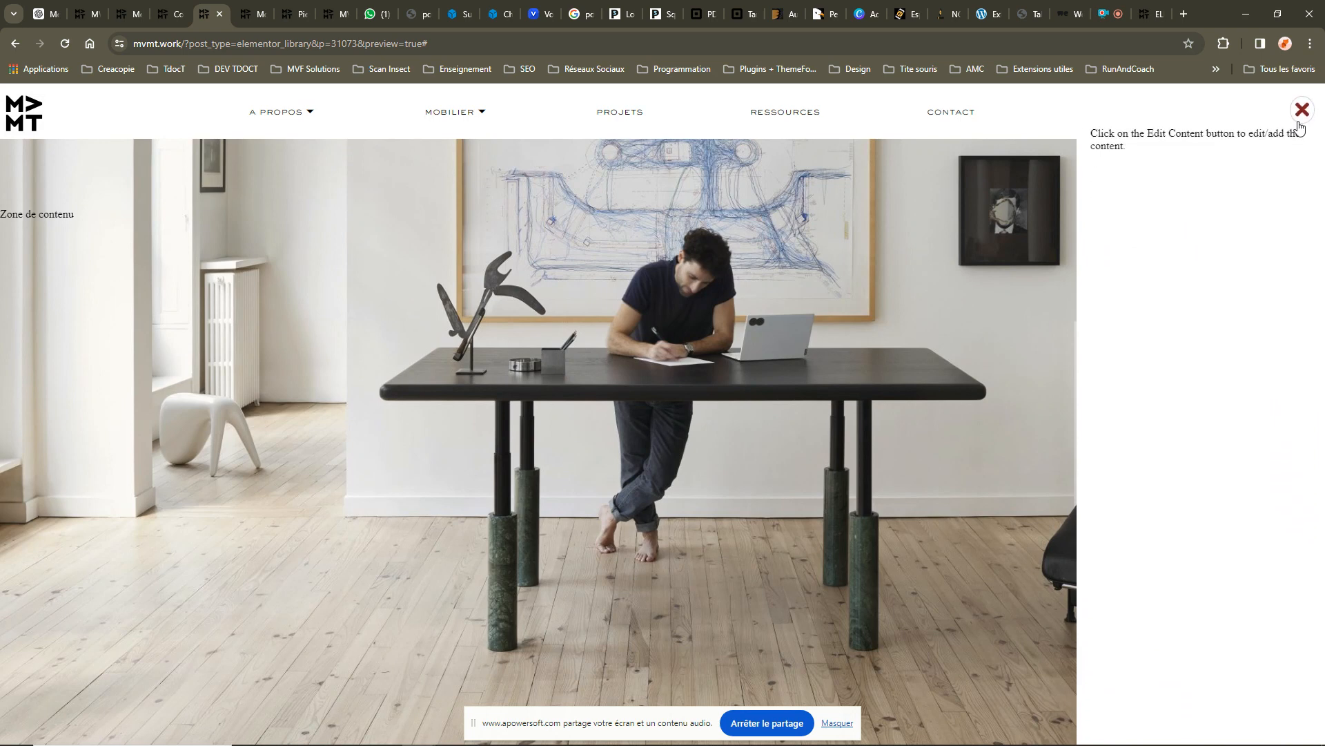
left_click(1302, 112)
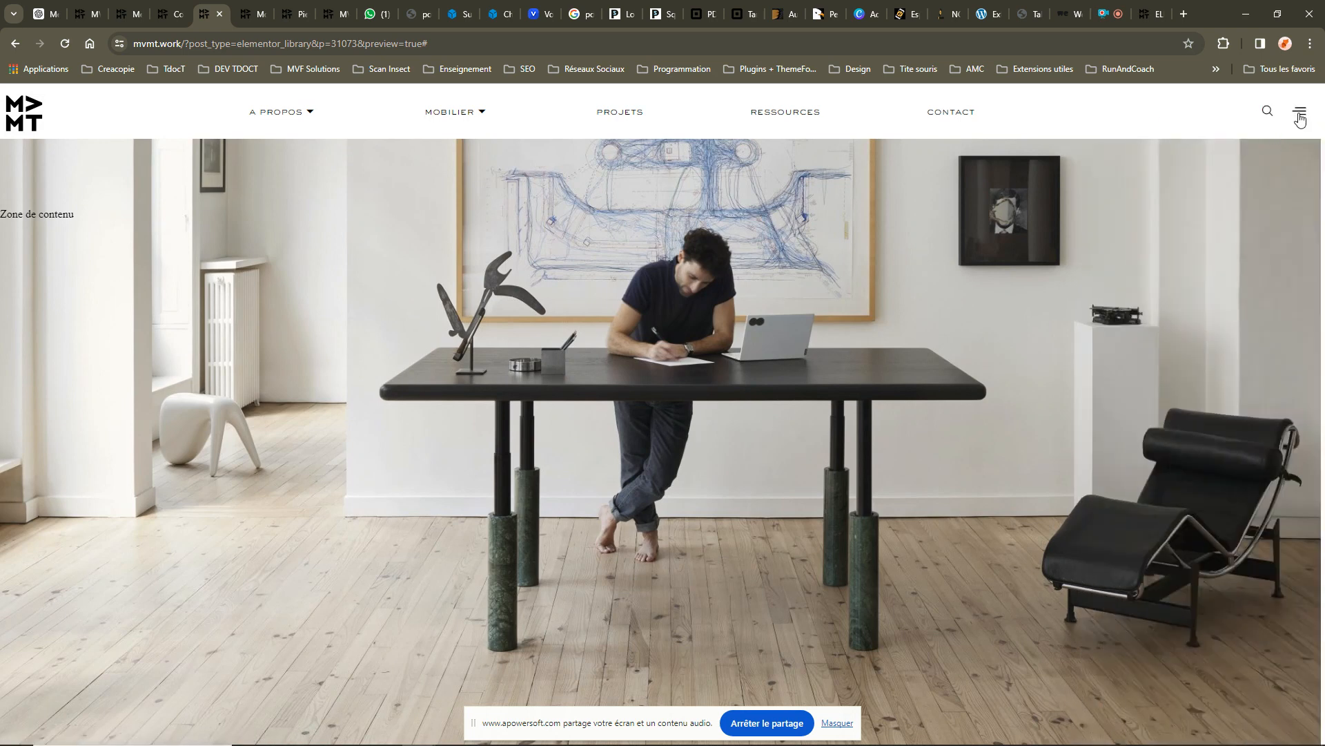
Inspect the preview page with the developer tools and switch on mobile device emulation.
right_click(759, 168)
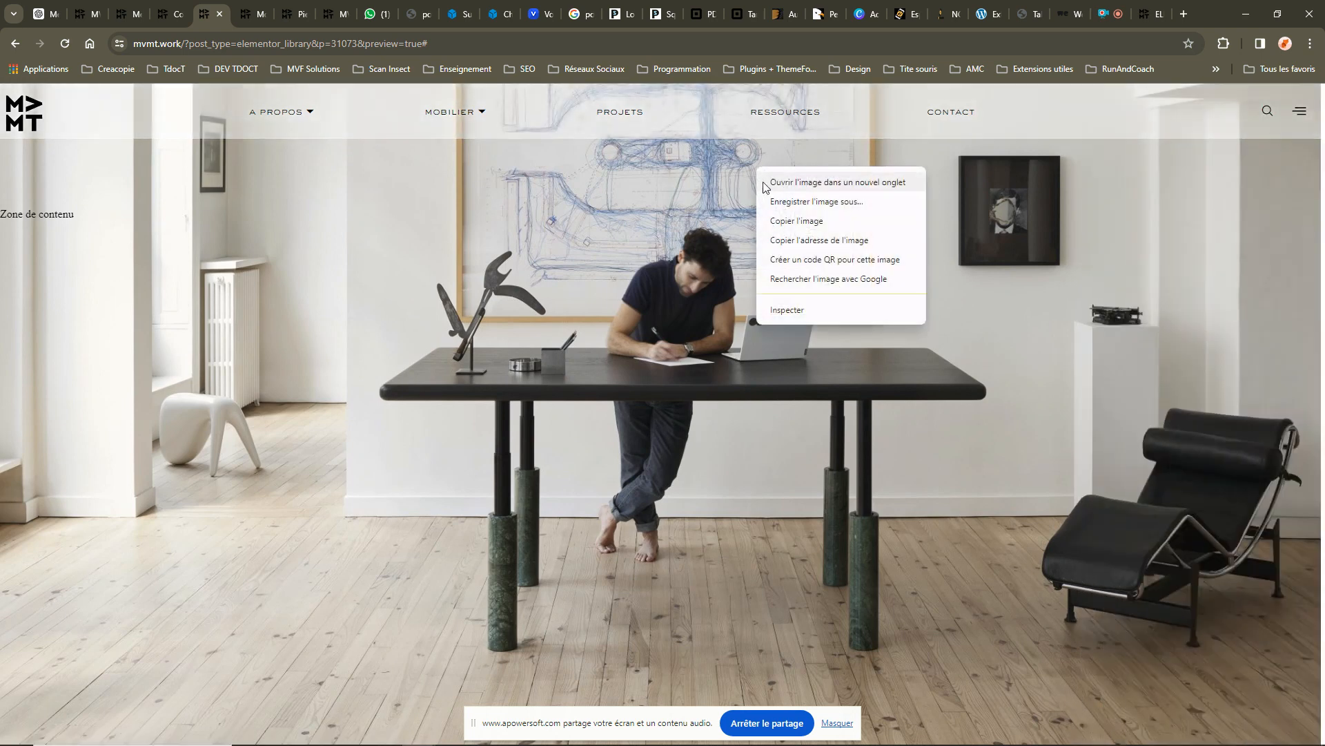
left_click(788, 310)
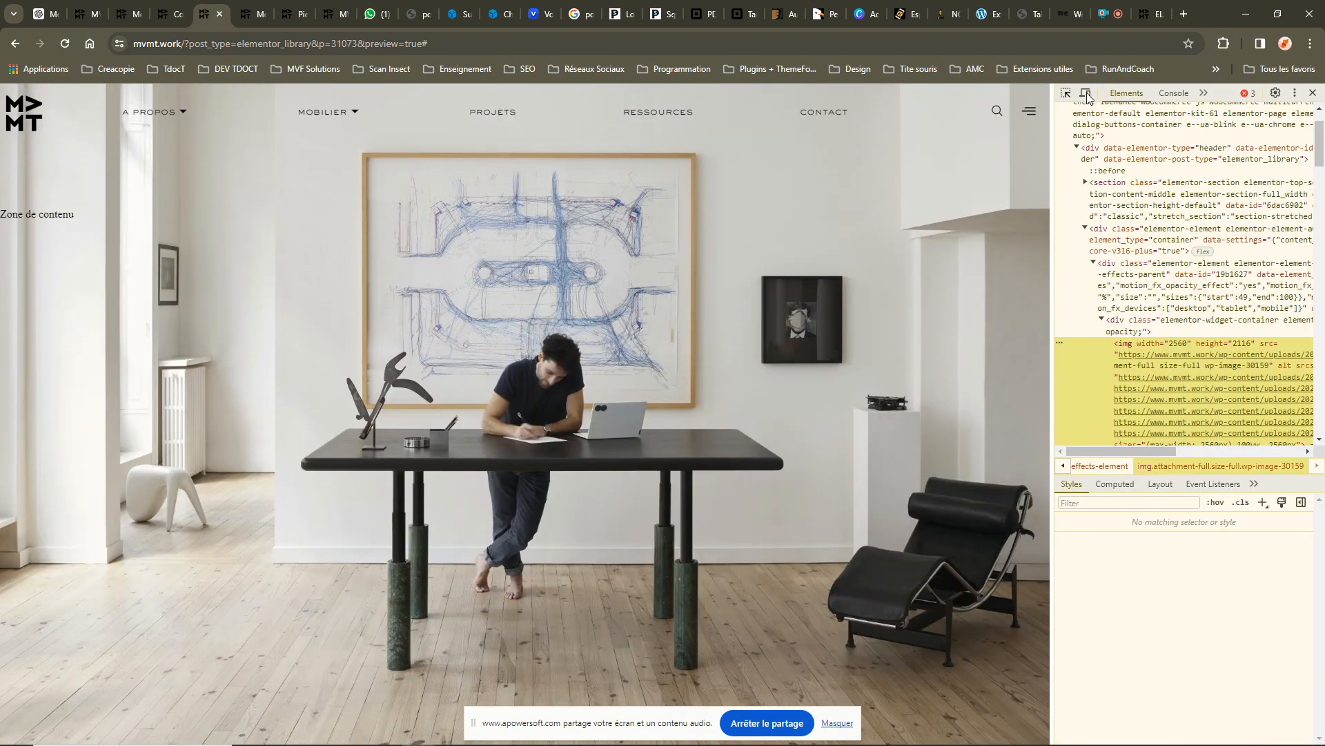
left_click(1087, 94)
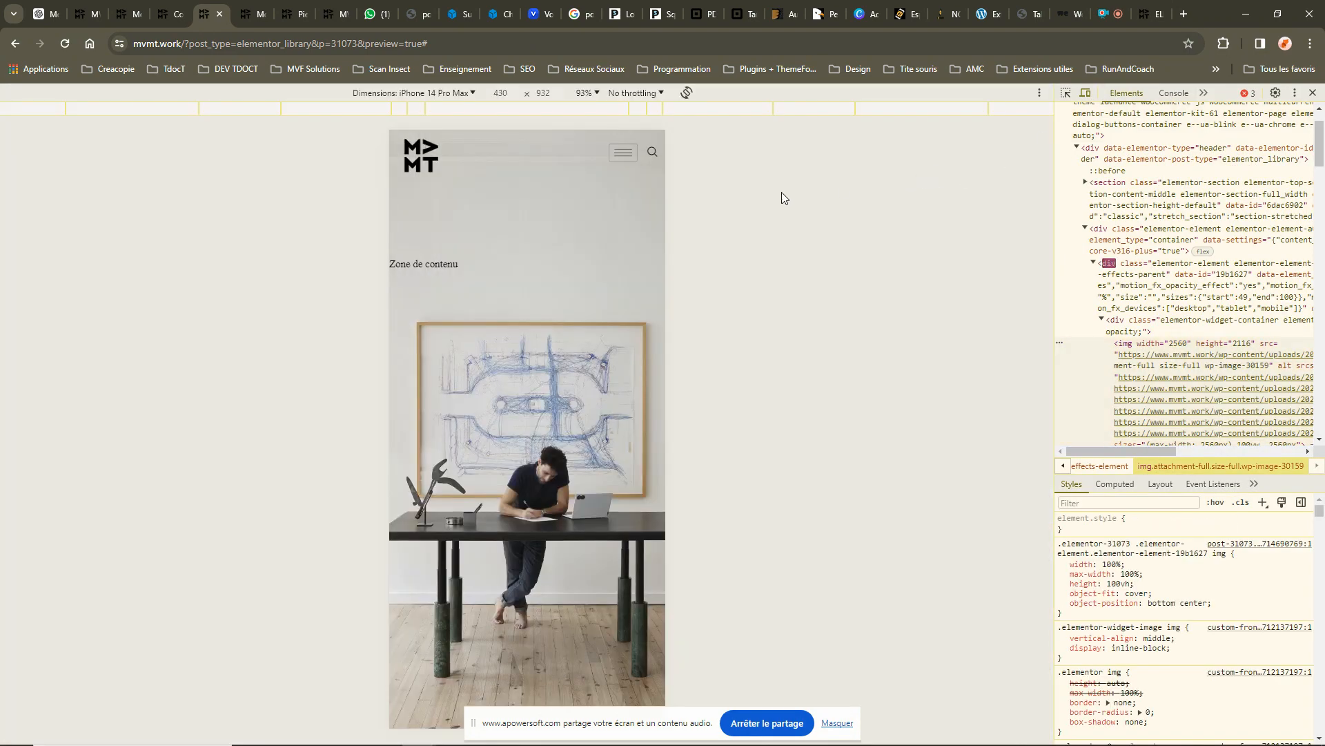
Check the mobile side menu and its A PROPOS submenu, then close the developer tools and return to the desktop MOBILIER megamenu.
left_click(623, 158)
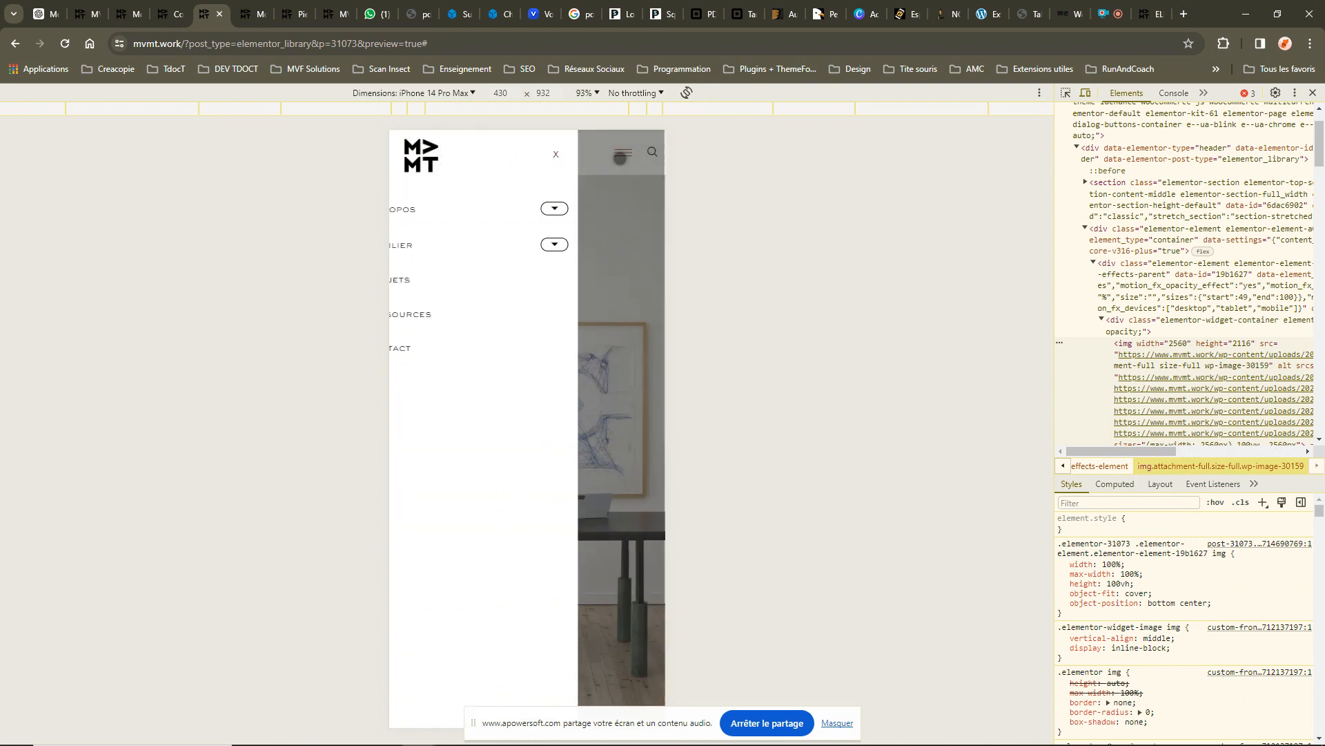
left_click(593, 198)
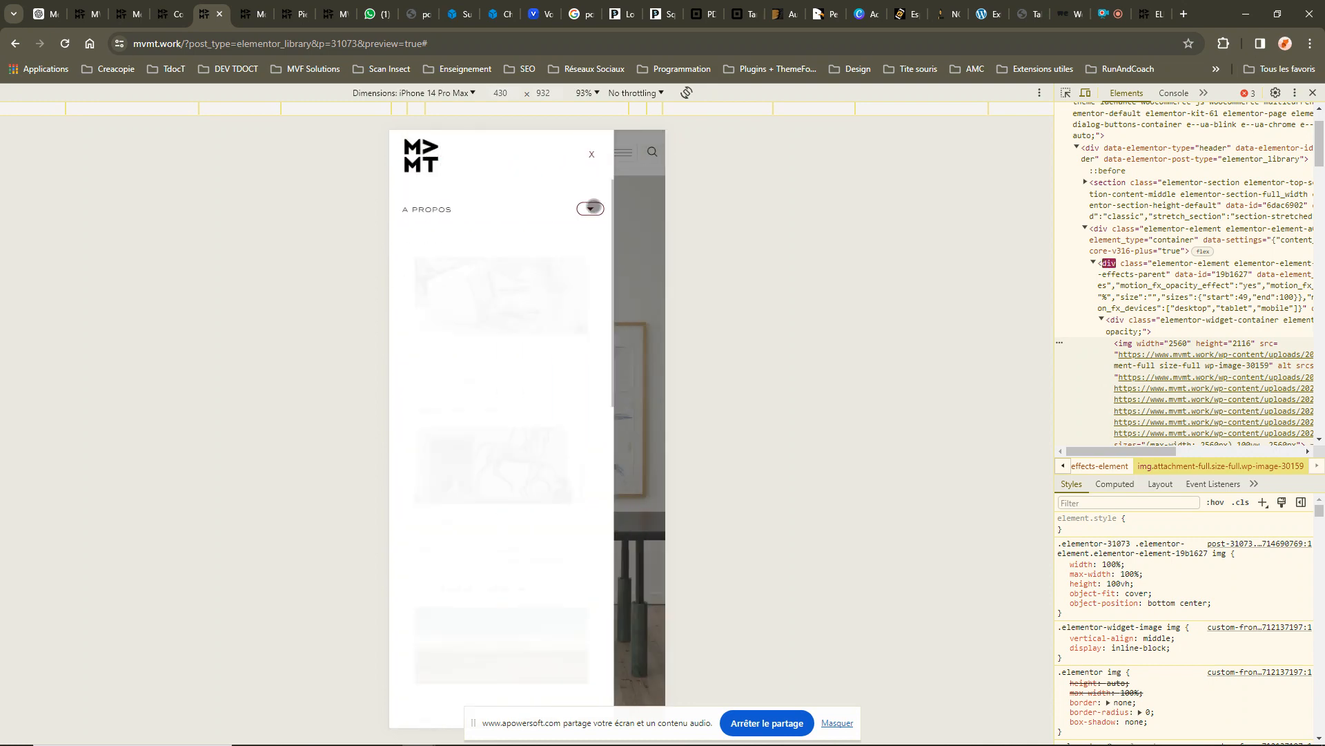
left_click(592, 197)
left_click(592, 153)
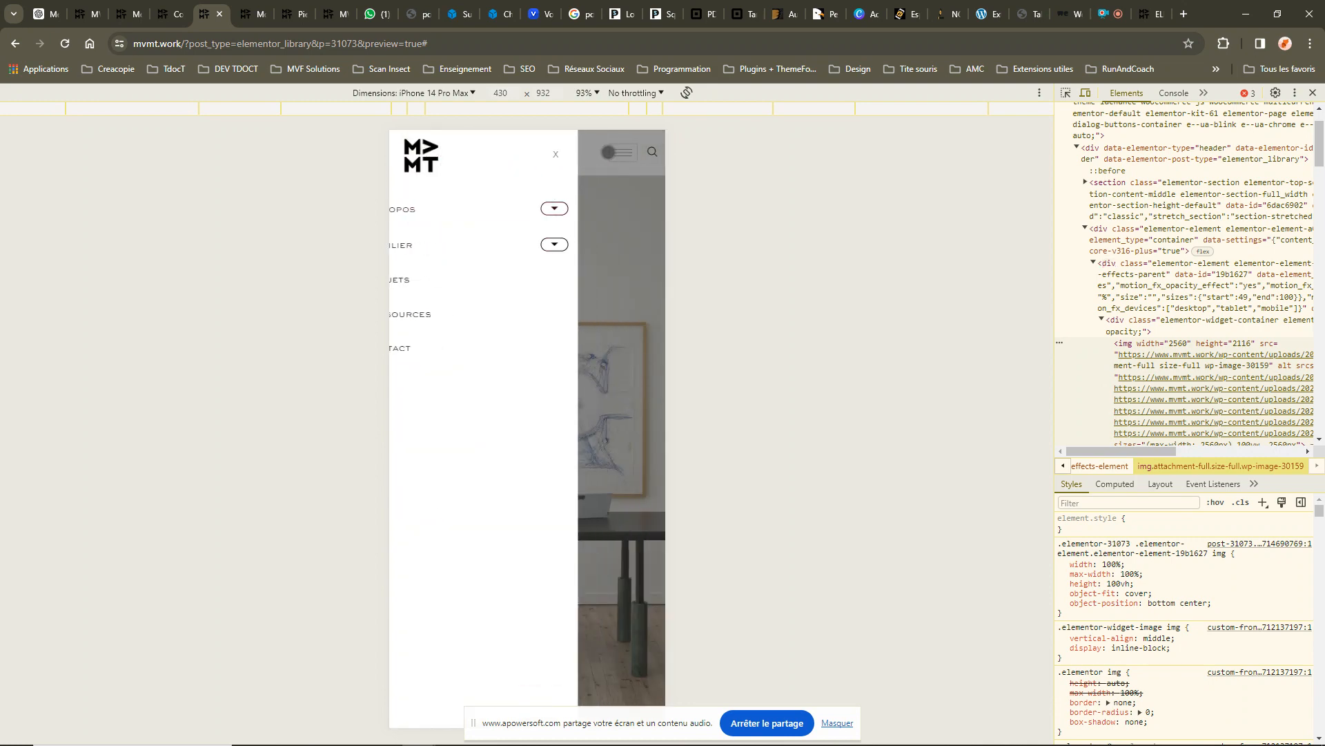
left_click(1314, 95)
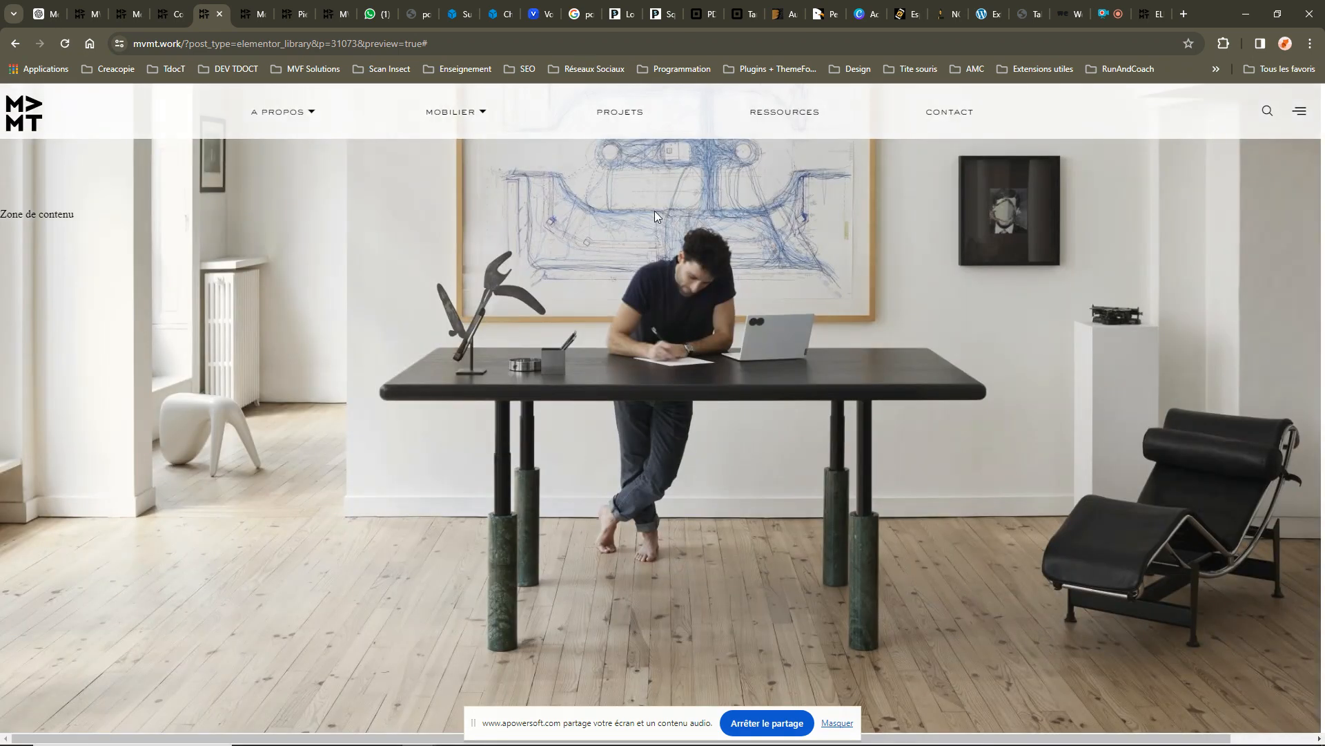
mouse_move(459, 130)
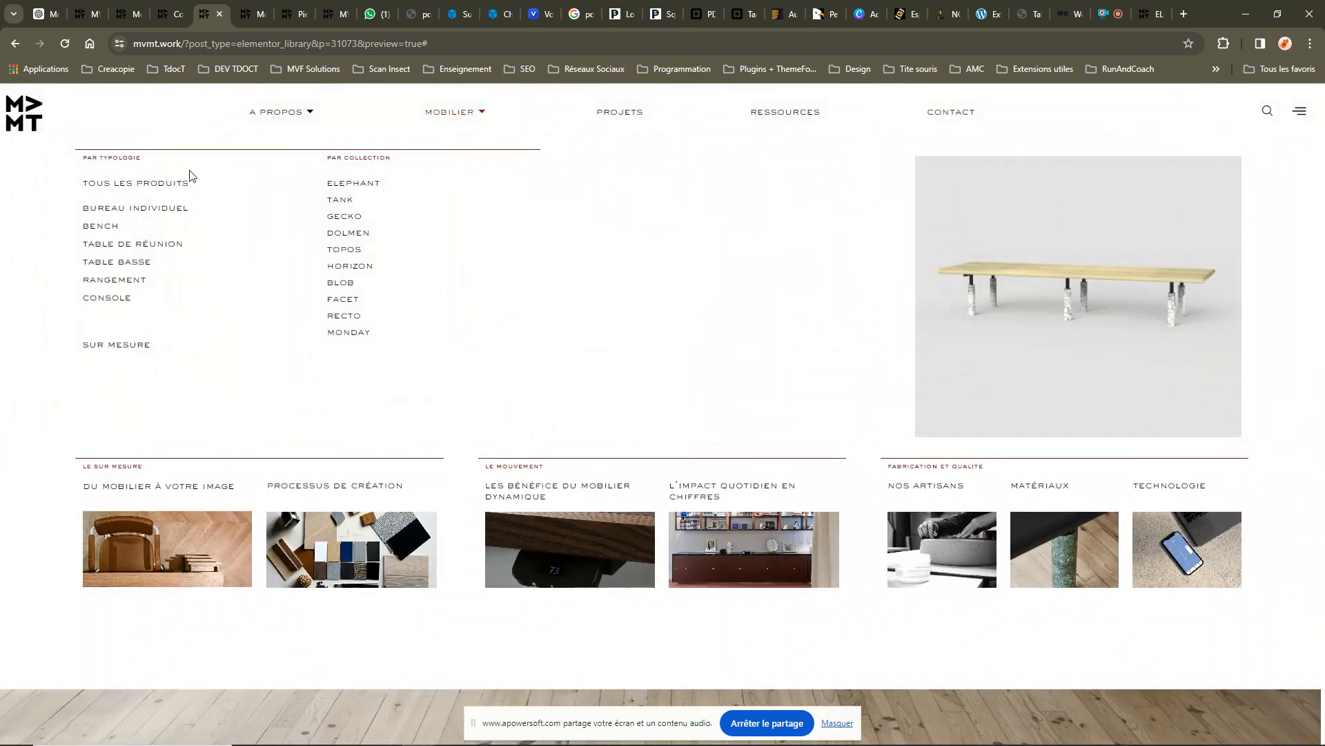